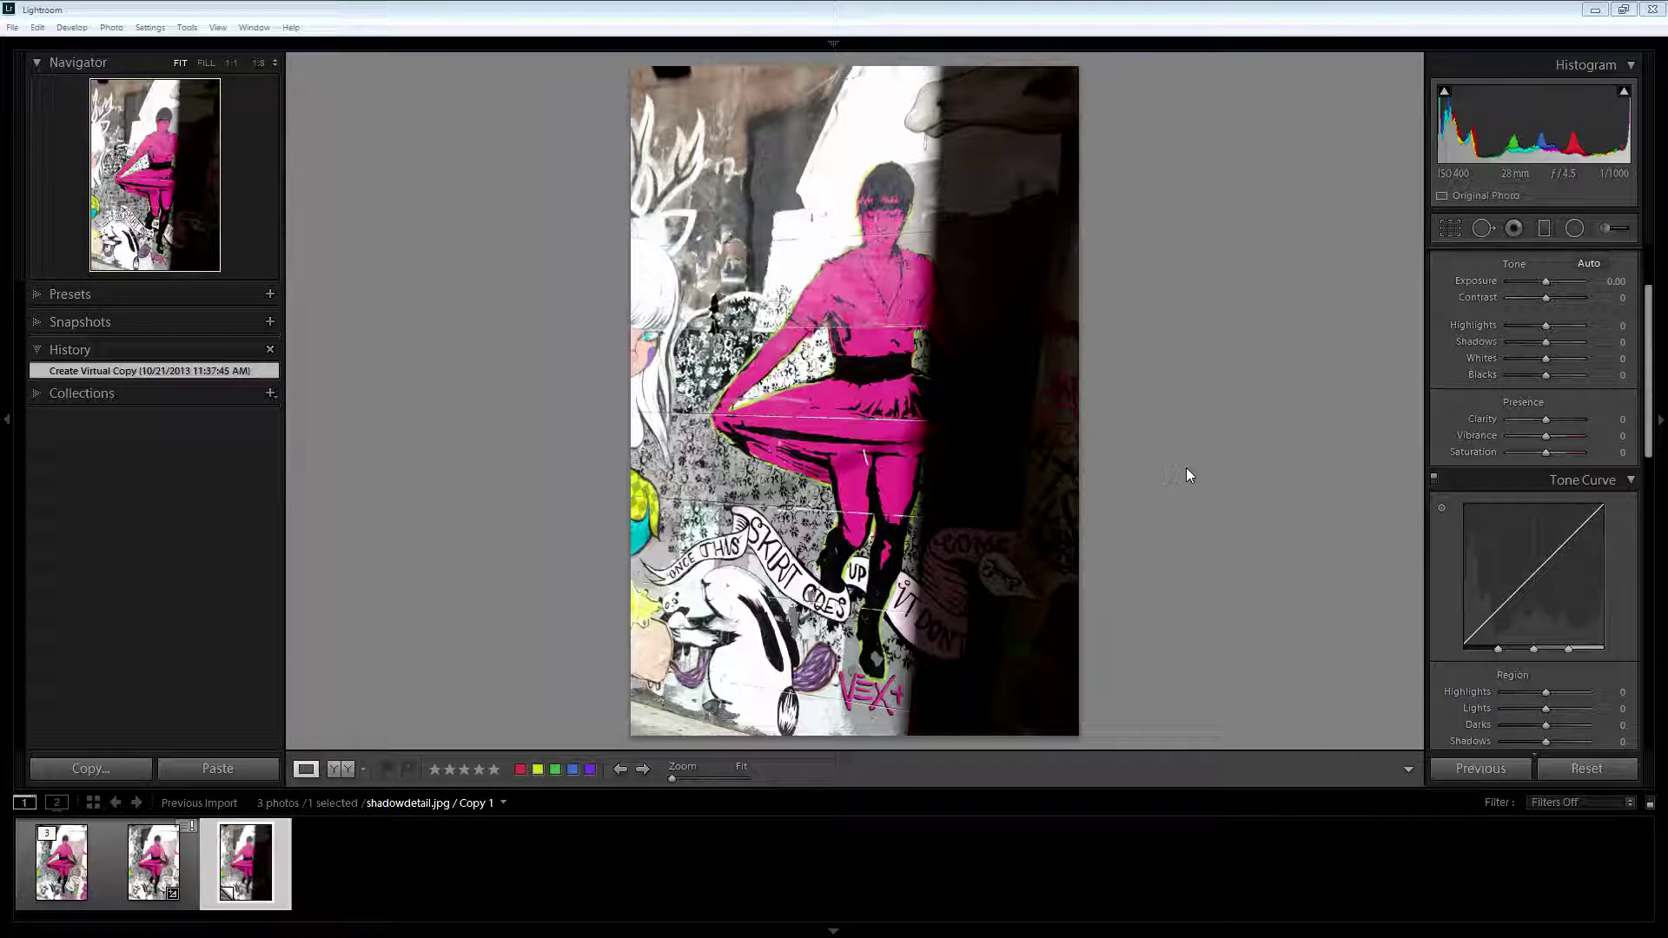
- Hide the filmstrip so Copy 1 of shadowdetail.jpg shows larger in Develop
{"action": "left_click", "coordinate": [832, 932]}
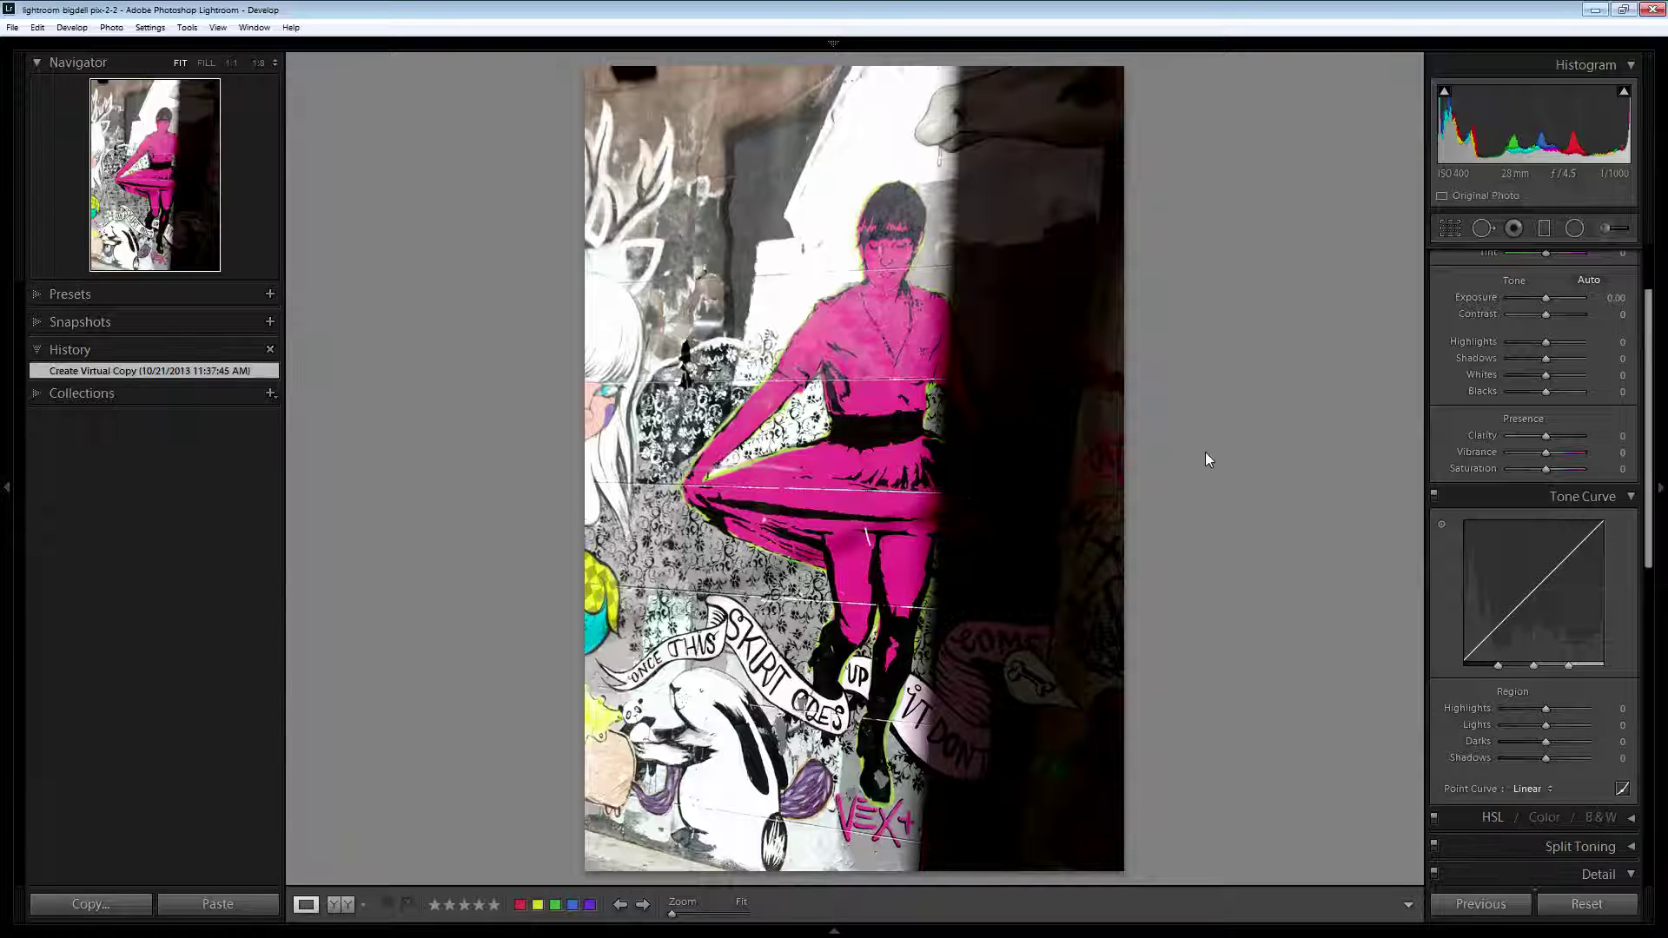
- Lay a graduated filter across the dark right-hand shadow with exposure 3.33
{"action": "left_click", "coordinate": [1545, 228]}
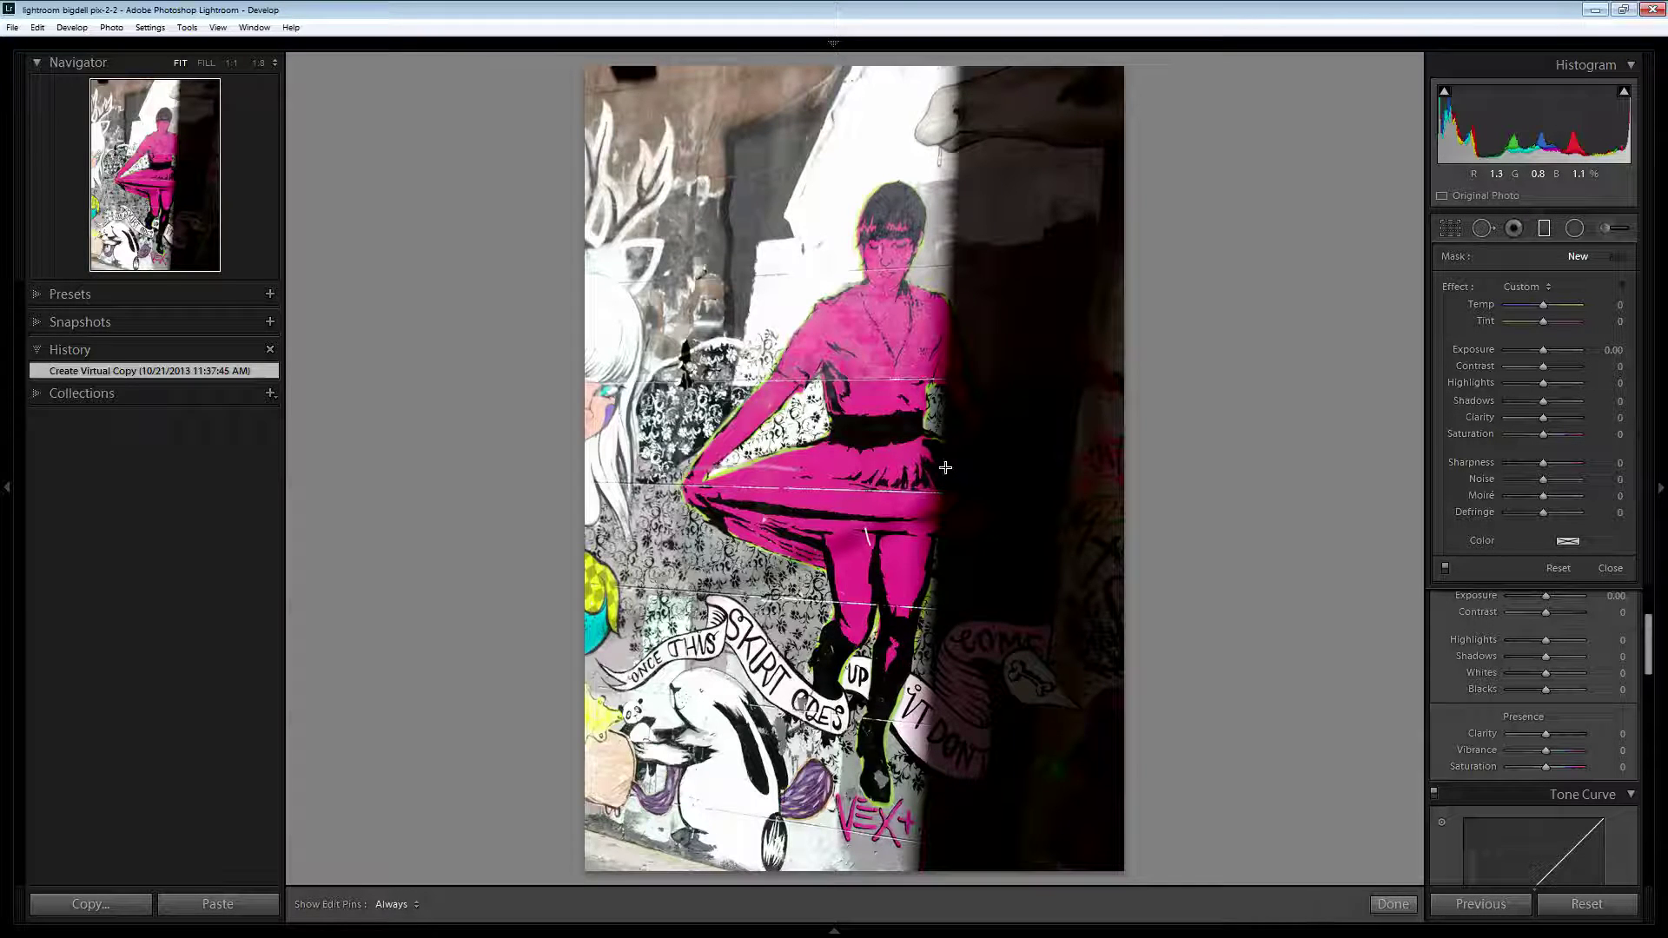
{"action": "left_click_drag", "start_coordinate": [945, 468], "coordinate": [930, 466]}
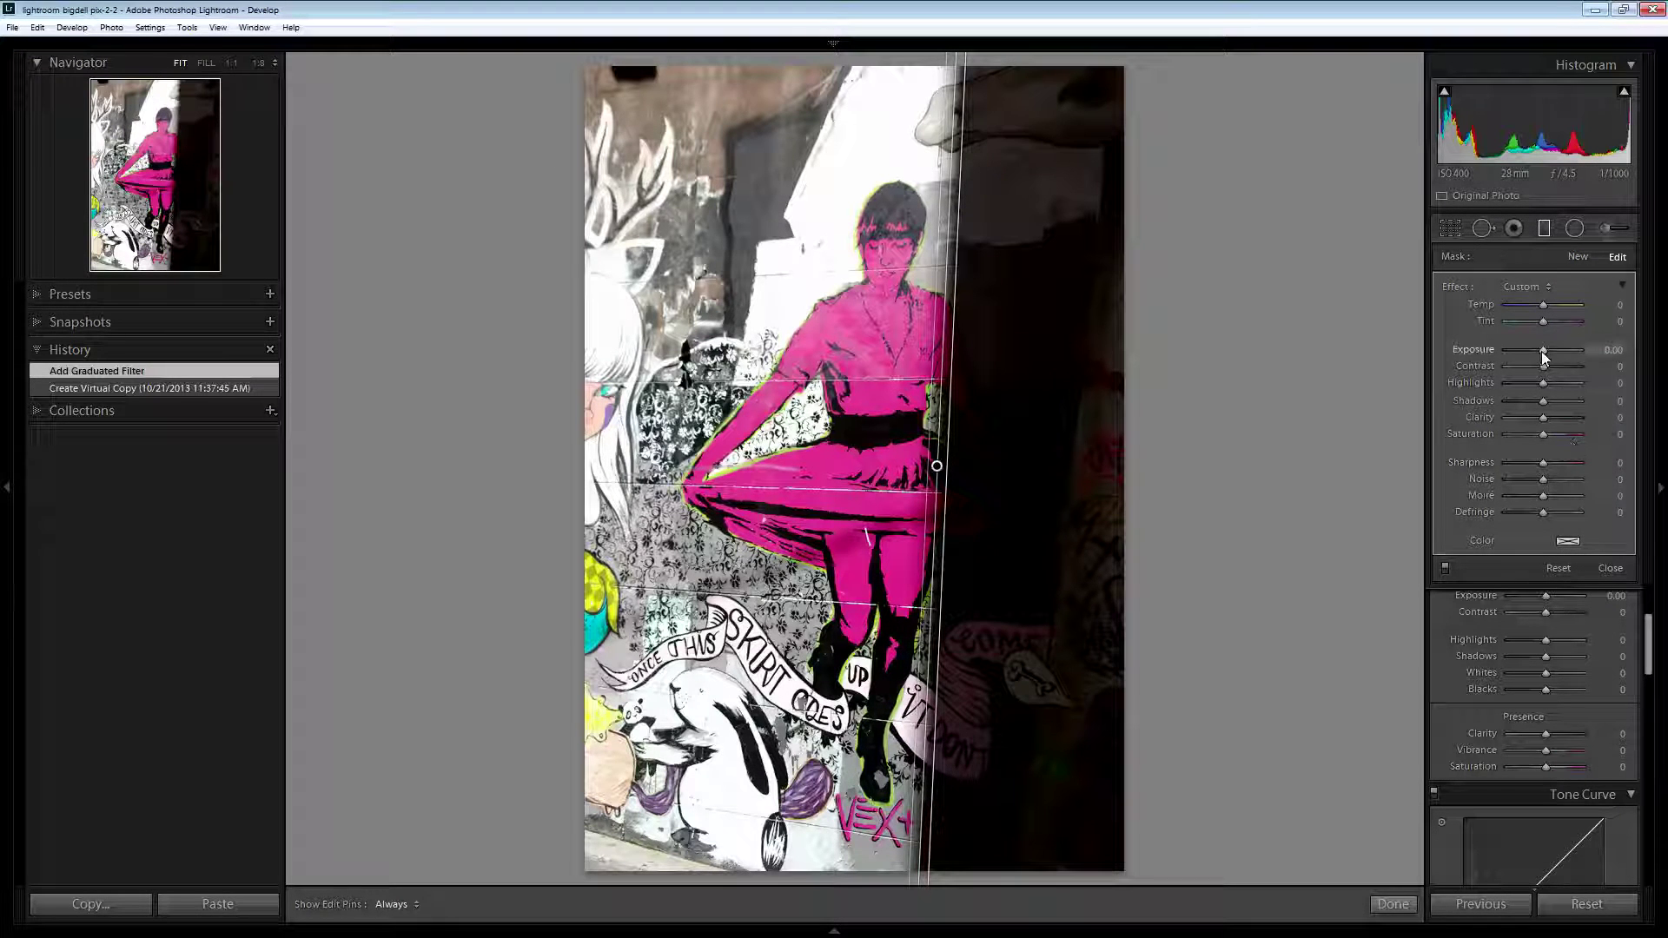
{"action": "left_click_drag", "start_coordinate": [1543, 351], "coordinate": [1575, 353]}
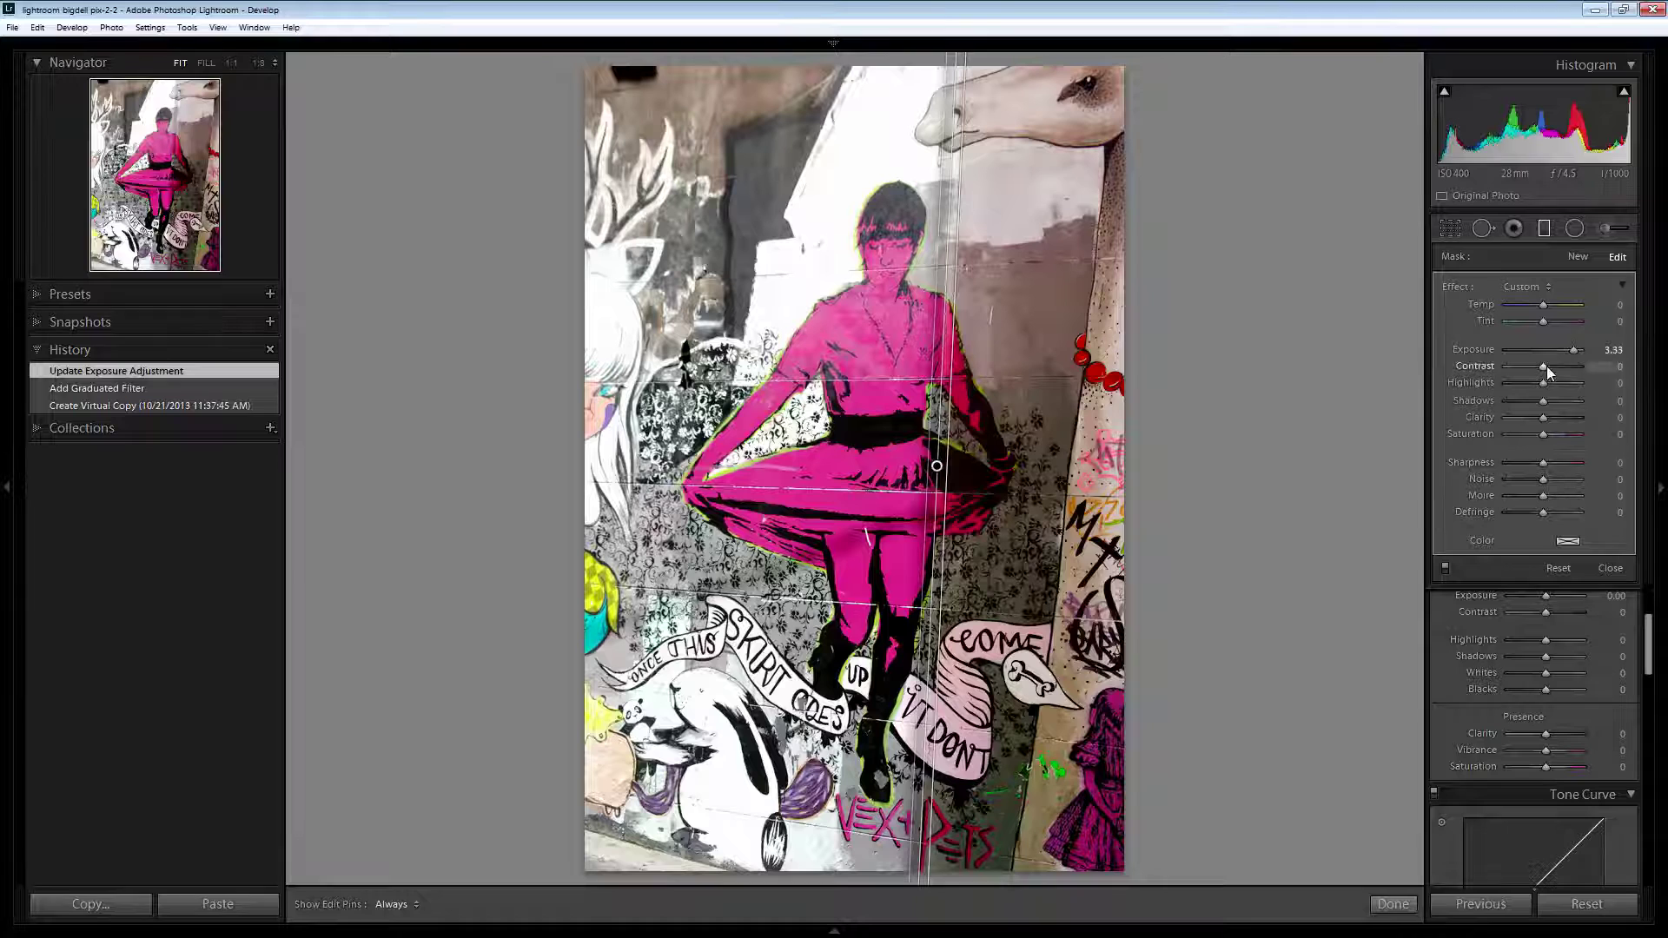
- Set the shadow filter to exposure 3.14, shadows 33, saturation -19 and temperature -2
{"action": "left_click_drag", "start_coordinate": [1576, 348], "coordinate": [1577, 348]}
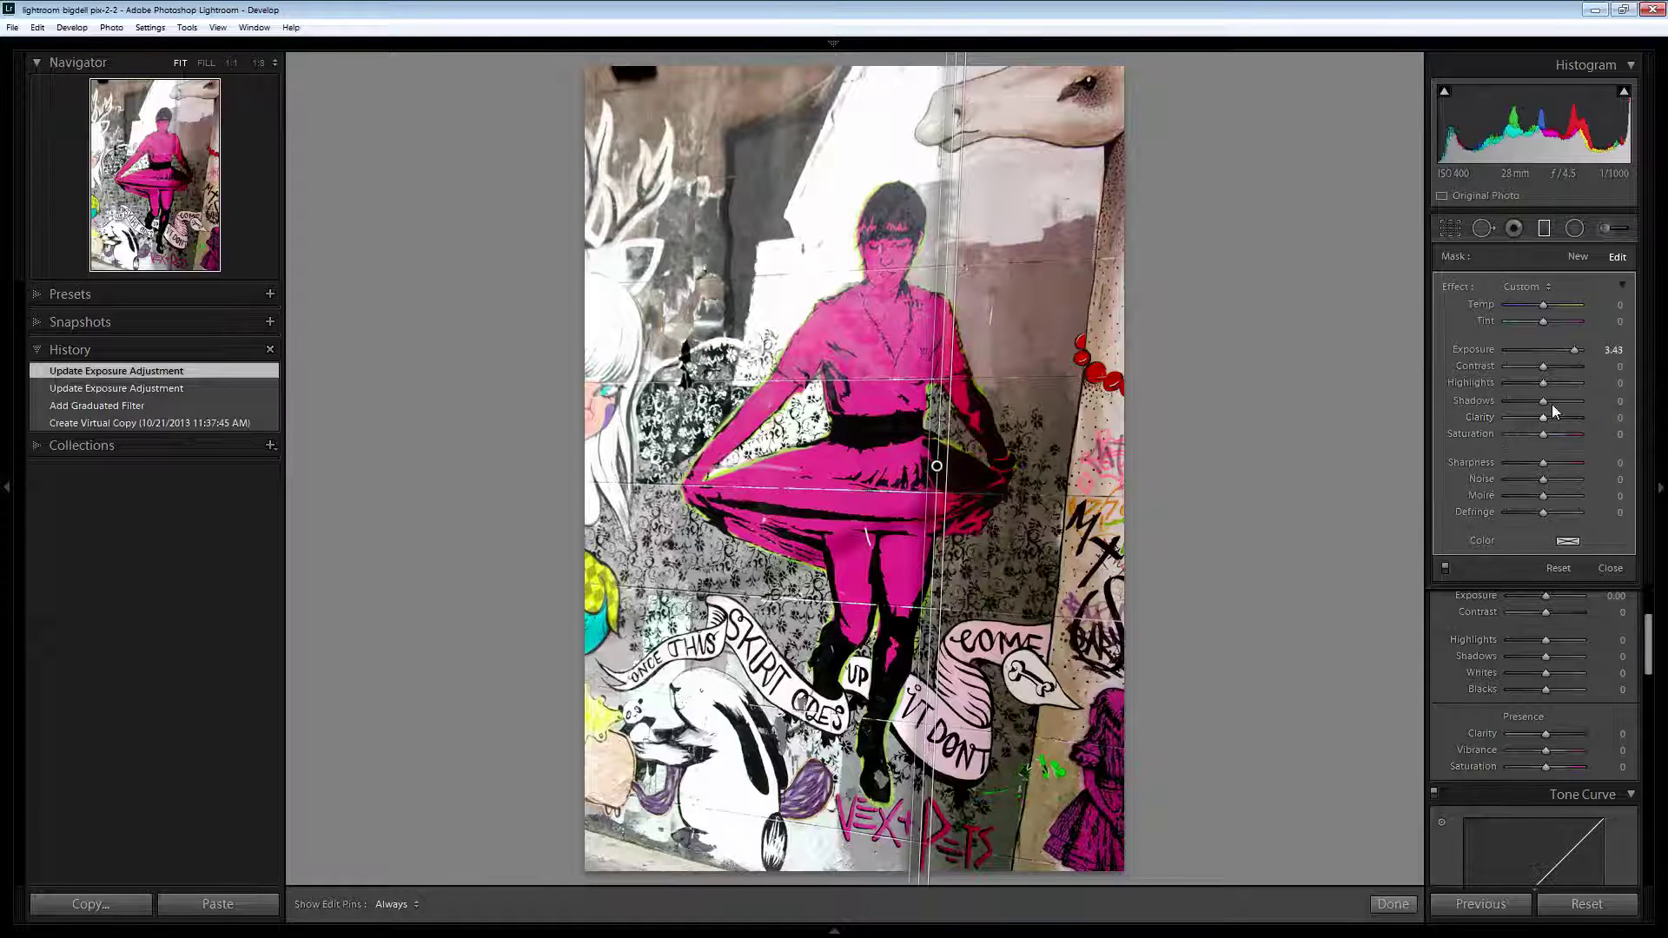
{"action": "left_click_drag", "start_coordinate": [1543, 400], "coordinate": [1555, 403]}
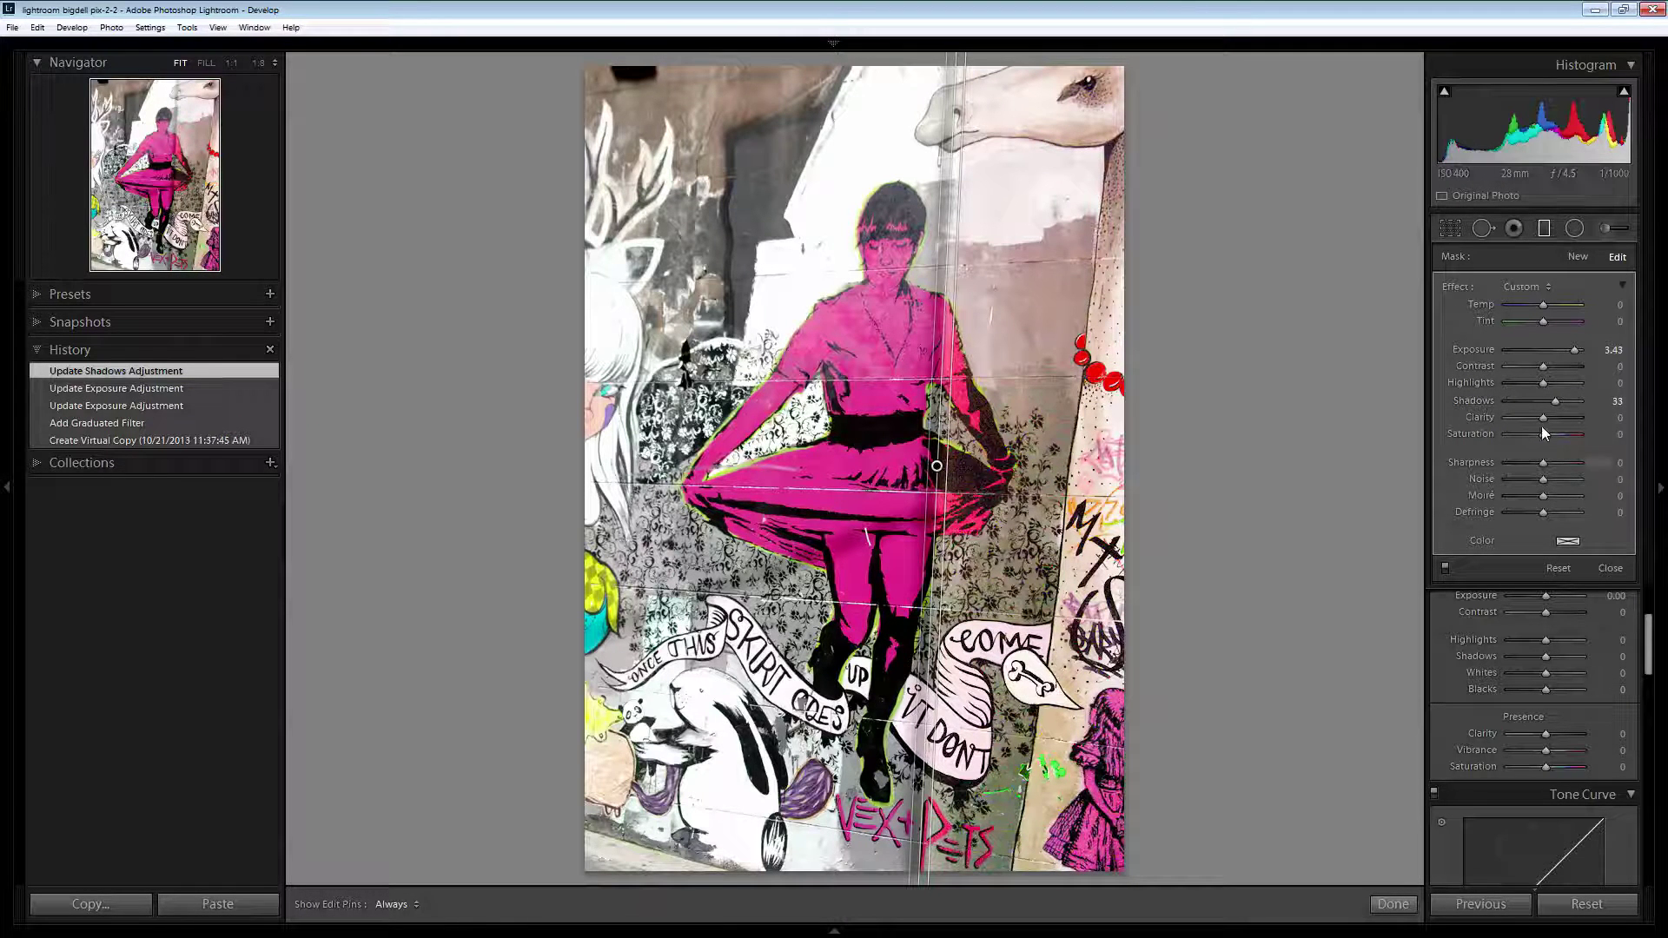
{"action": "left_click_drag", "start_coordinate": [1544, 434], "coordinate": [1537, 434]}
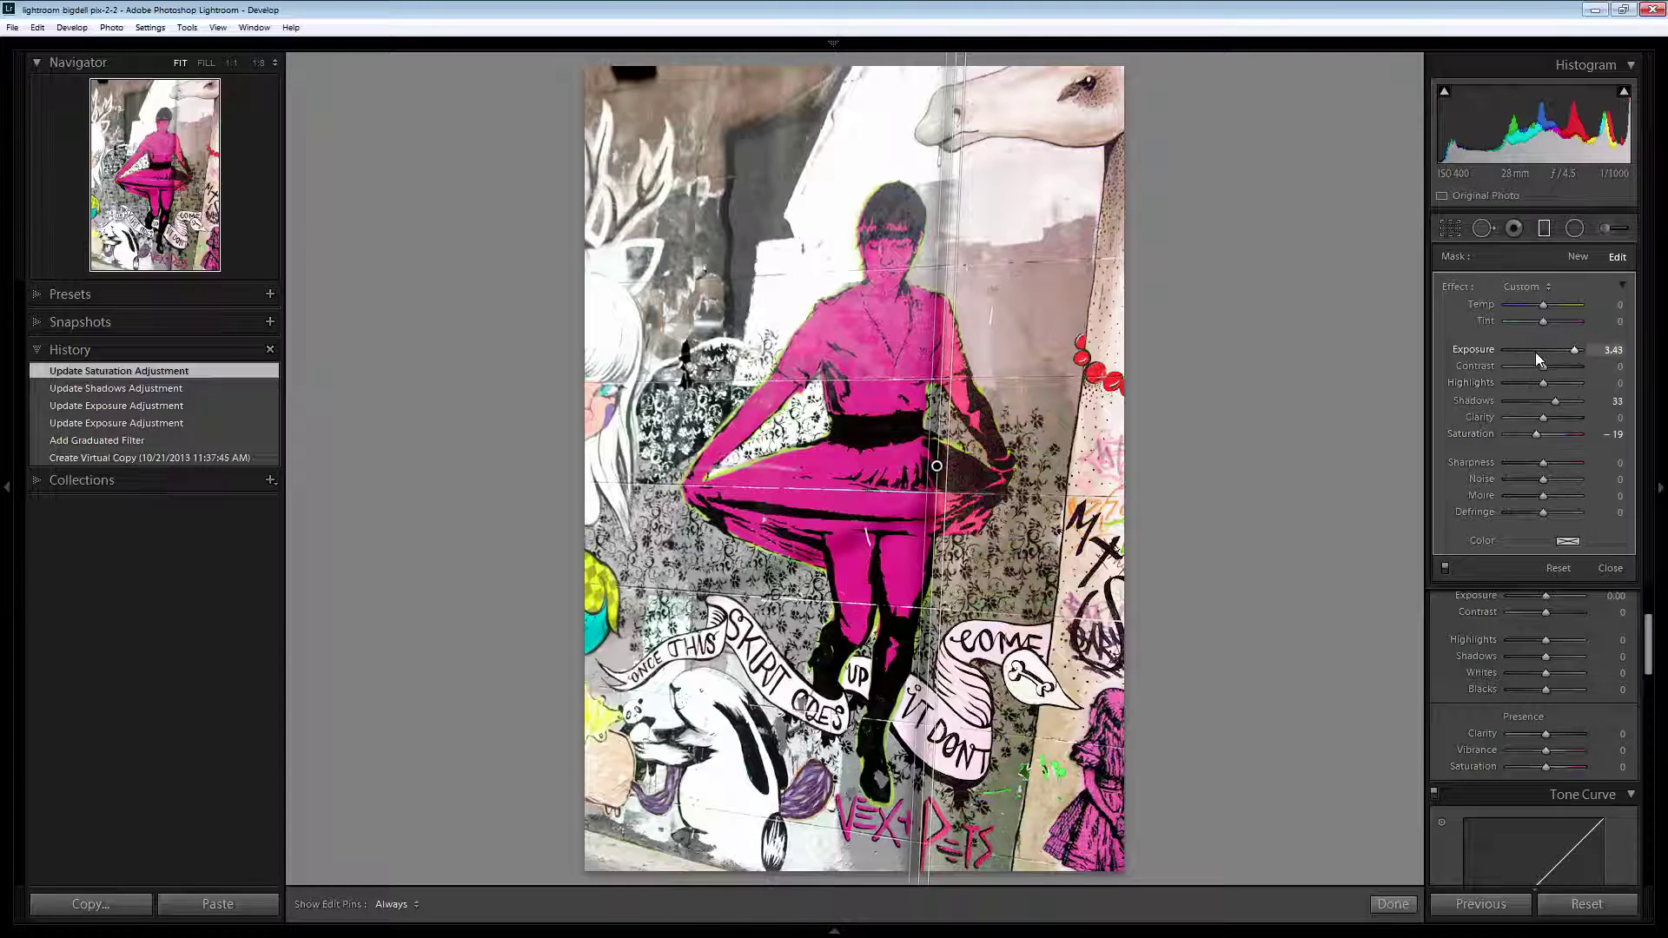
{"action": "left_click_drag", "start_coordinate": [1544, 305], "coordinate": [1535, 304]}
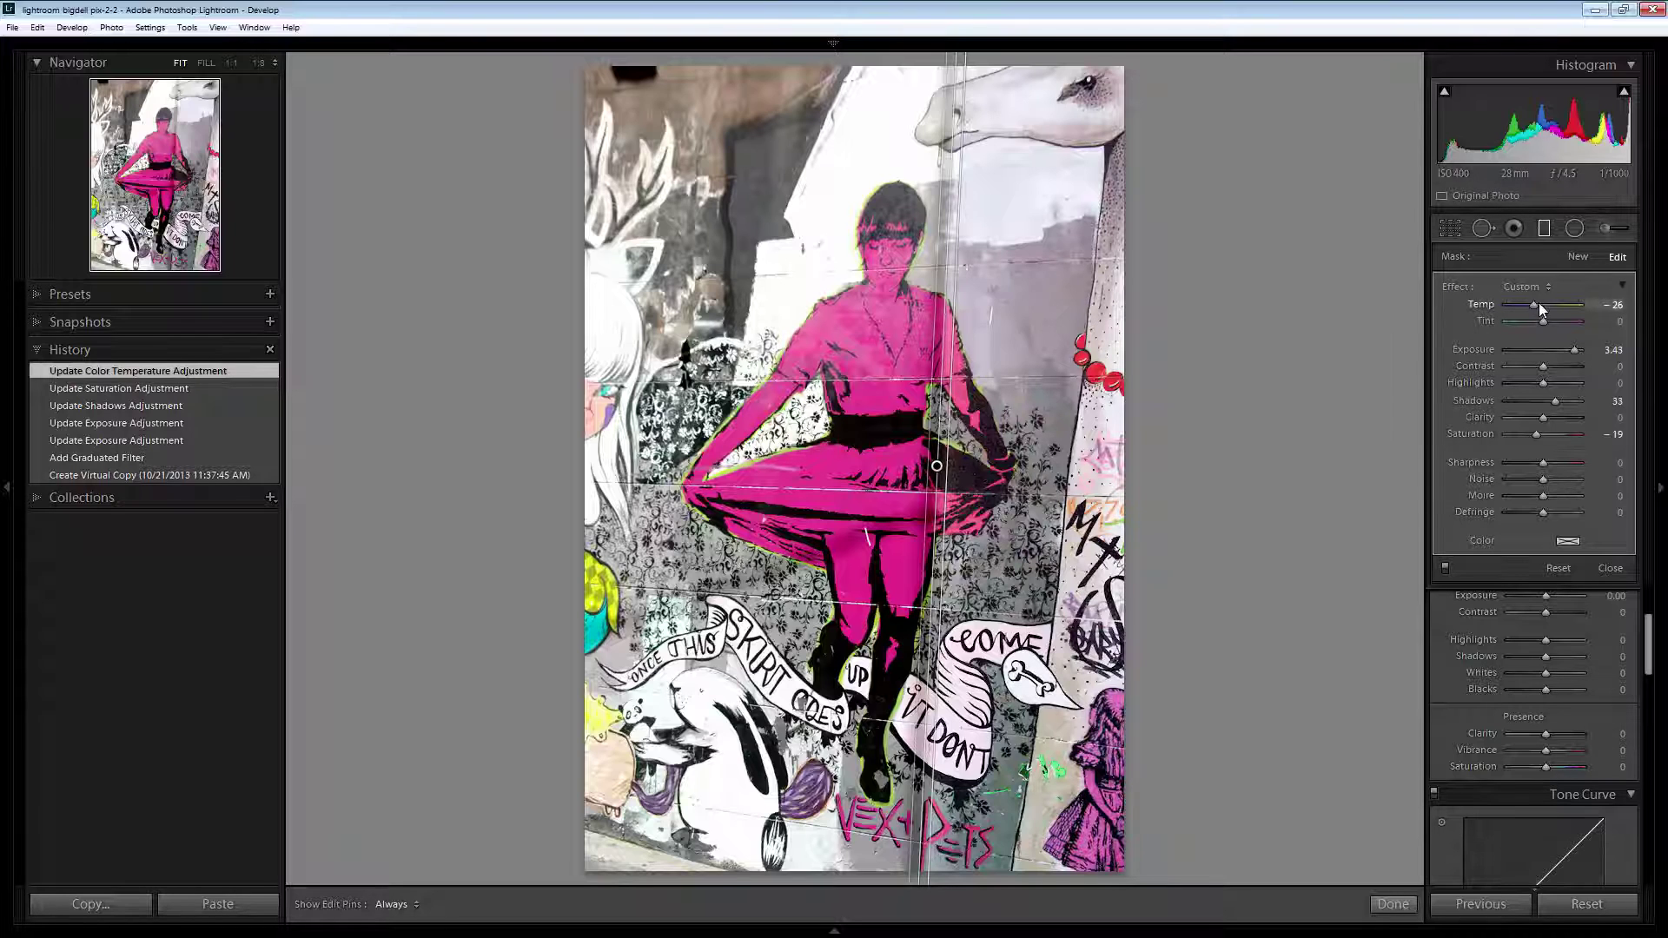
{"action": "left_click_drag", "start_coordinate": [1534, 304], "coordinate": [1571, 347]}
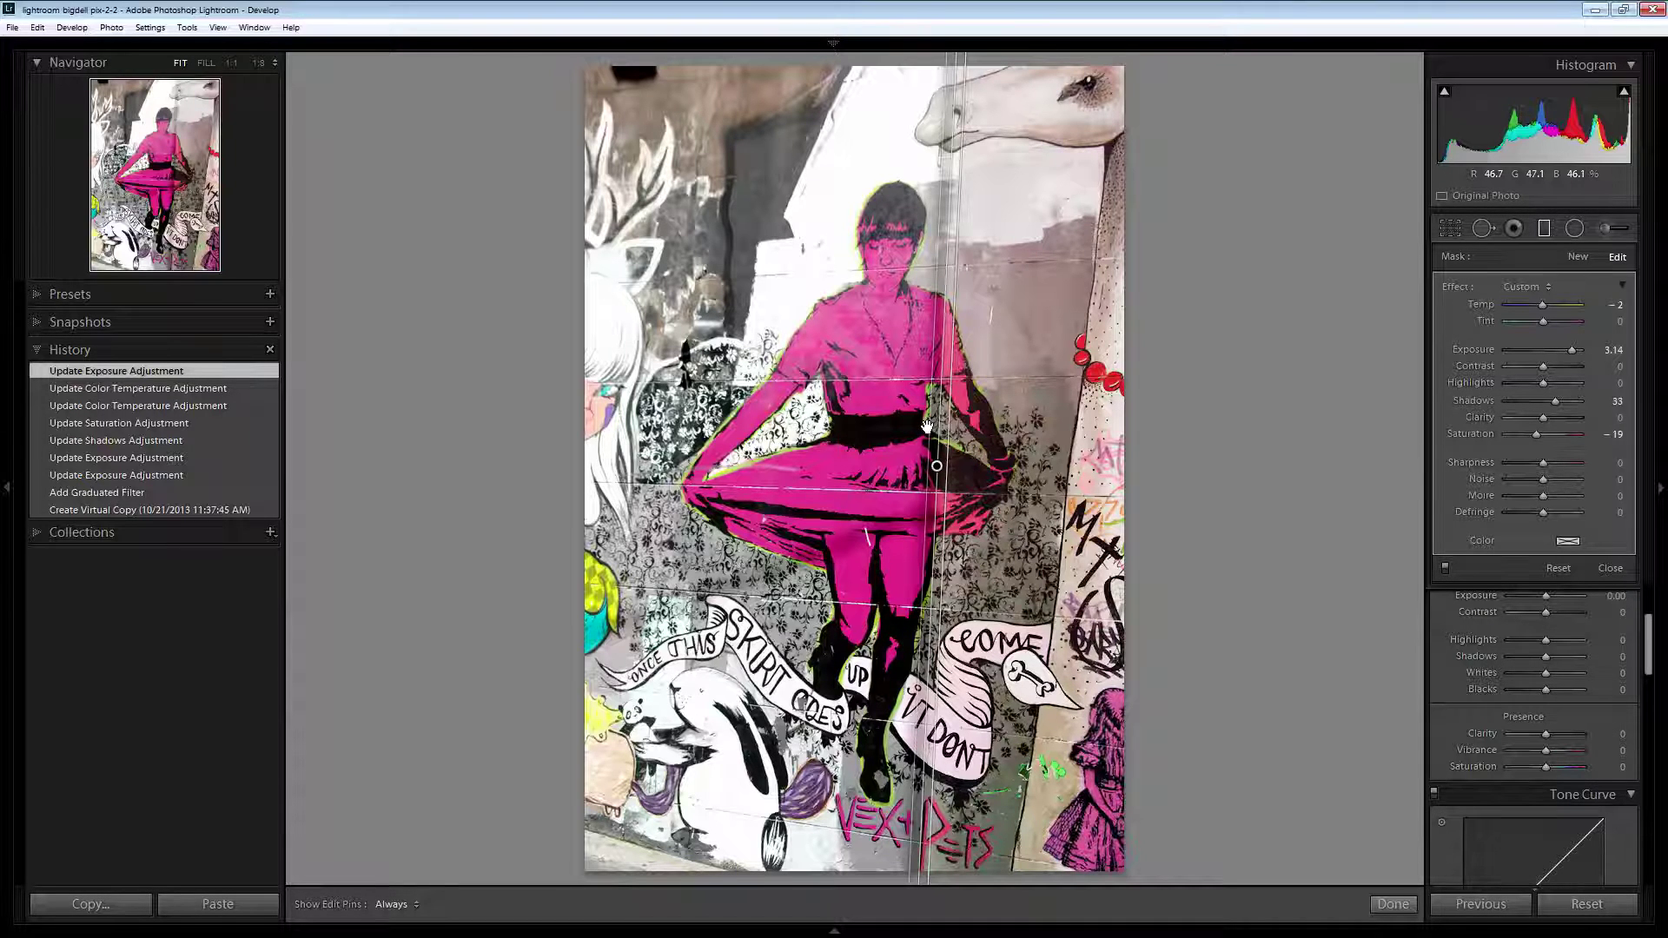
- Rotate, widen and nudge the graduated filter left to follow the shadow's slanted edge
{"action": "left_click_drag", "start_coordinate": [928, 428], "coordinate": [954, 427]}
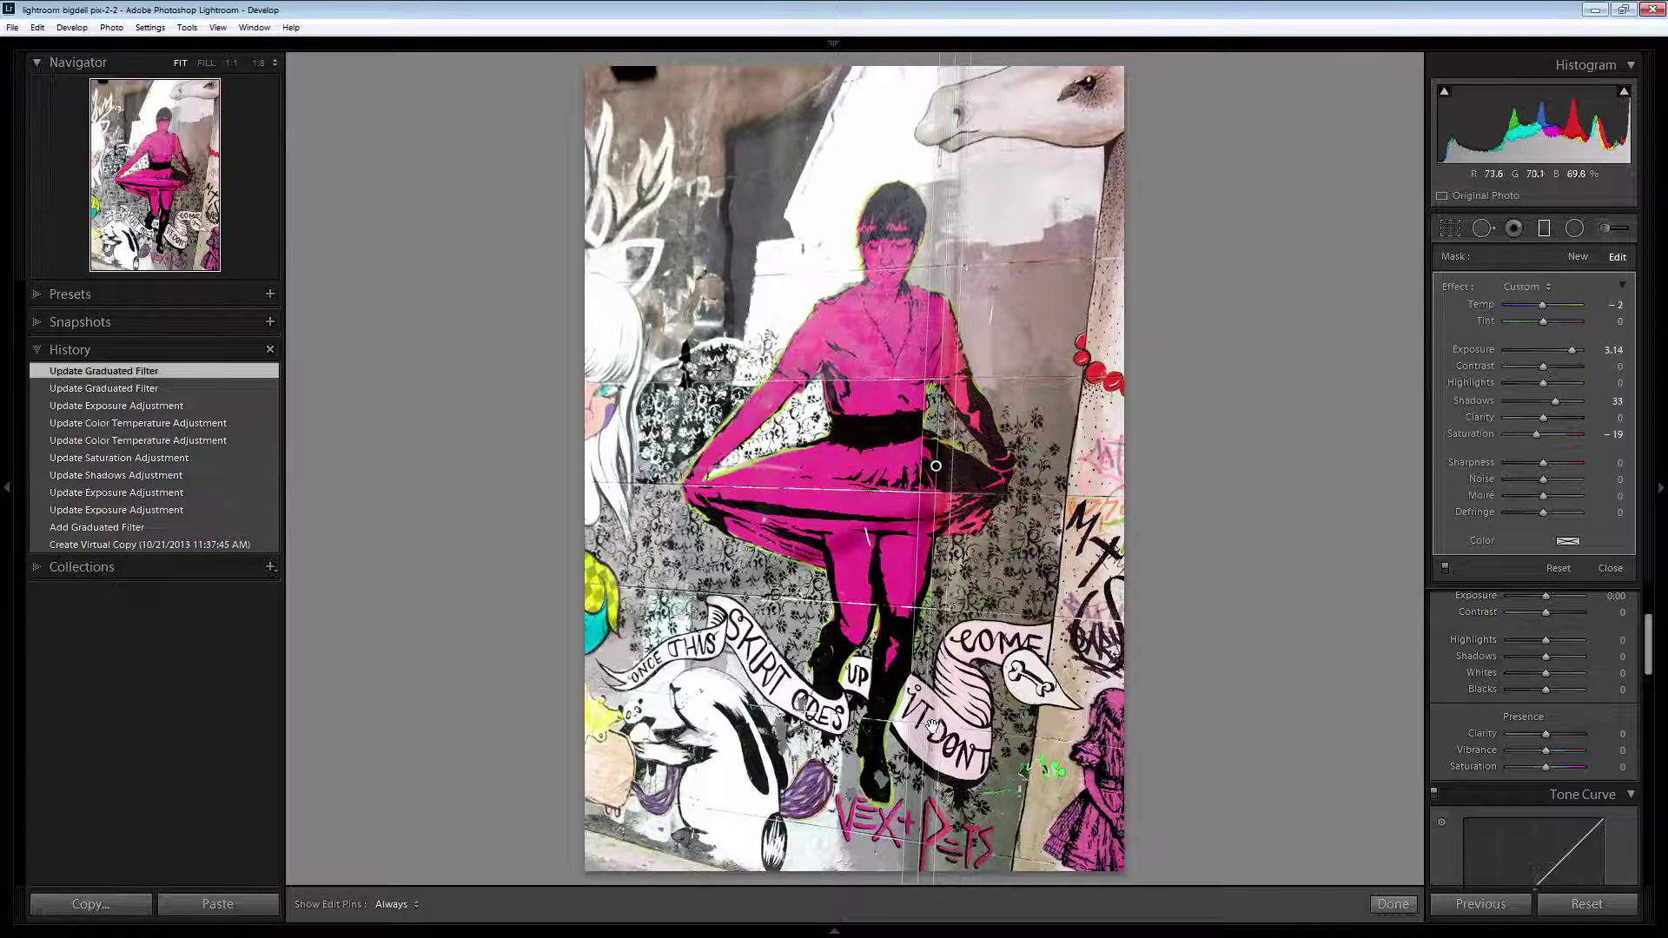
{"action": "left_click_drag", "start_coordinate": [922, 727], "coordinate": [922, 728]}
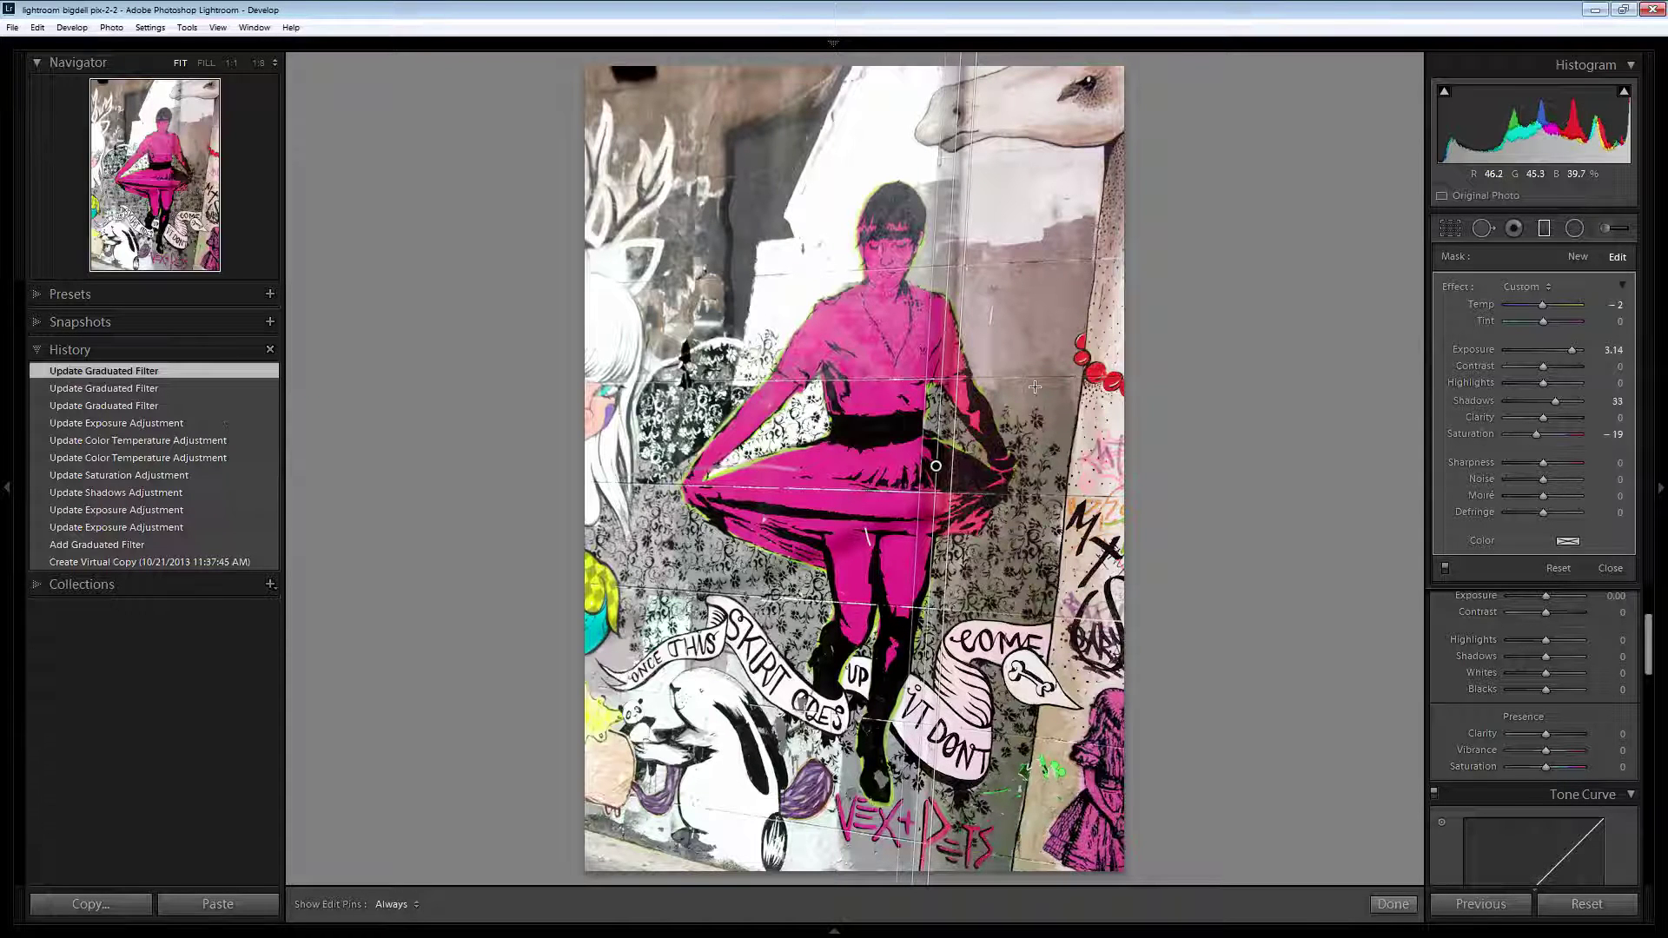
{"action": "left_click_drag", "start_coordinate": [957, 188], "coordinate": [956, 205]}
{"action": "left_click_drag", "start_coordinate": [936, 467], "coordinate": [933, 465]}
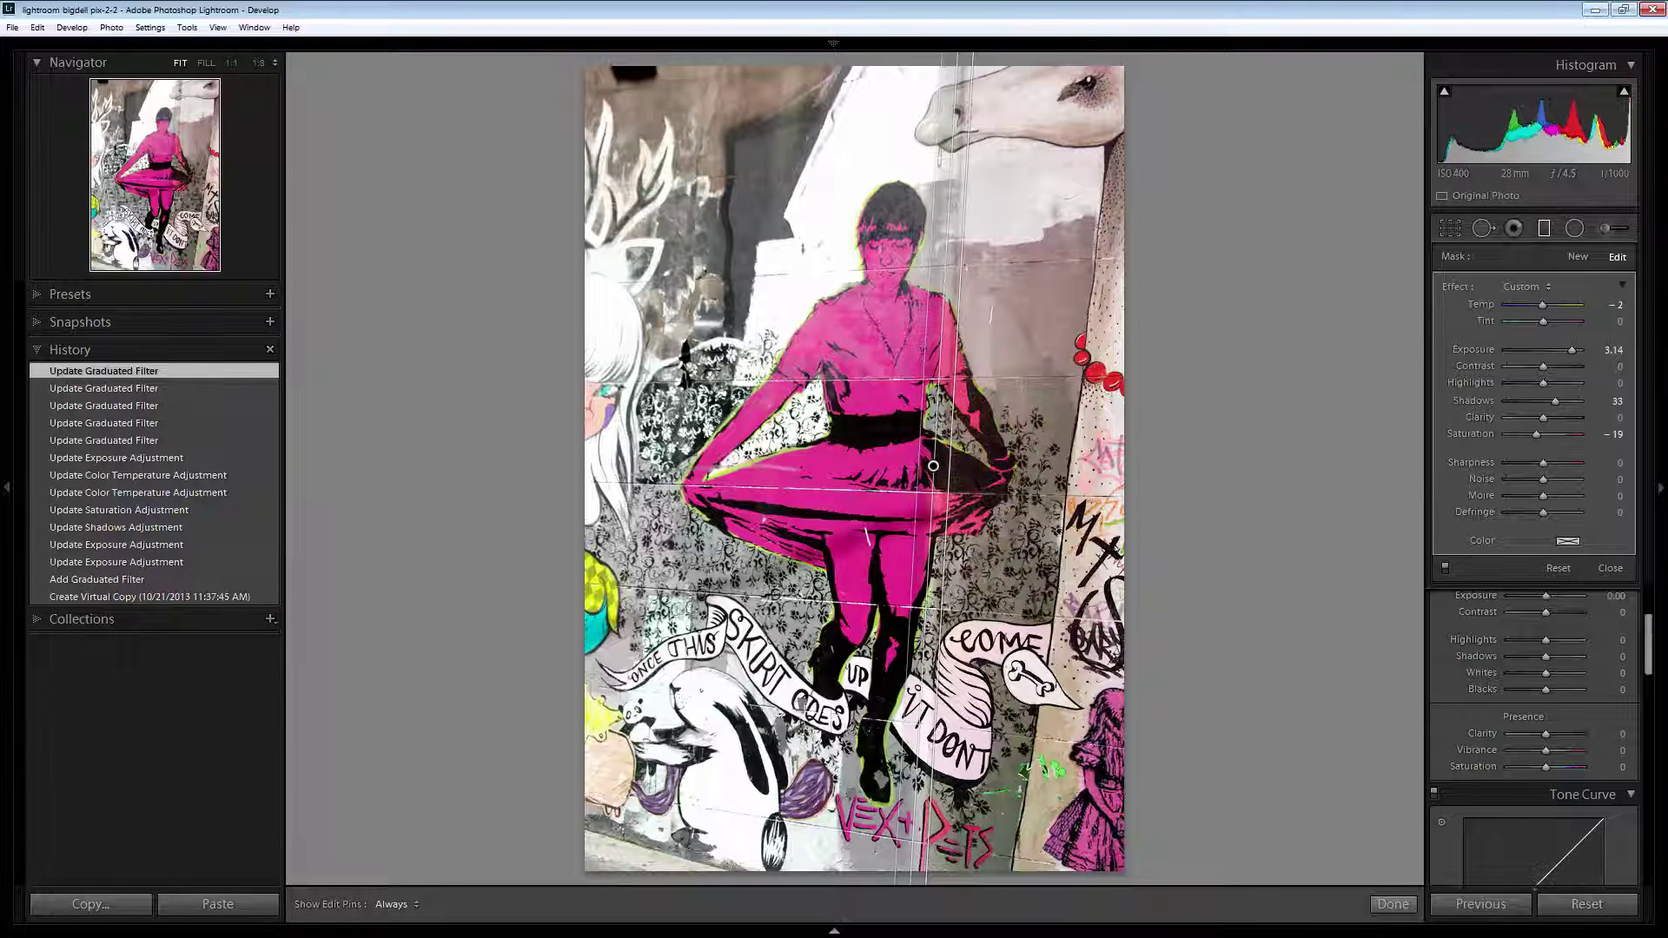
- Set the whole photo's exposure to +0.24, clarity to +36 and vibrance to +7
{"action": "left_click", "coordinate": [1392, 906]}
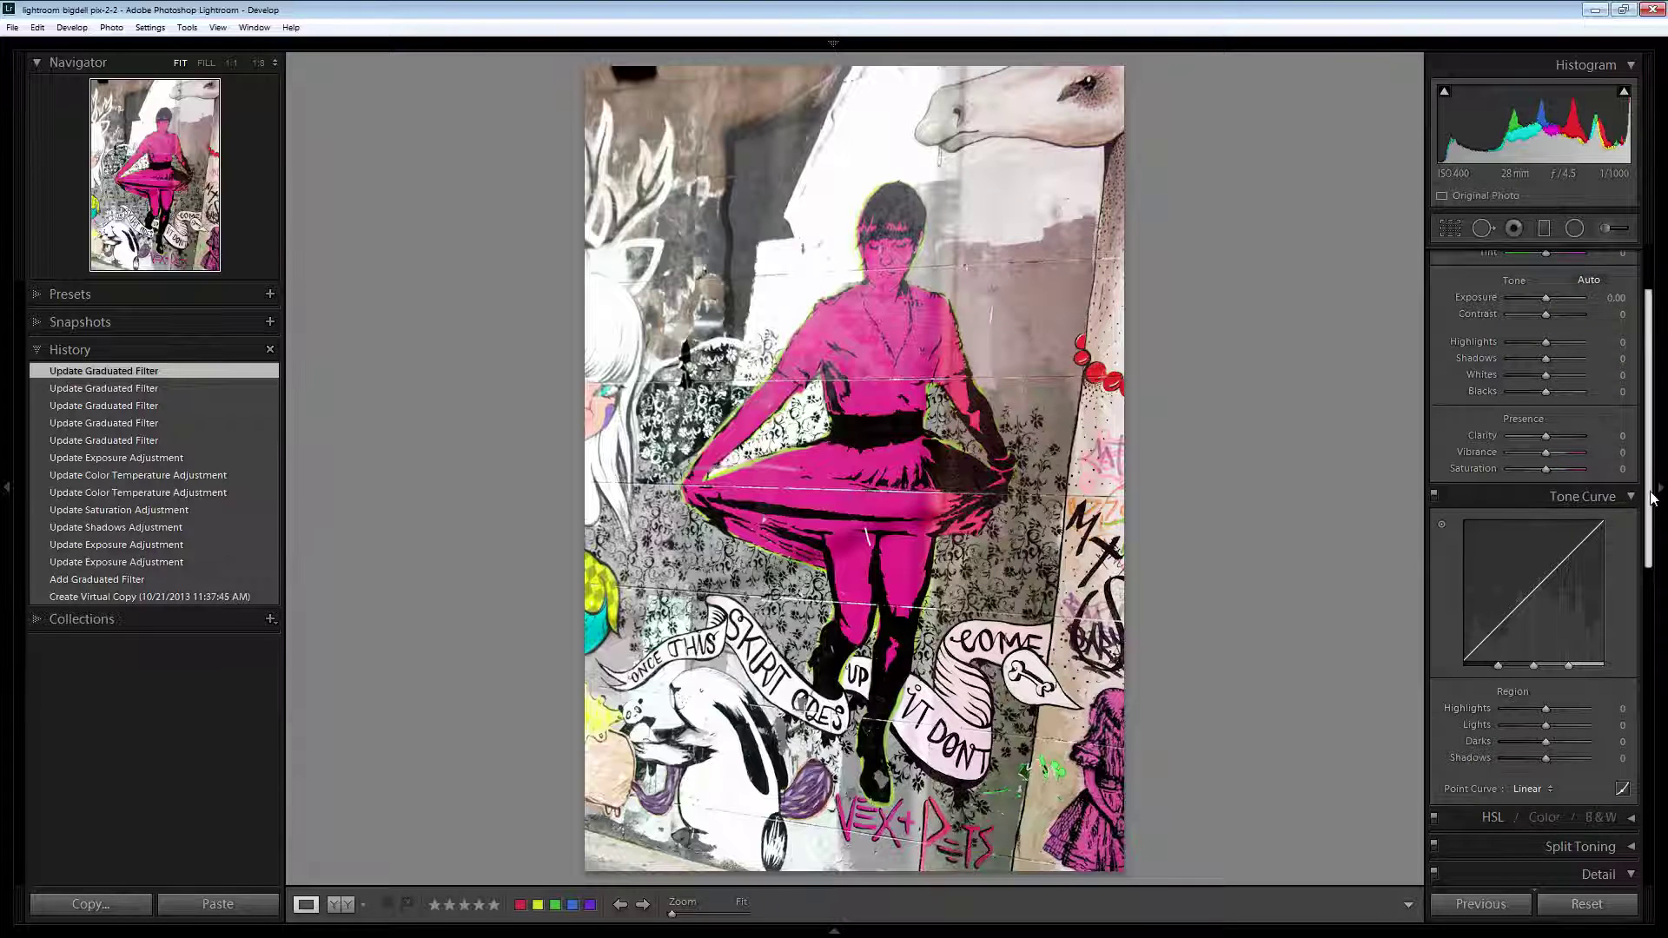
{"action": "left_click_drag", "start_coordinate": [1653, 496], "coordinate": [1654, 437]}
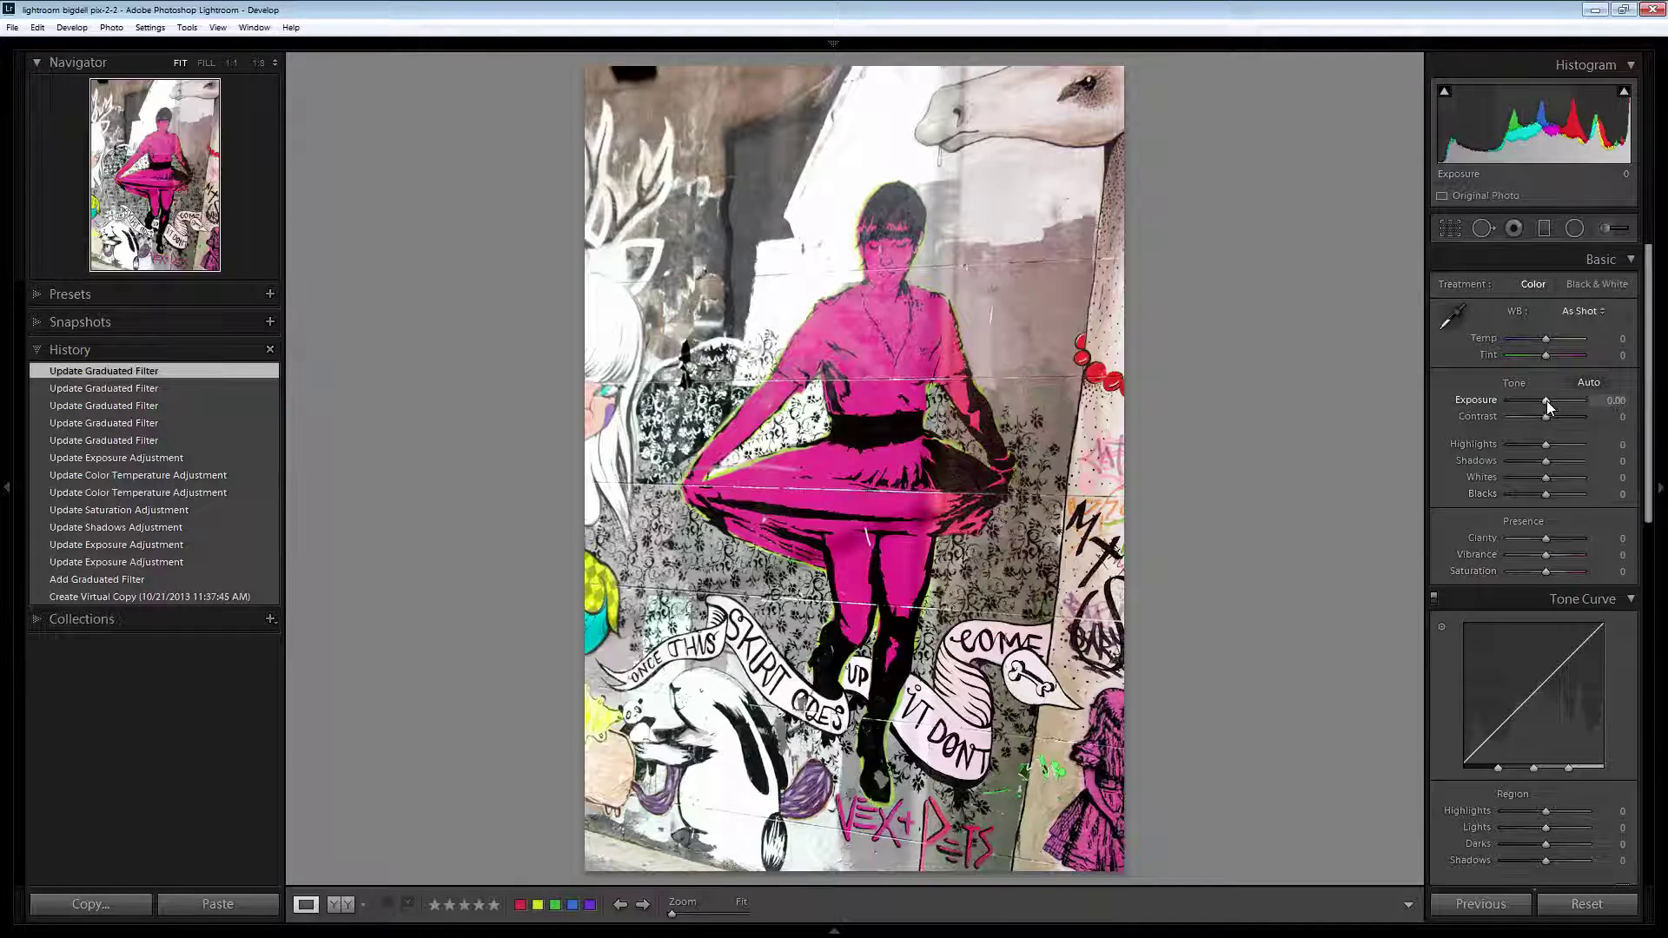
{"action": "left_click_drag", "start_coordinate": [1547, 400], "coordinate": [1548, 403]}
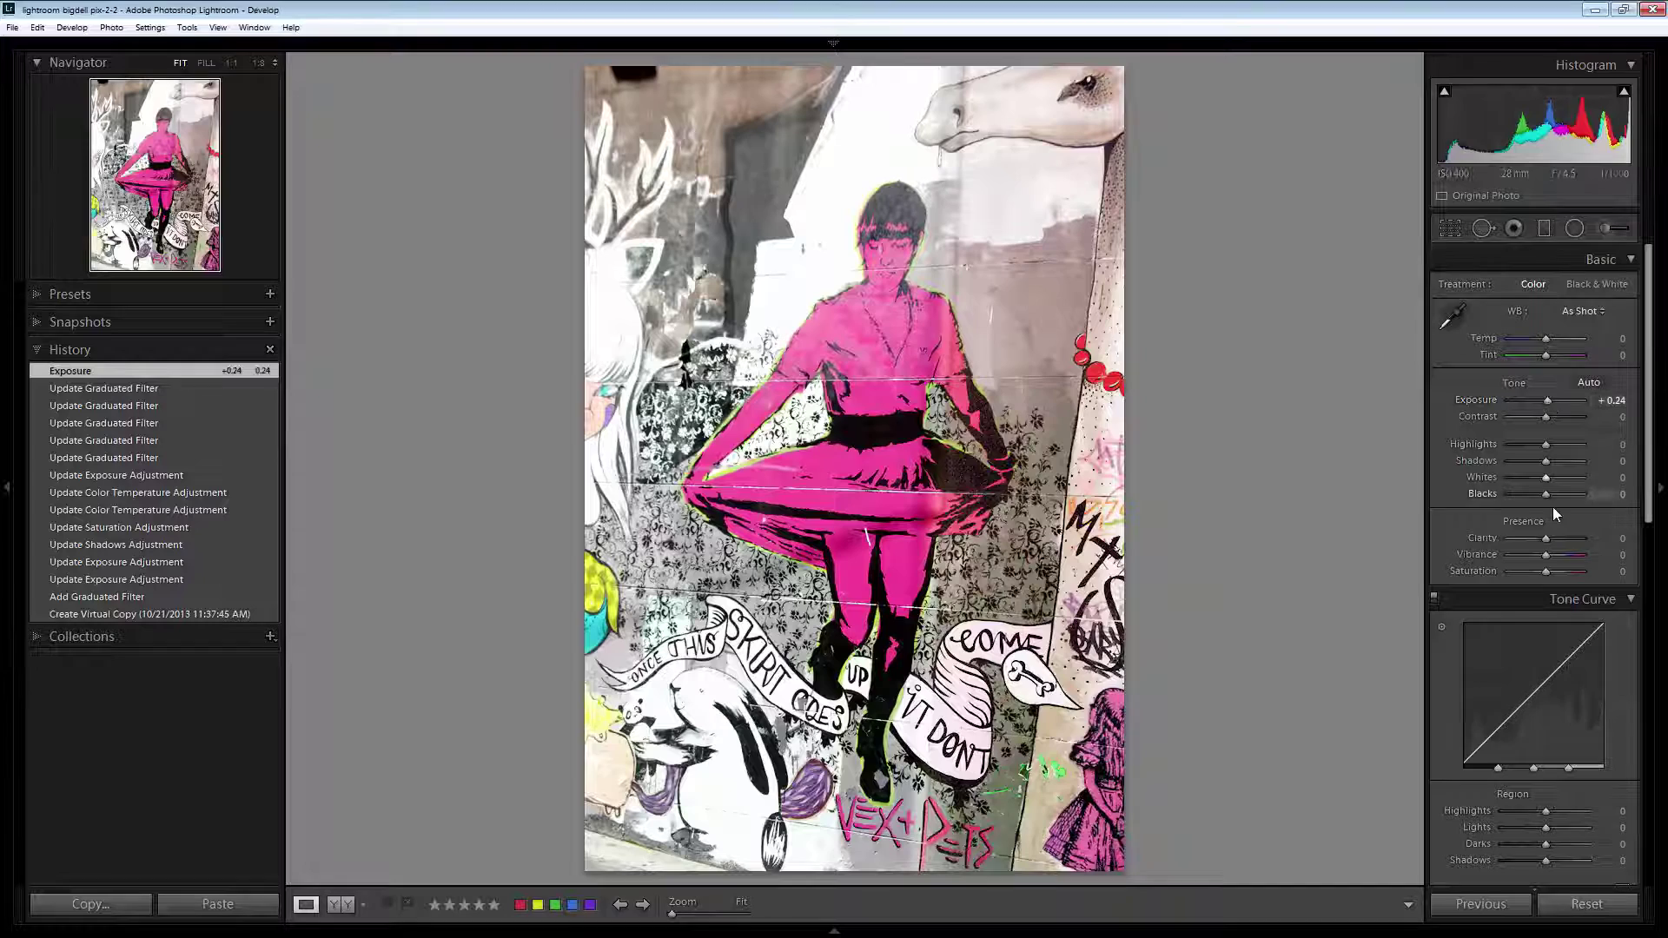
{"action": "mouse_move", "coordinate": [1546, 538]}
{"action": "left_mouse_down"}
{"action": "mouse_move", "coordinate": [1560, 539]}
{"action": "mouse_move", "coordinate": [1548, 556]}
{"action": "left_mouse_up"}
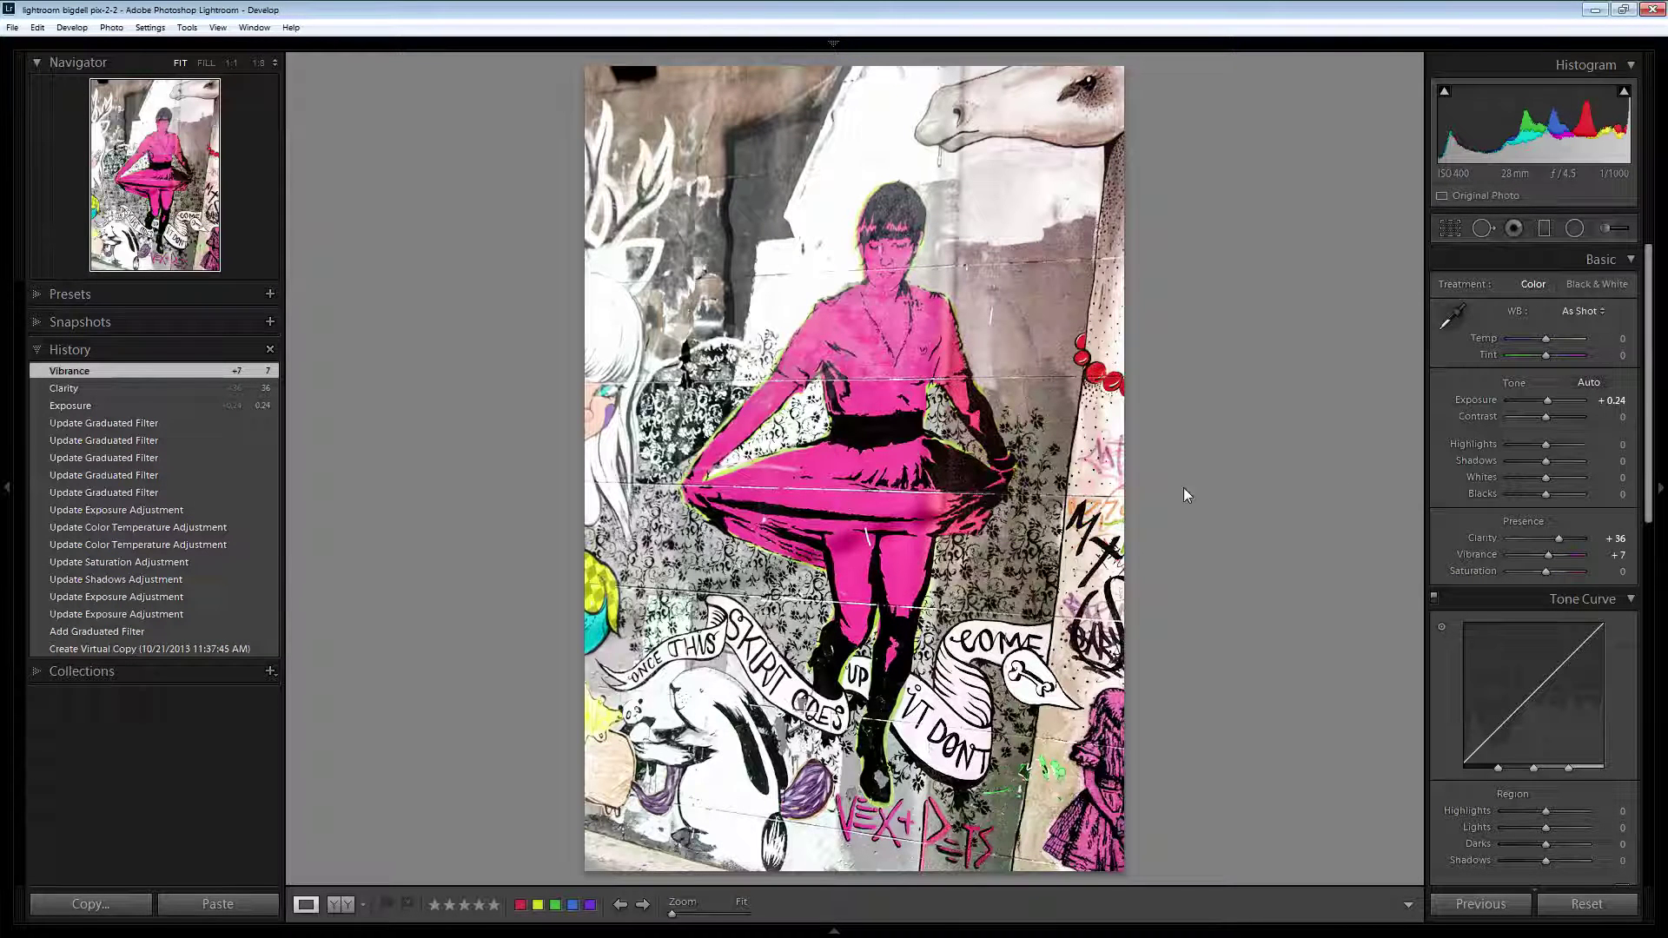
- Reselect the shadow graduated filter and lift its shadows to 48
{"action": "left_click", "coordinate": [1545, 227]}
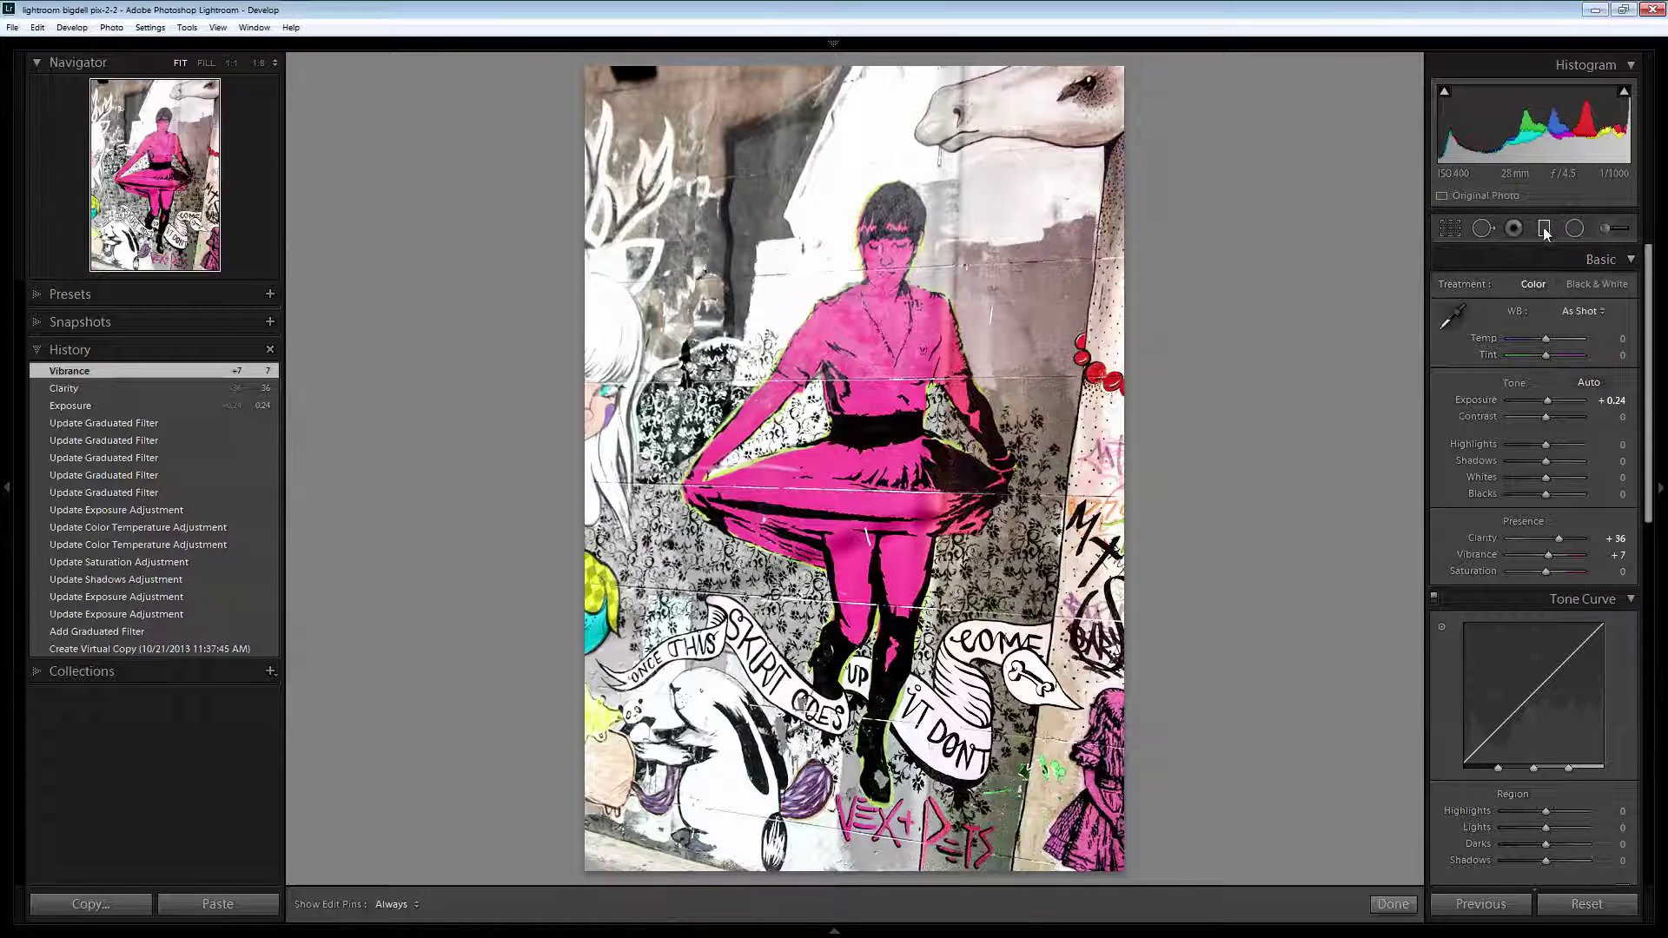
{"action": "left_click_drag", "start_coordinate": [932, 467], "coordinate": [955, 466]}
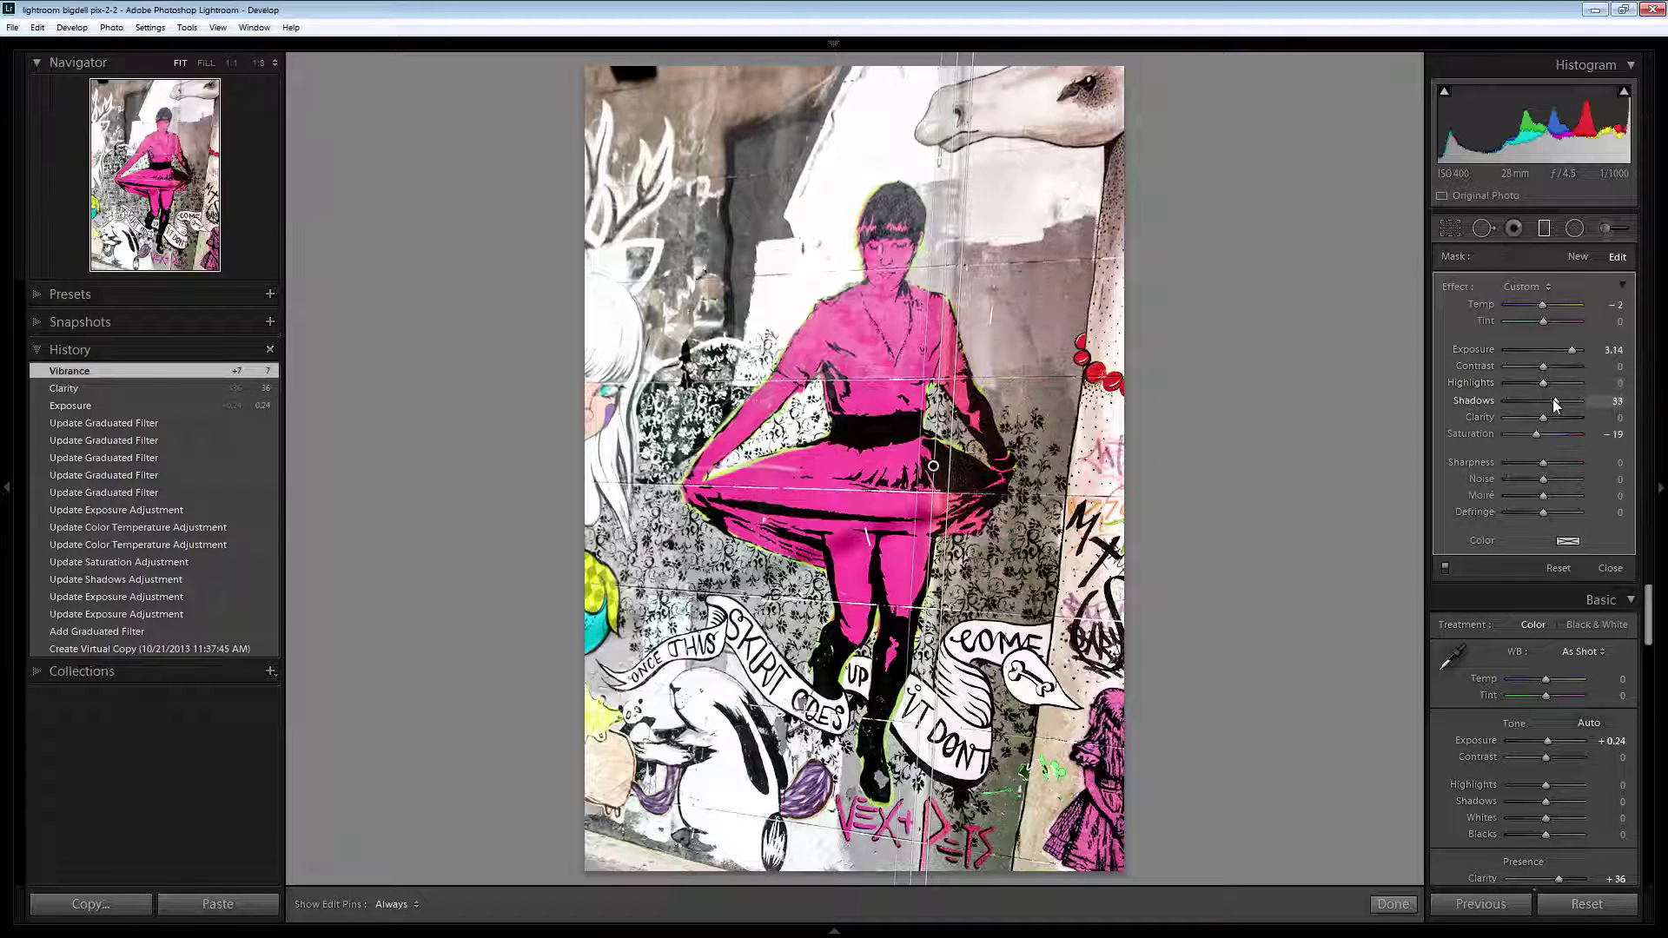
{"action": "left_click_drag", "start_coordinate": [1555, 399], "coordinate": [1561, 402]}
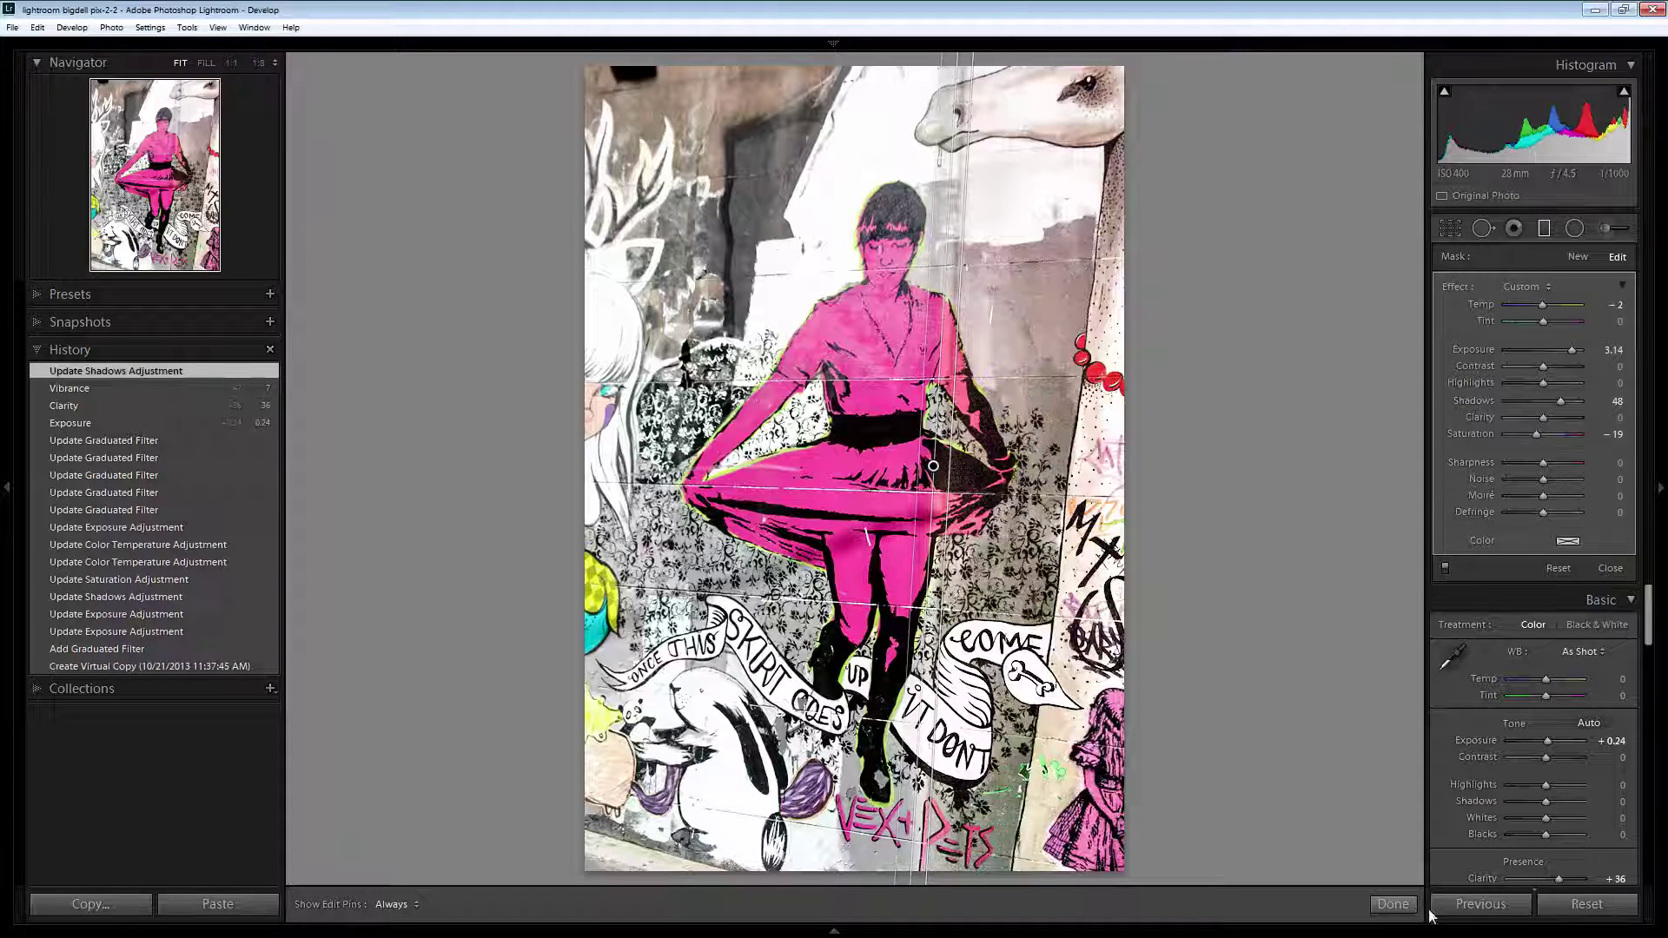
{"action": "left_click", "coordinate": [1393, 904]}
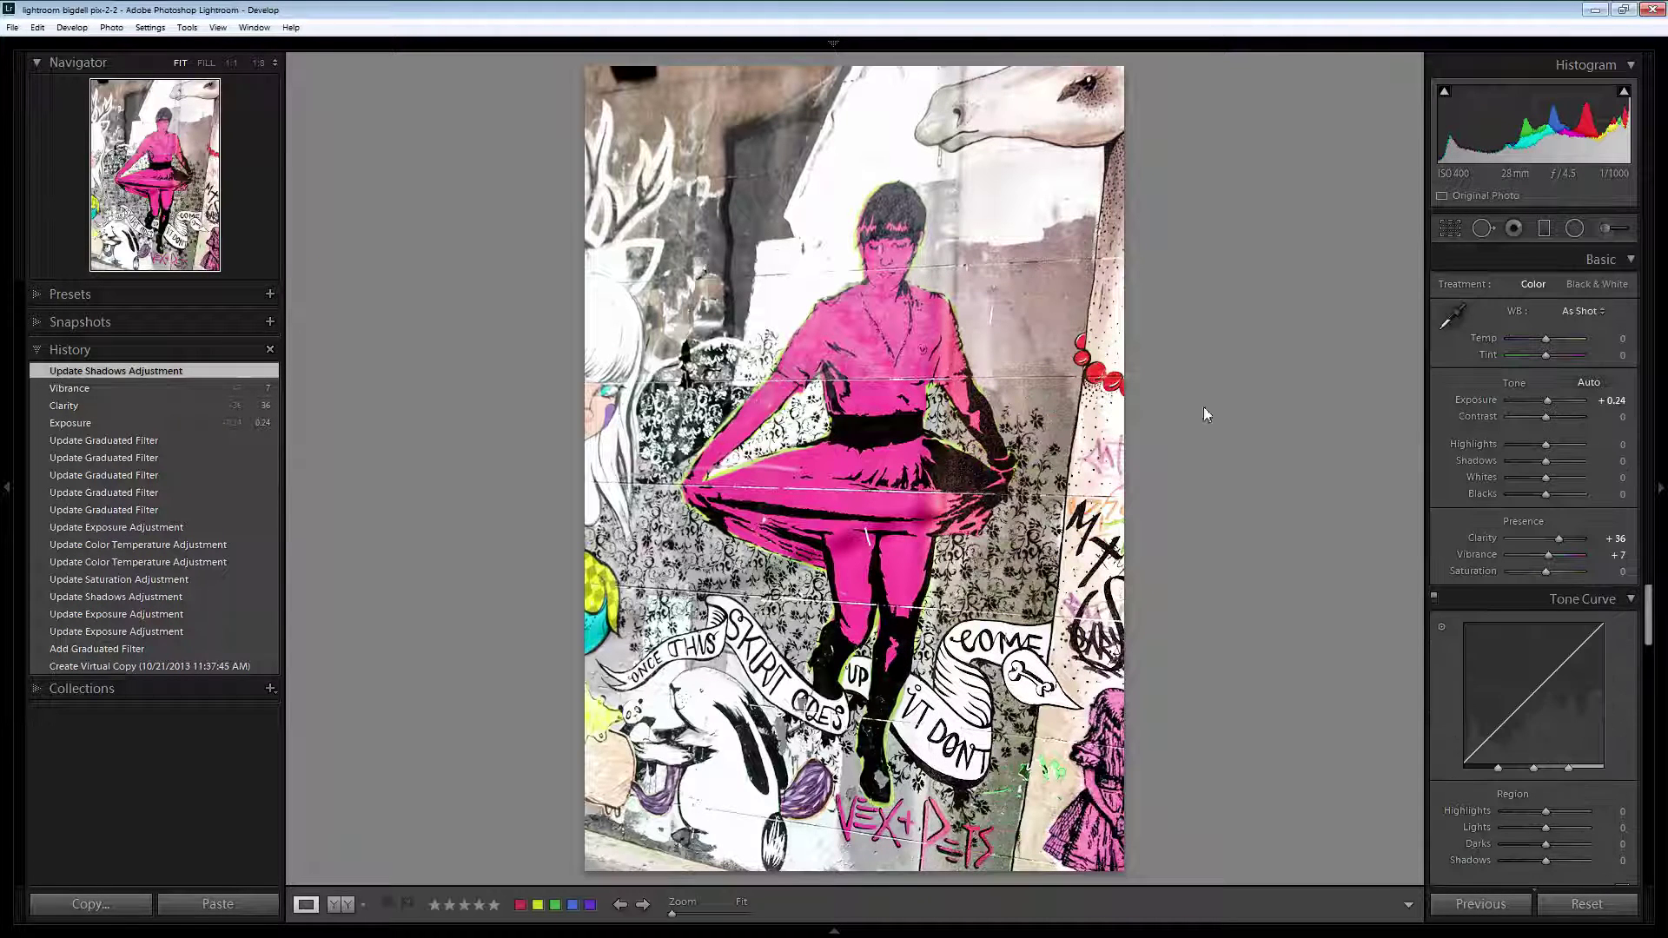
- Edit a copy with Lightroom adjustments in Adobe Photoshop CC
{"action": "right_click", "coordinate": [884, 319]}
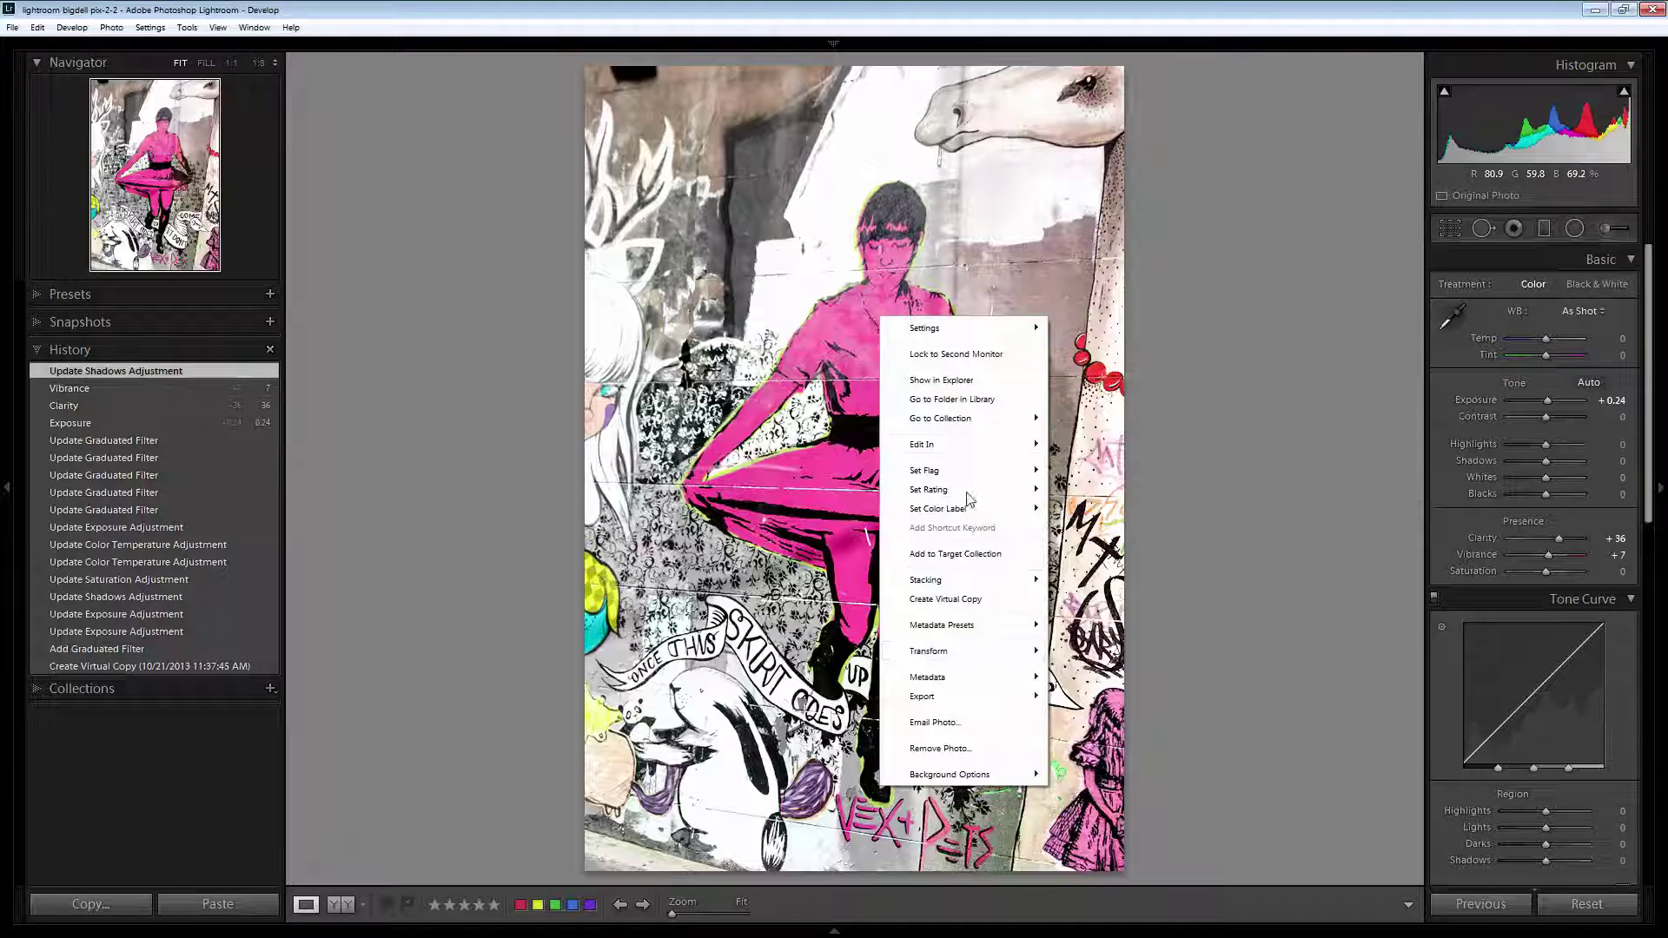
{"action": "mouse_move", "coordinate": [929, 444]}
{"action": "left_click", "coordinate": [757, 448]}
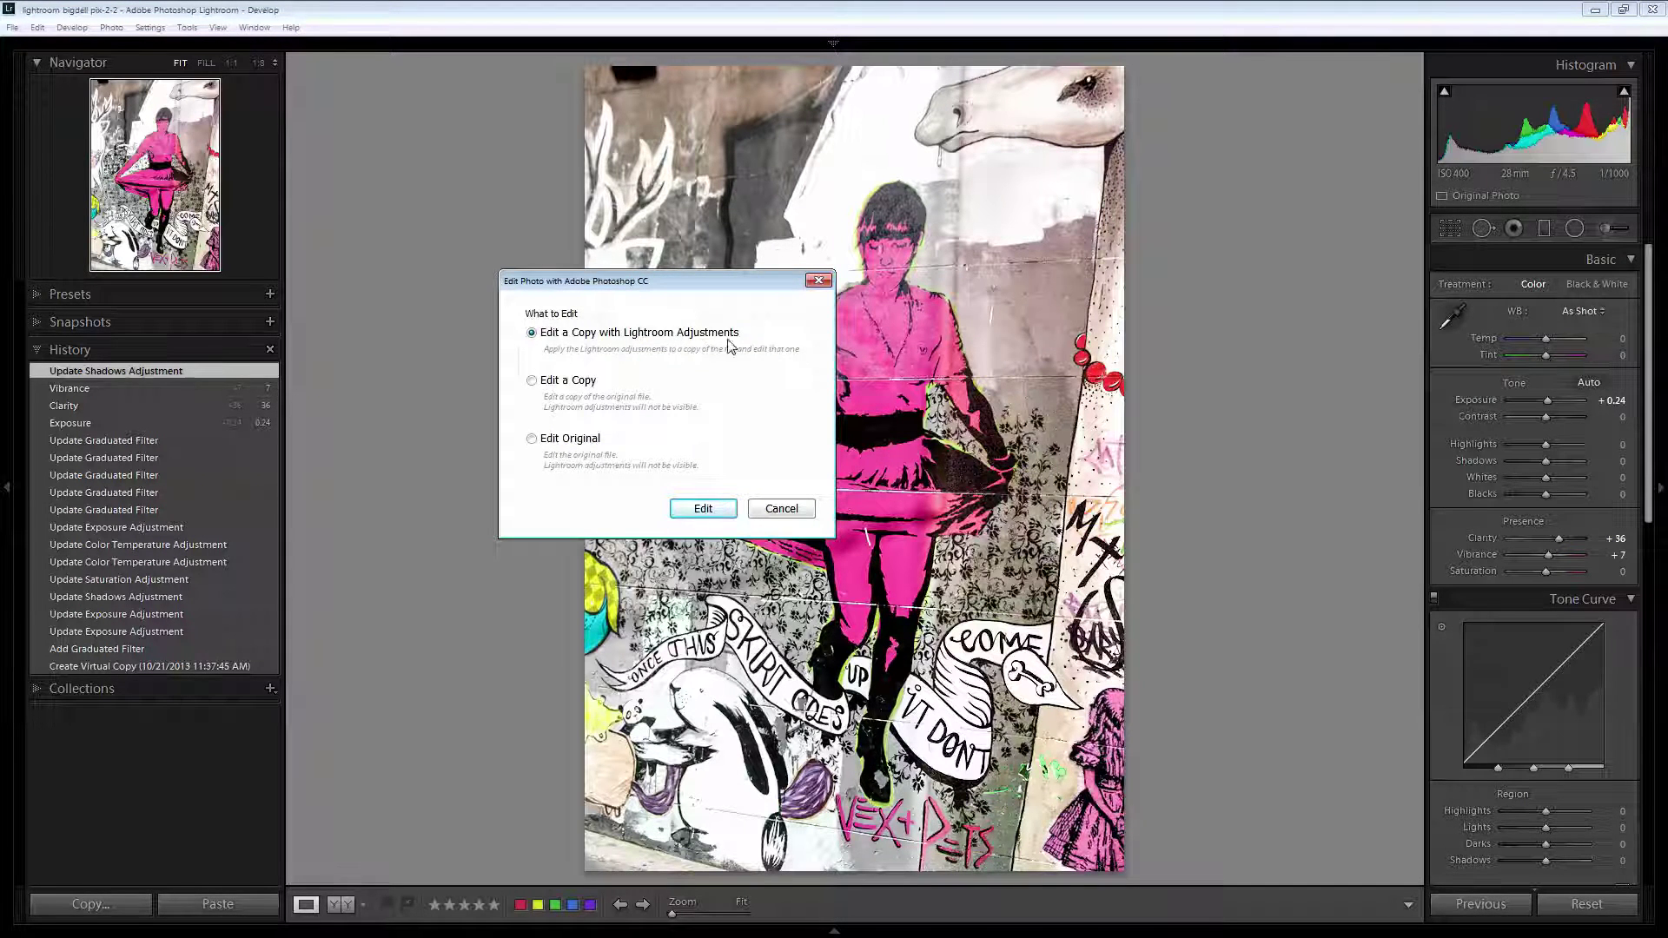
{"action": "left_click", "coordinate": [702, 509]}
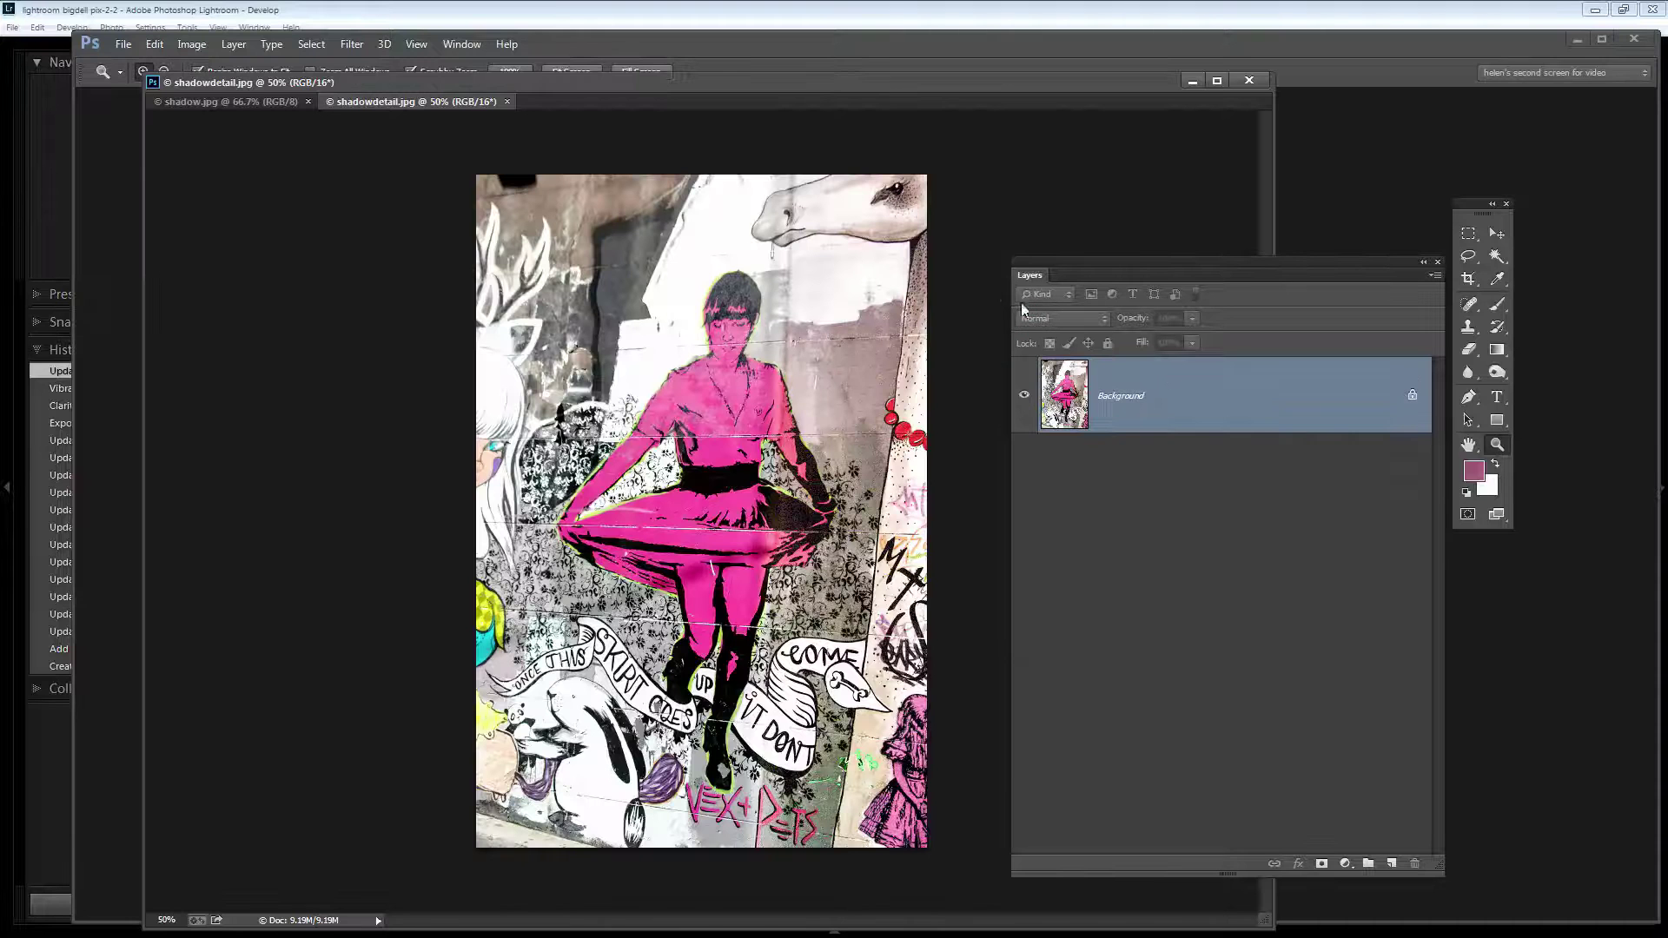
- Duplicate the Background layer as Background copy
{"action": "left_click_drag", "start_coordinate": [1046, 260], "coordinate": [1095, 181]}
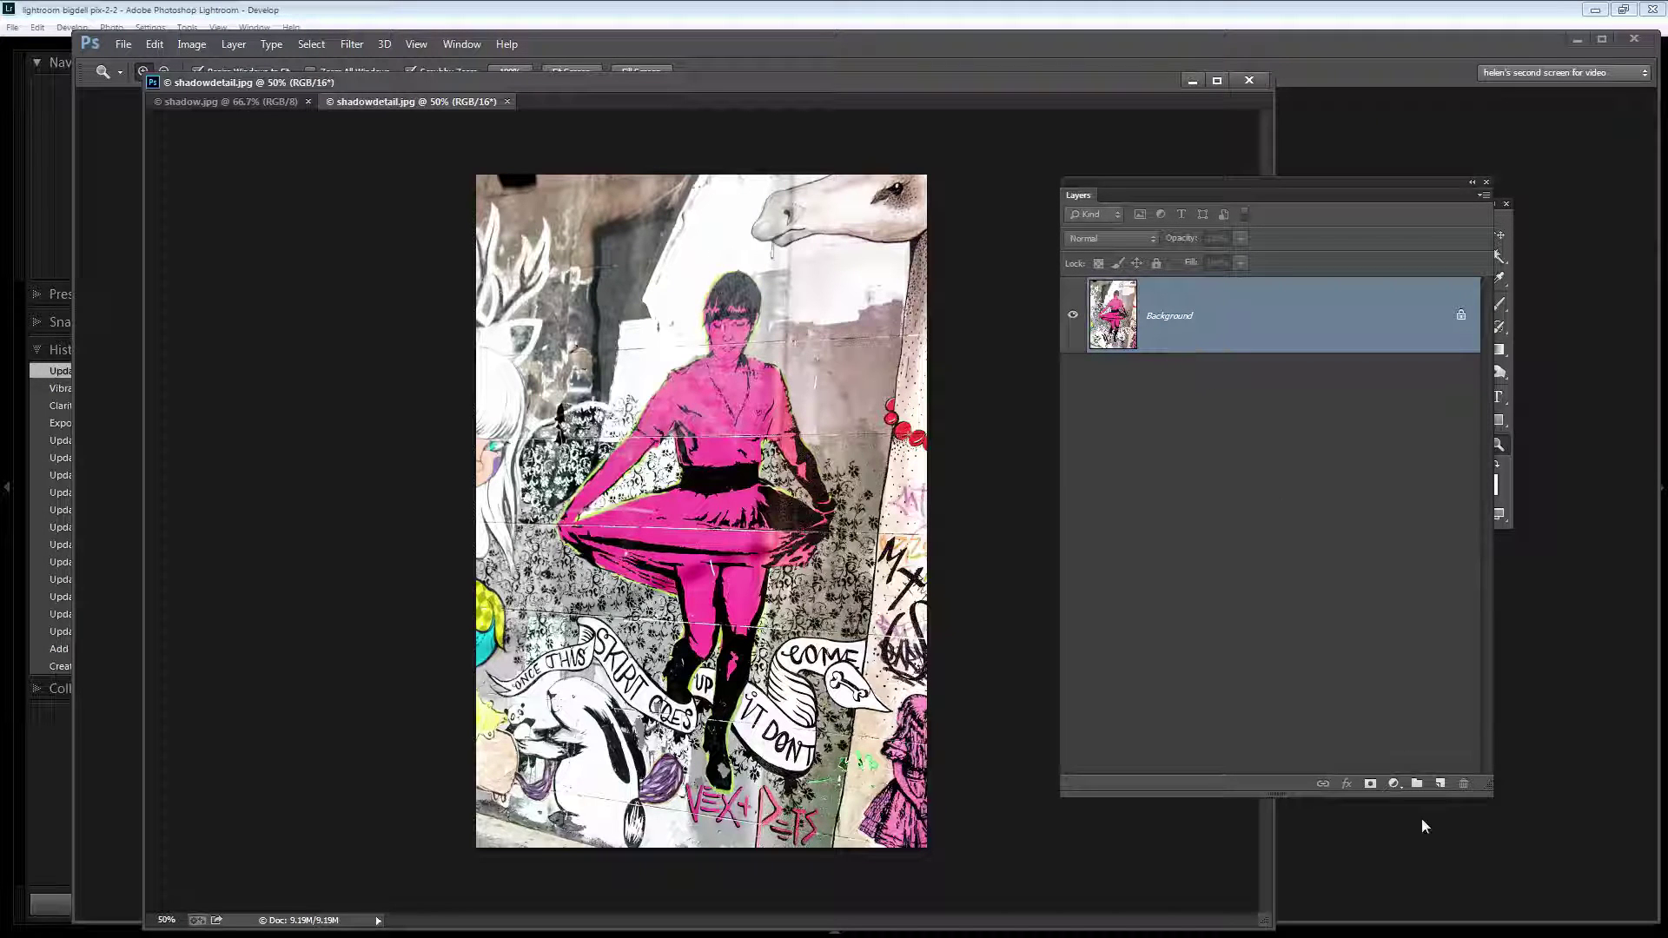
{"action": "right_click", "coordinate": [1262, 335]}
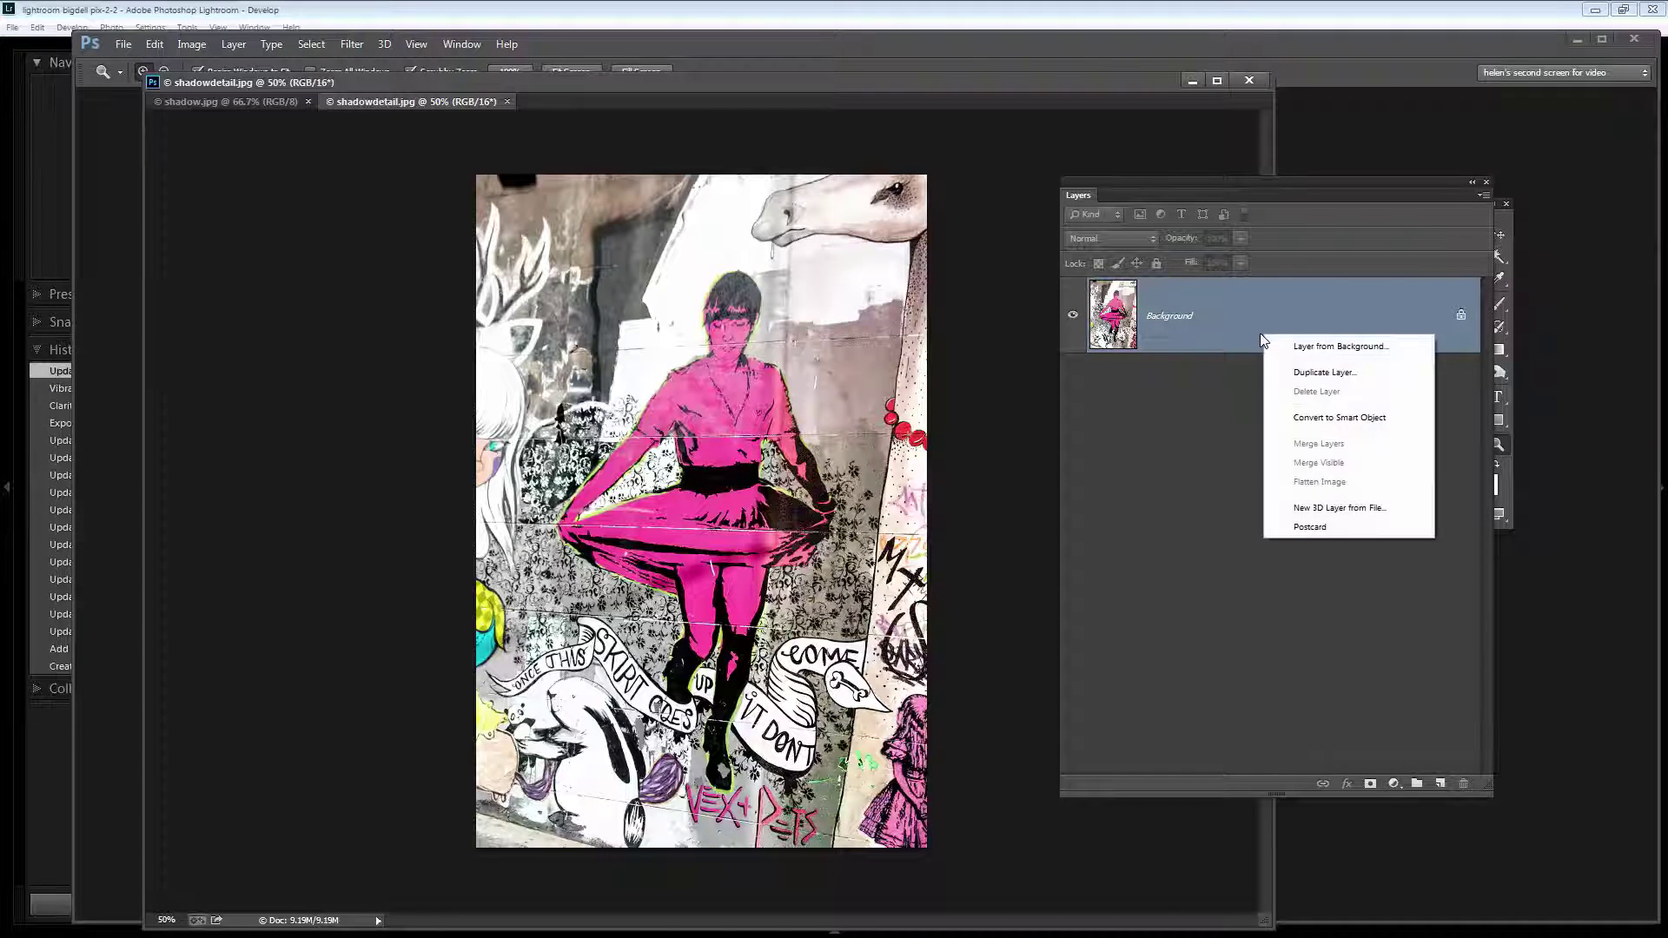
{"action": "left_click", "coordinate": [1296, 370]}
{"action": "left_click", "coordinate": [1000, 287]}
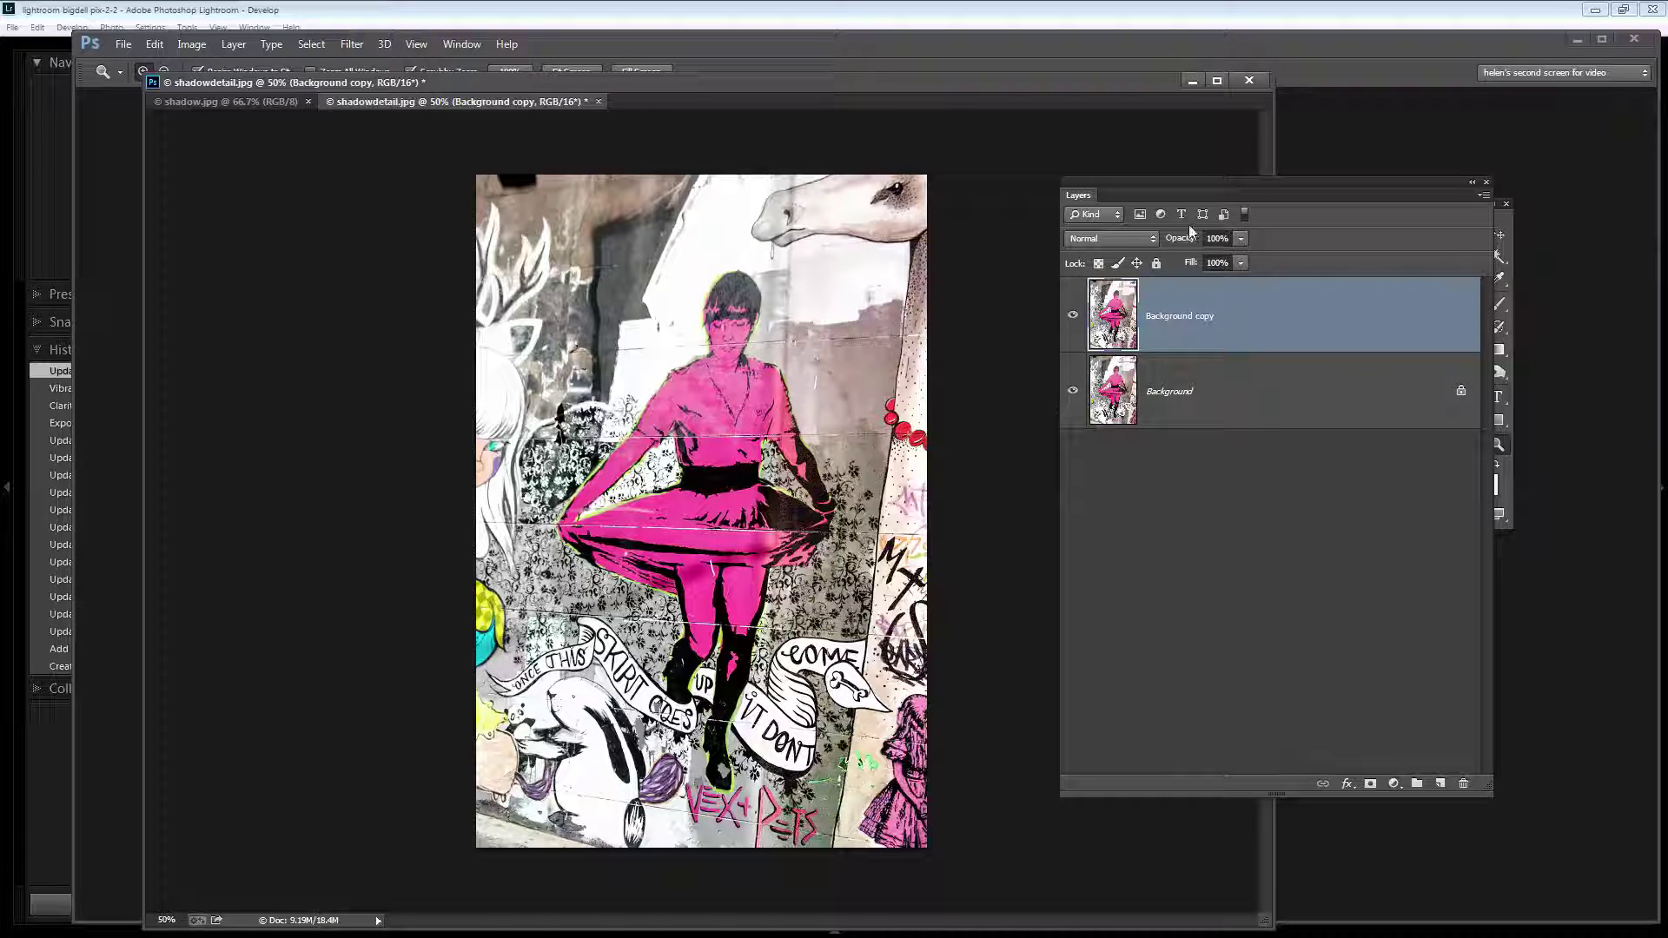
- Zoom to 66.7% and rearrange the document window and layers panel
{"action": "key", "text": "ctrl+plus"}
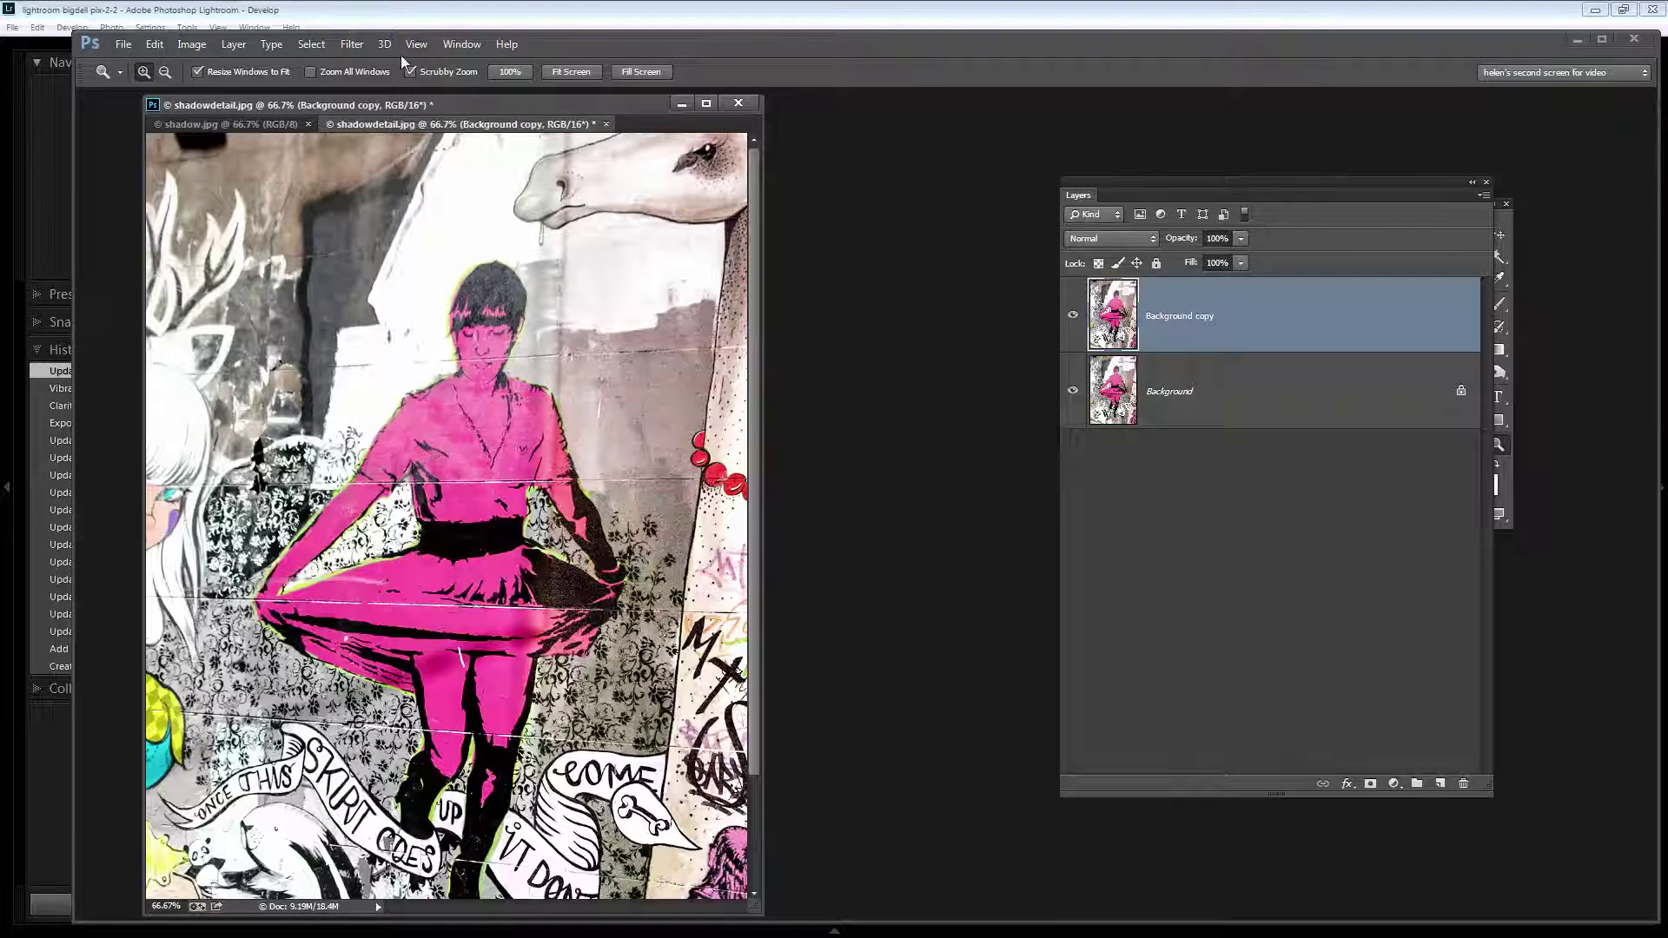
{"action": "left_click_drag", "start_coordinate": [472, 105], "coordinate": [611, 110]}
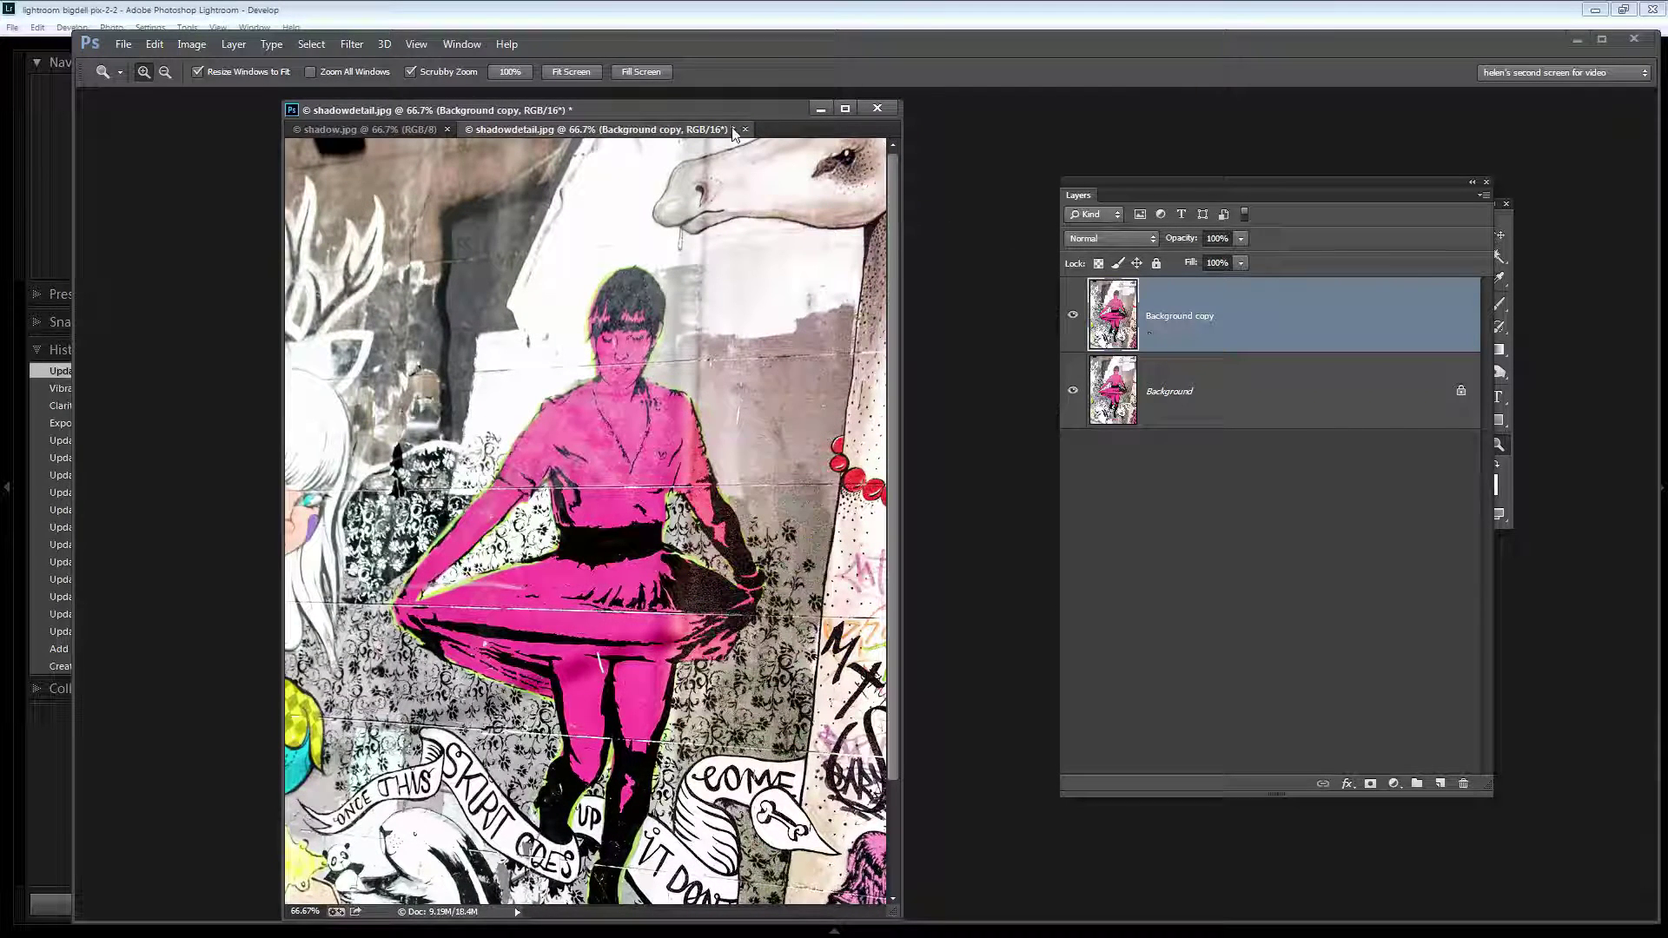
{"action": "left_click_drag", "start_coordinate": [718, 117], "coordinate": [718, 107]}
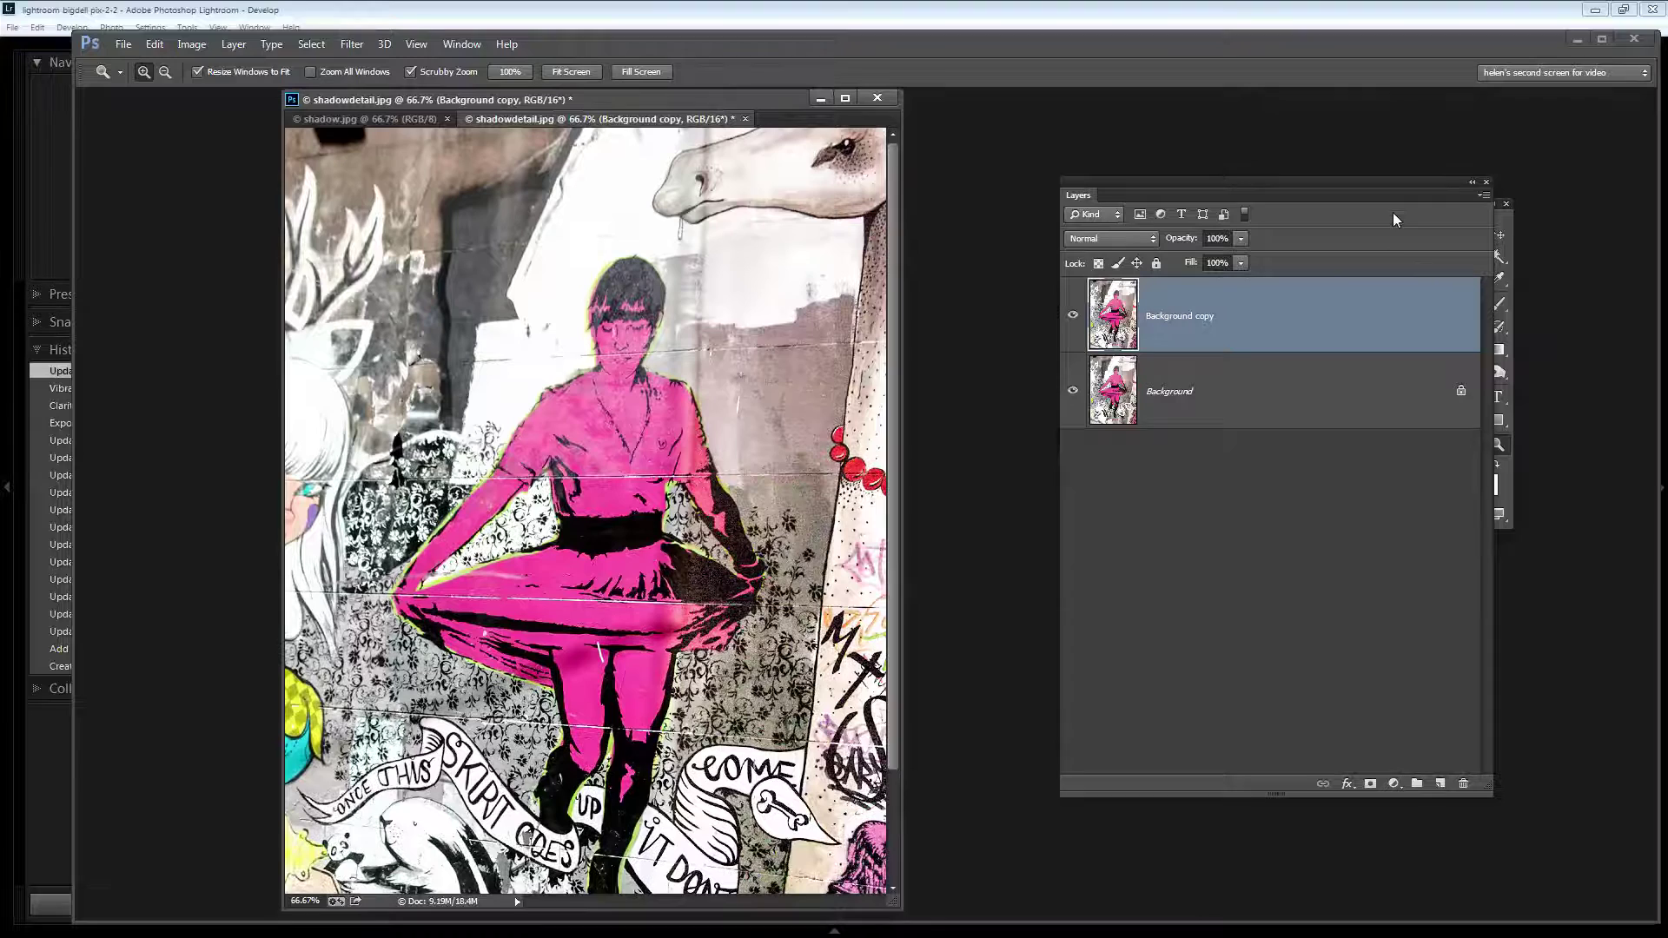
{"action": "left_click_drag", "start_coordinate": [1382, 195], "coordinate": [1308, 187]}
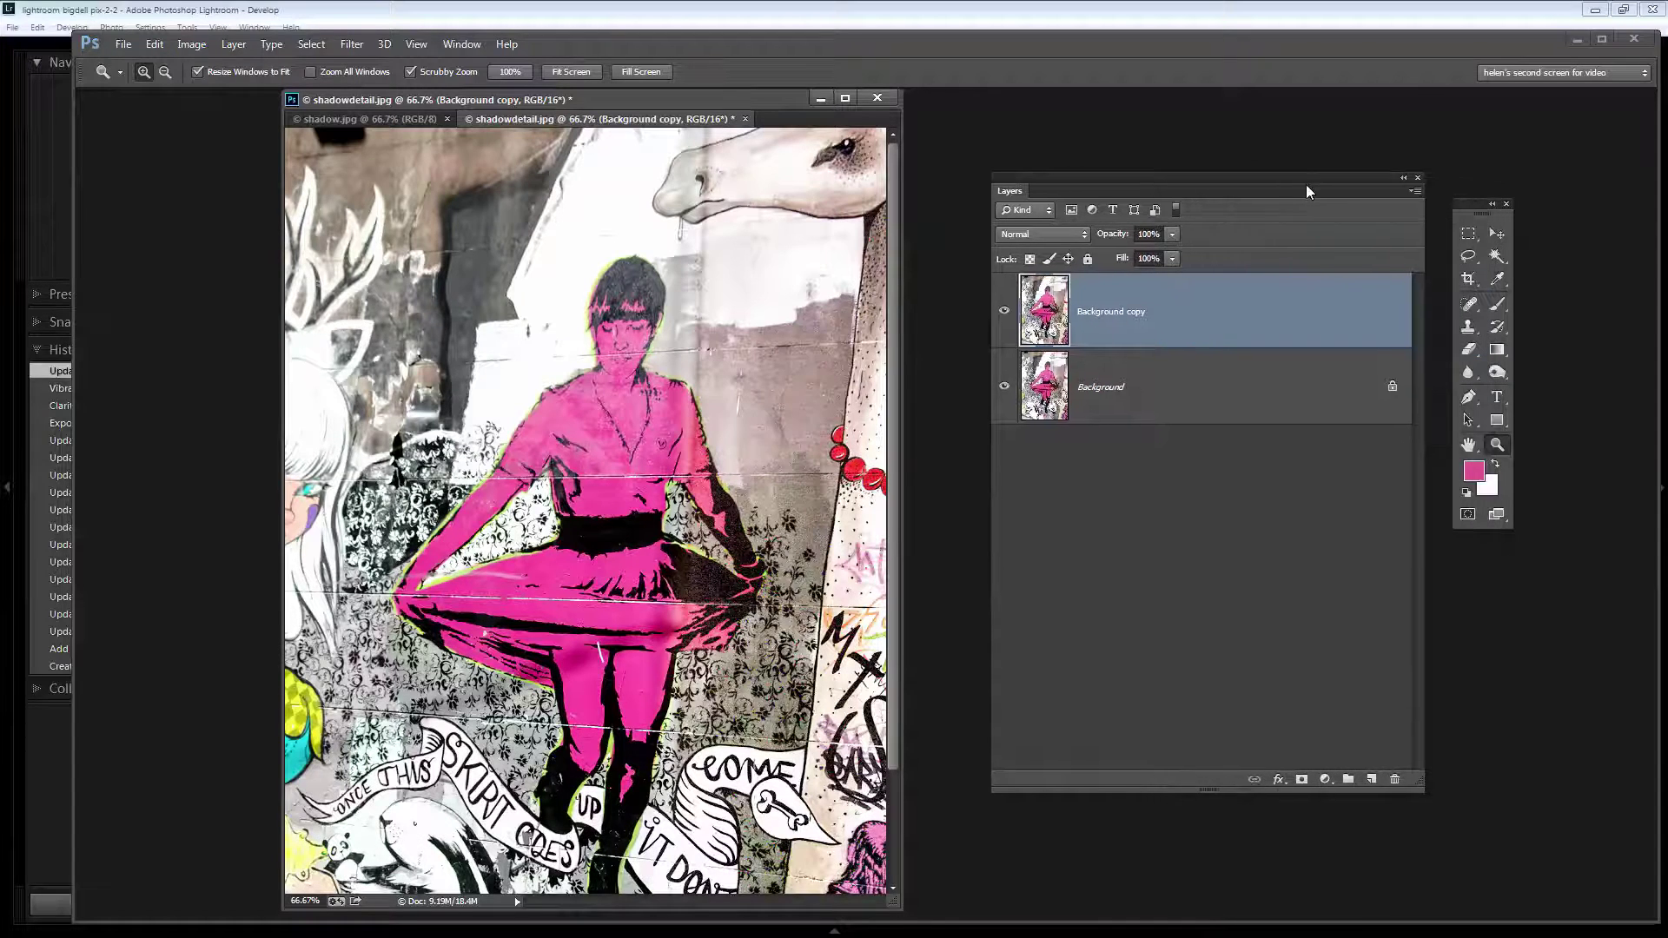
- Choose the Spot Healing Brush sampling all layers and add an empty Layer 1
{"action": "left_click", "coordinate": [1469, 304]}
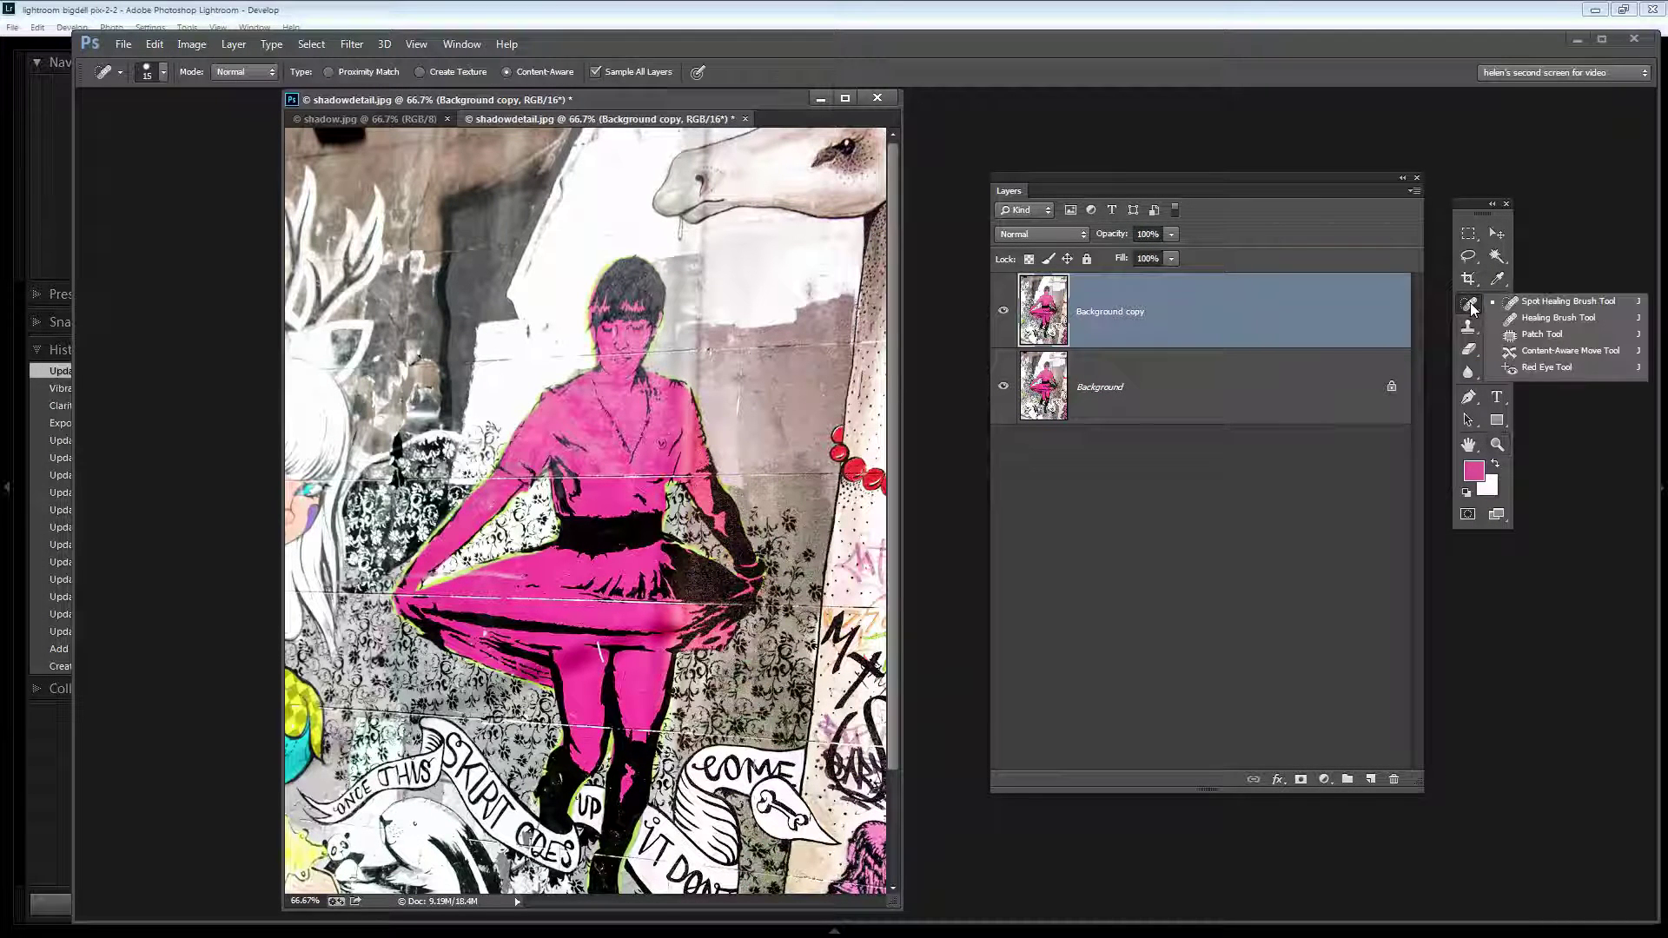
{"action": "left_click", "coordinate": [1527, 304]}
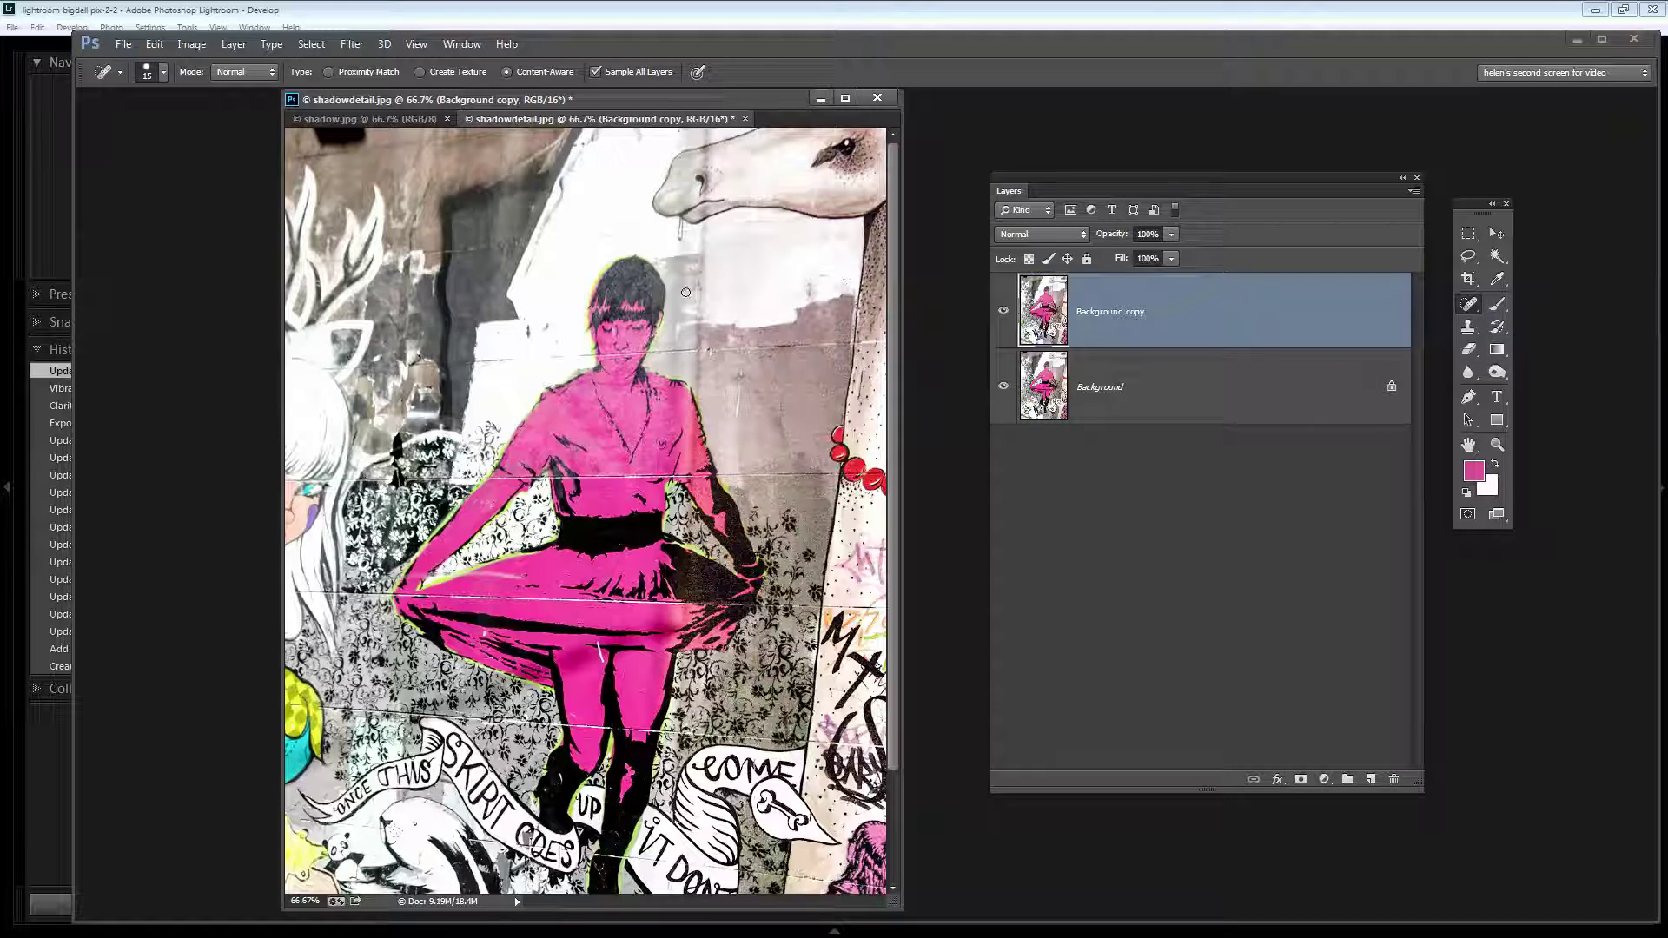
{"action": "left_click", "coordinate": [596, 72]}
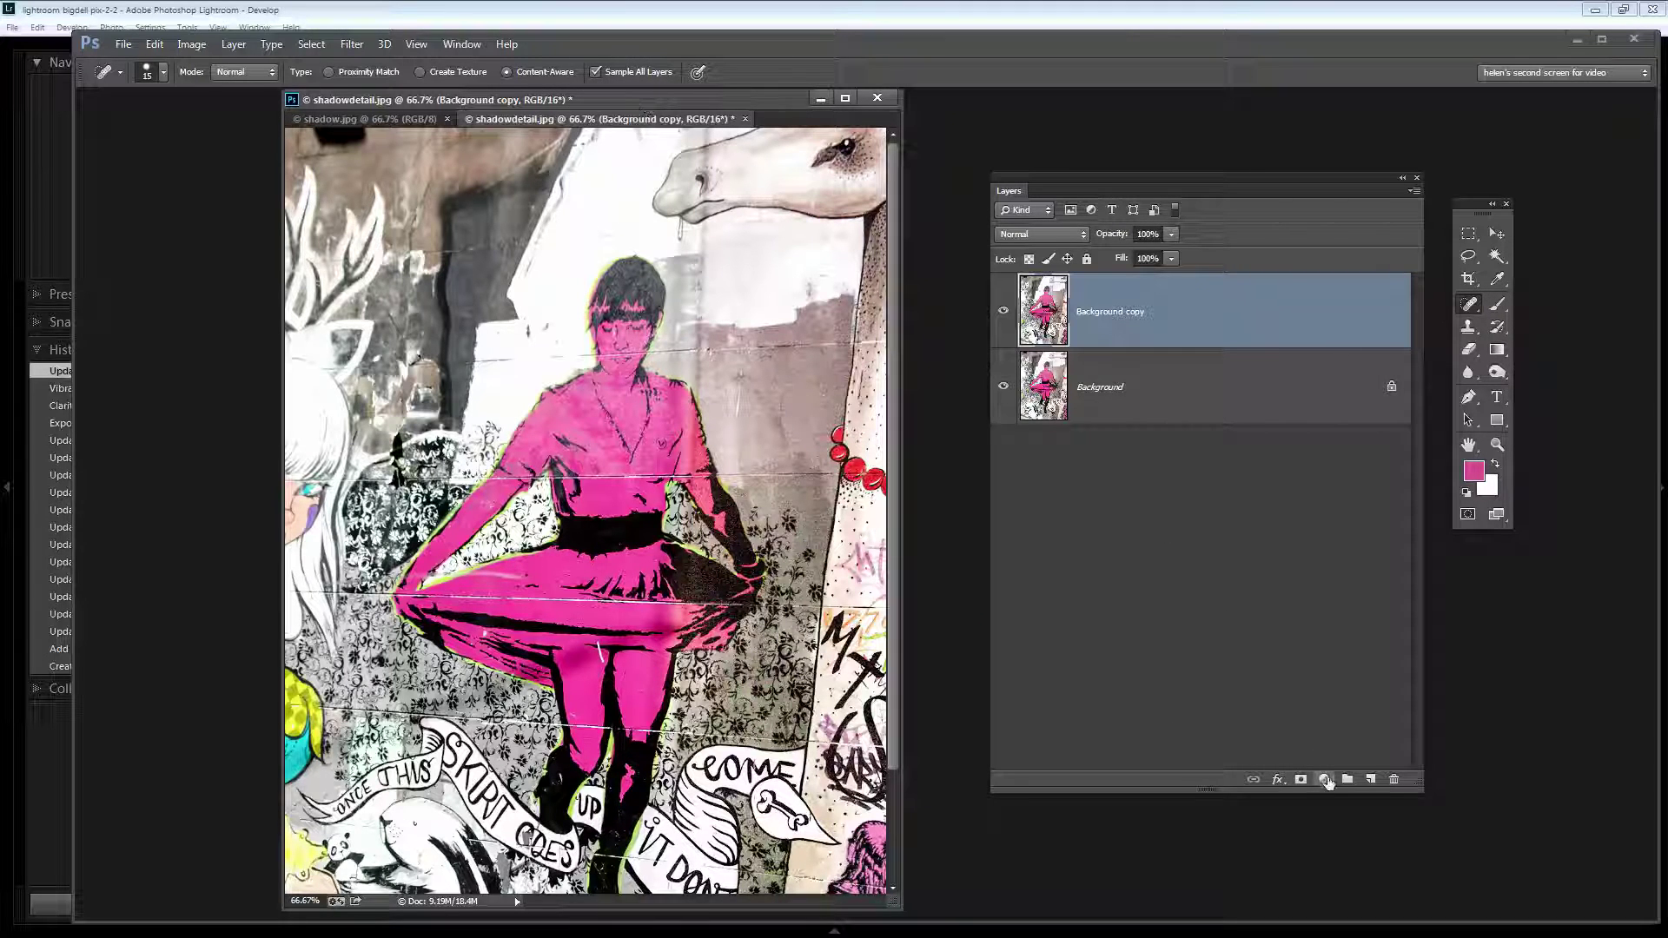
{"action": "left_click", "coordinate": [1370, 779]}
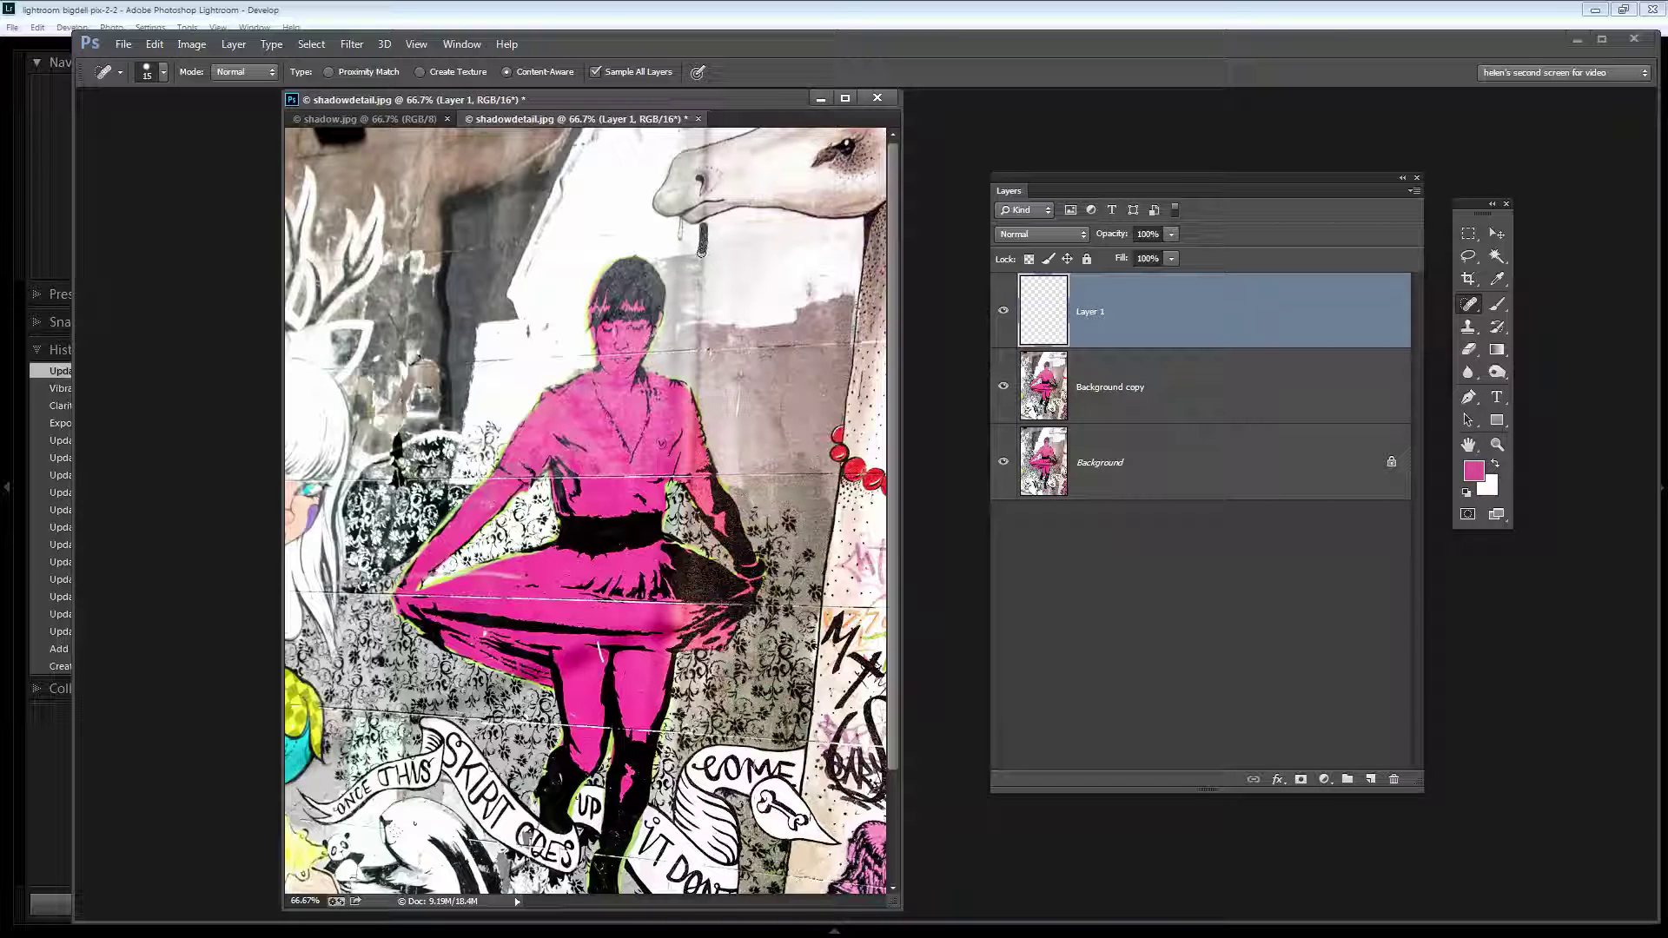
- Heal the seams below the horse's mouth, on its nose, under the nostril and down the wall
{"action": "mouse_move", "coordinate": [701, 251]}
{"action": "left_mouse_down"}
{"action": "mouse_move", "coordinate": [695, 318]}
{"action": "mouse_move", "coordinate": [703, 278]}
{"action": "left_mouse_up"}
{"action": "left_click_drag", "start_coordinate": [706, 131], "coordinate": [708, 140]}
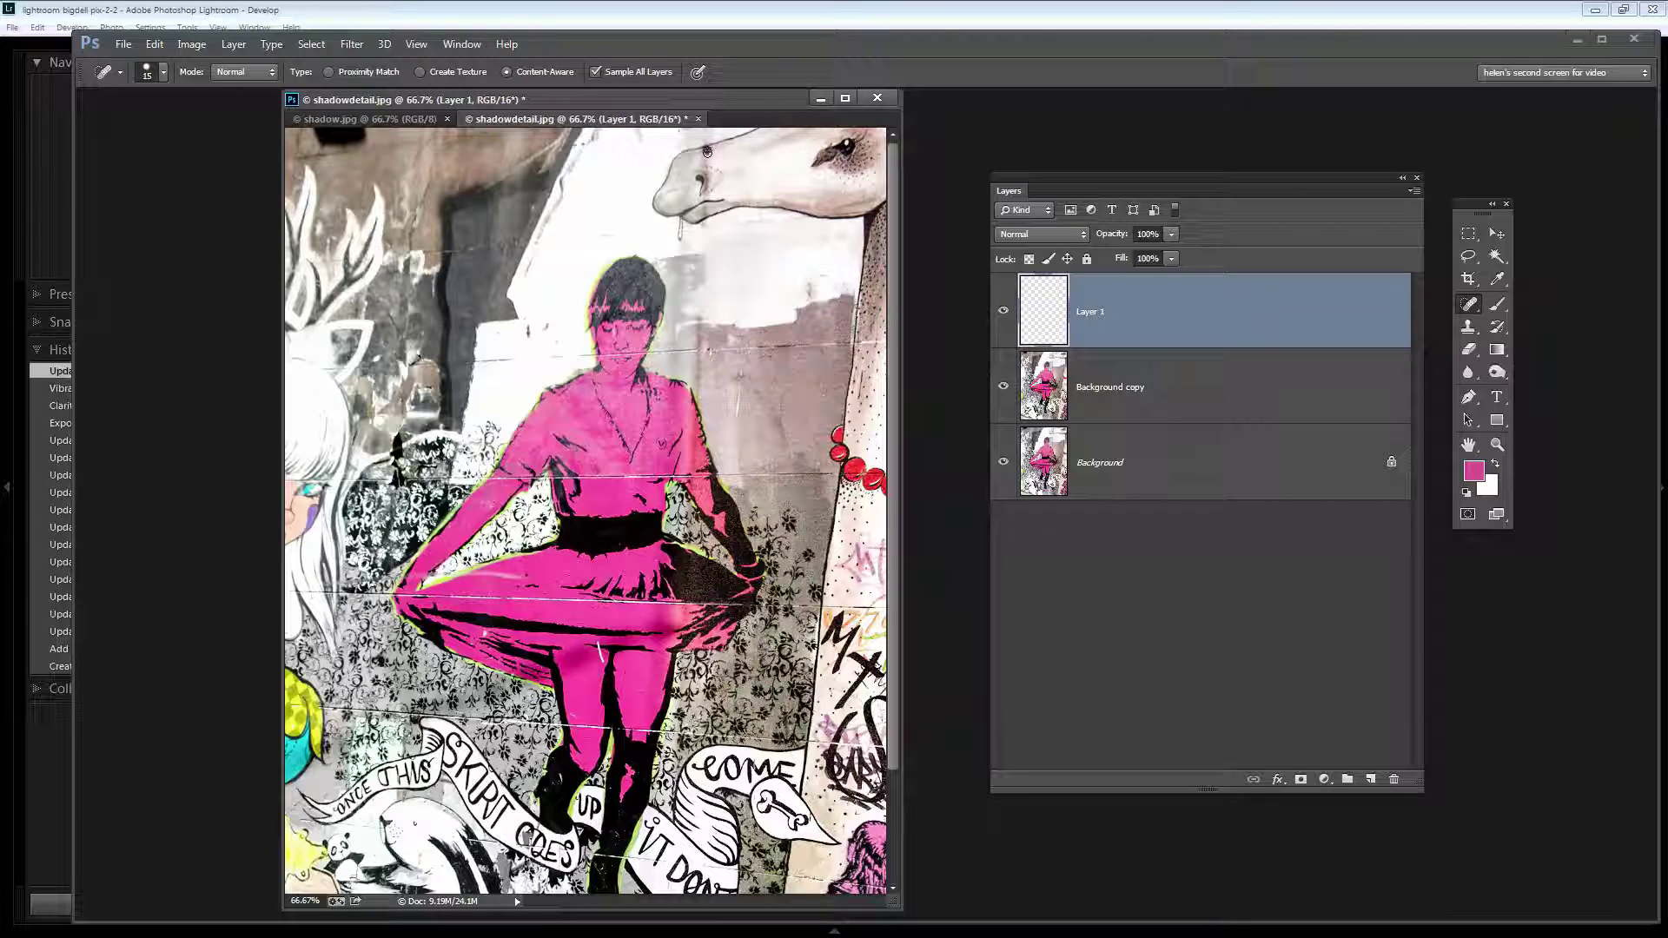
{"action": "left_click_drag", "start_coordinate": [706, 155], "coordinate": [711, 161]}
{"action": "left_click_drag", "start_coordinate": [704, 210], "coordinate": [704, 211]}
{"action": "left_click_drag", "start_coordinate": [702, 323], "coordinate": [701, 388]}
{"action": "scroll", "coordinate": [893, 625], "scroll_direction": "down", "scroll_amount": 3}
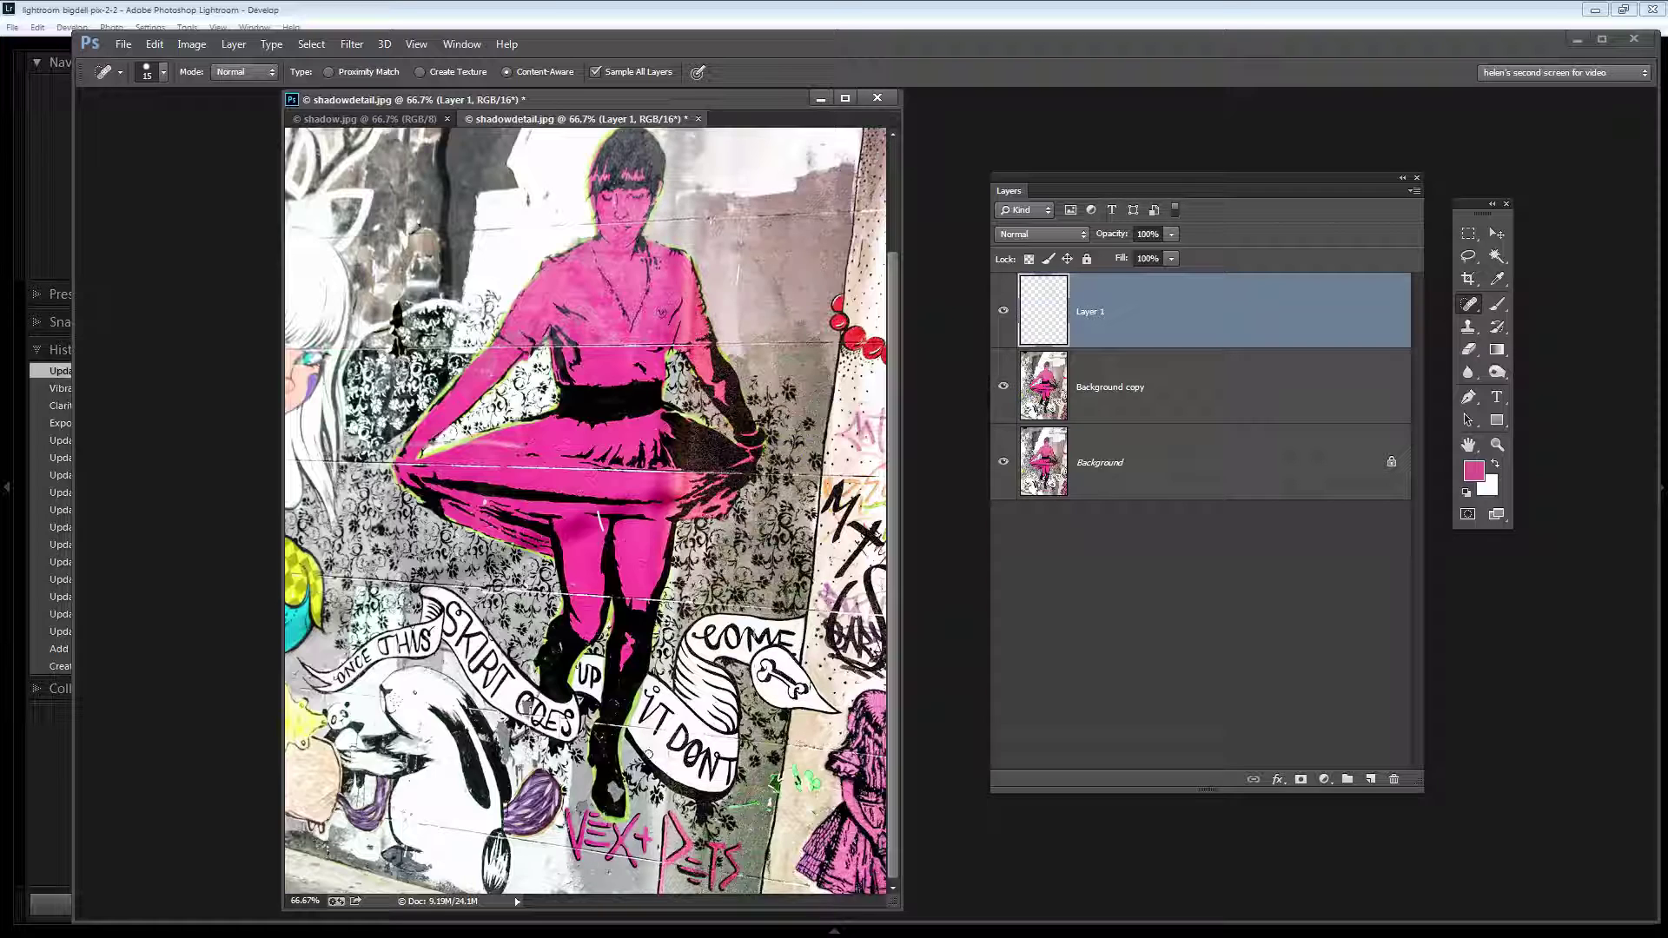
- Clone over the IT DONT banner seam, sampling Current & Below from a fresh source point
{"action": "left_click", "coordinate": [1469, 327]}
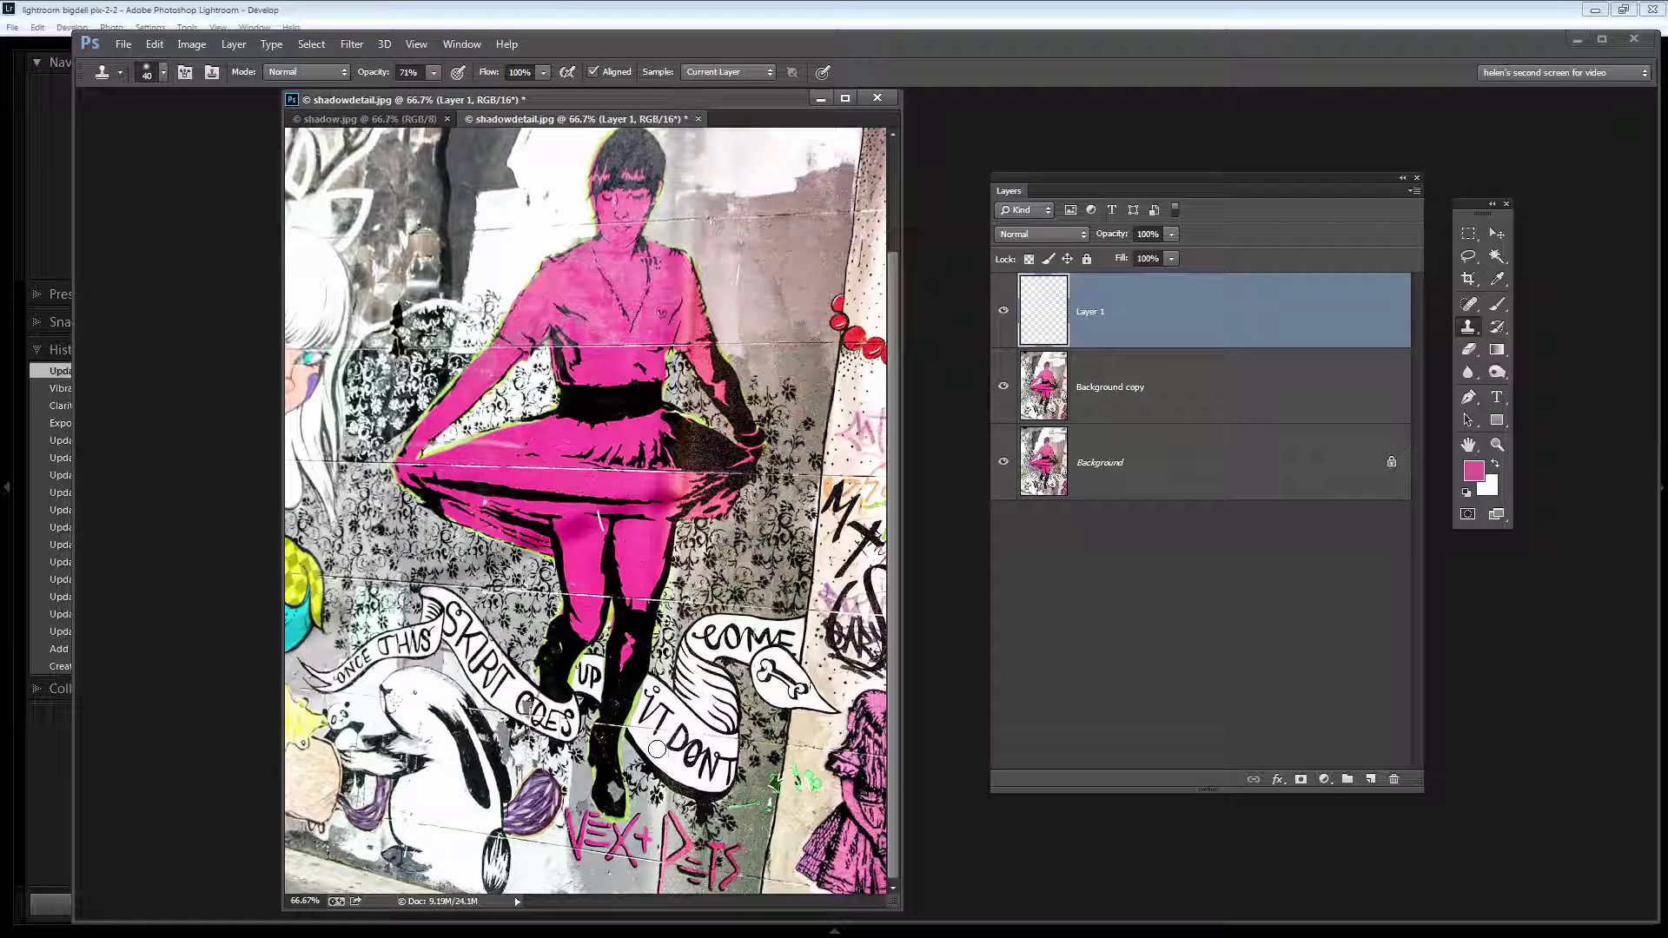
{"action": "left_click", "coordinate": [657, 749], "text": "alt"}
{"action": "left_click_drag", "start_coordinate": [668, 761], "coordinate": [666, 760]}
{"action": "left_click", "coordinate": [705, 73]}
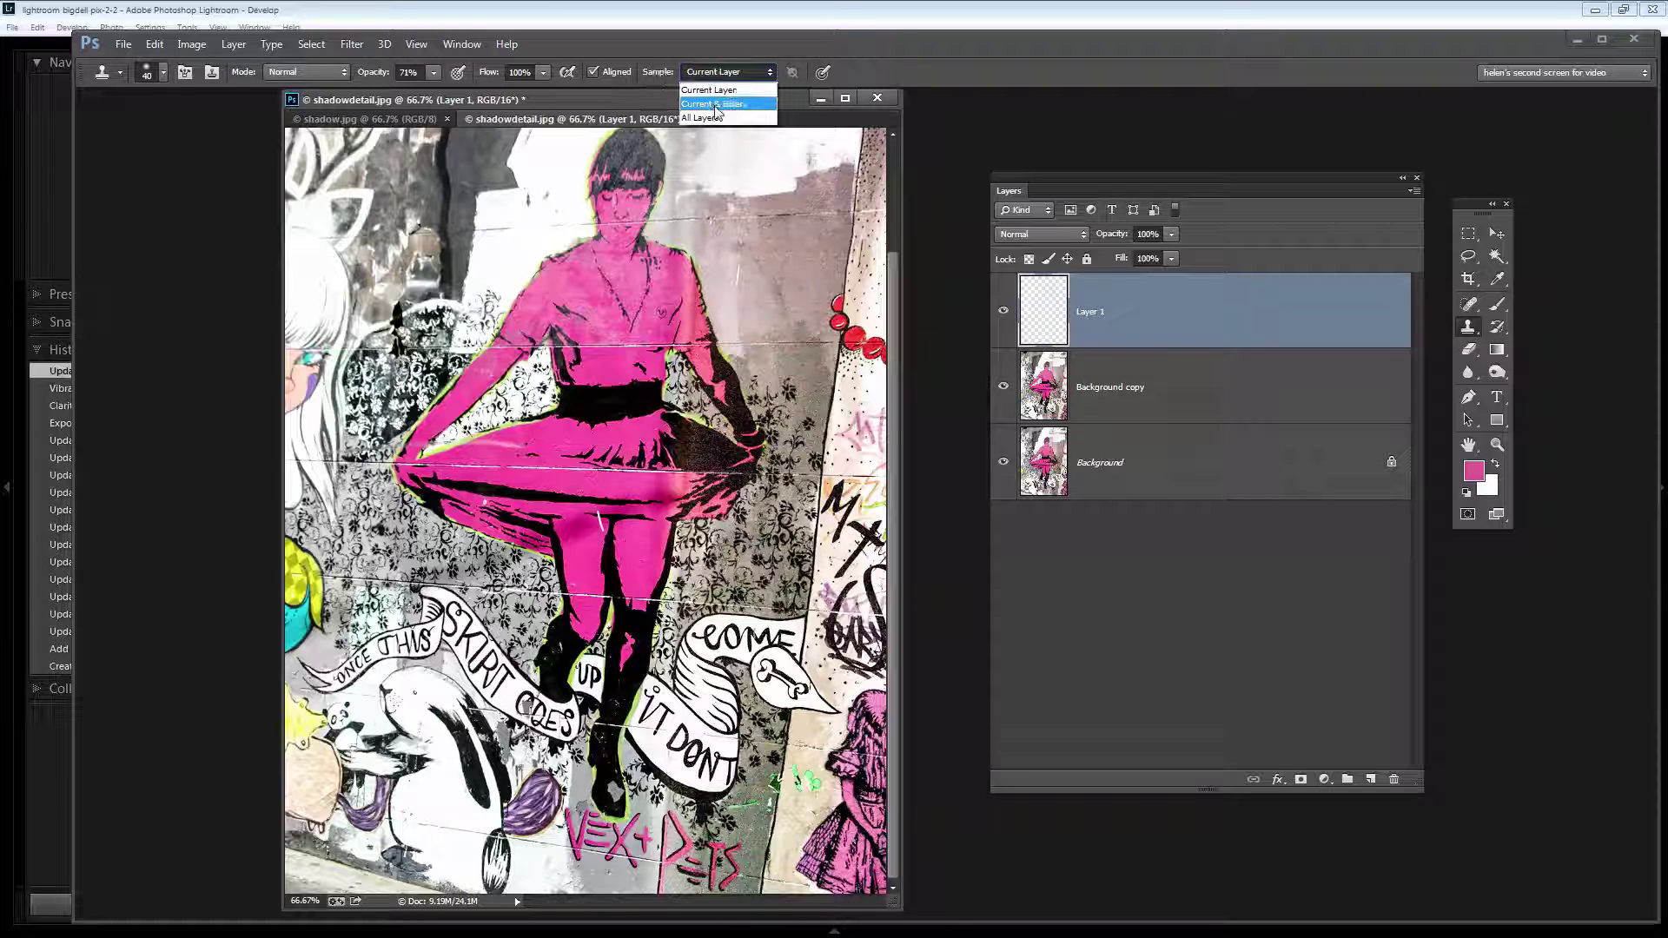
{"action": "left_click", "coordinate": [715, 104]}
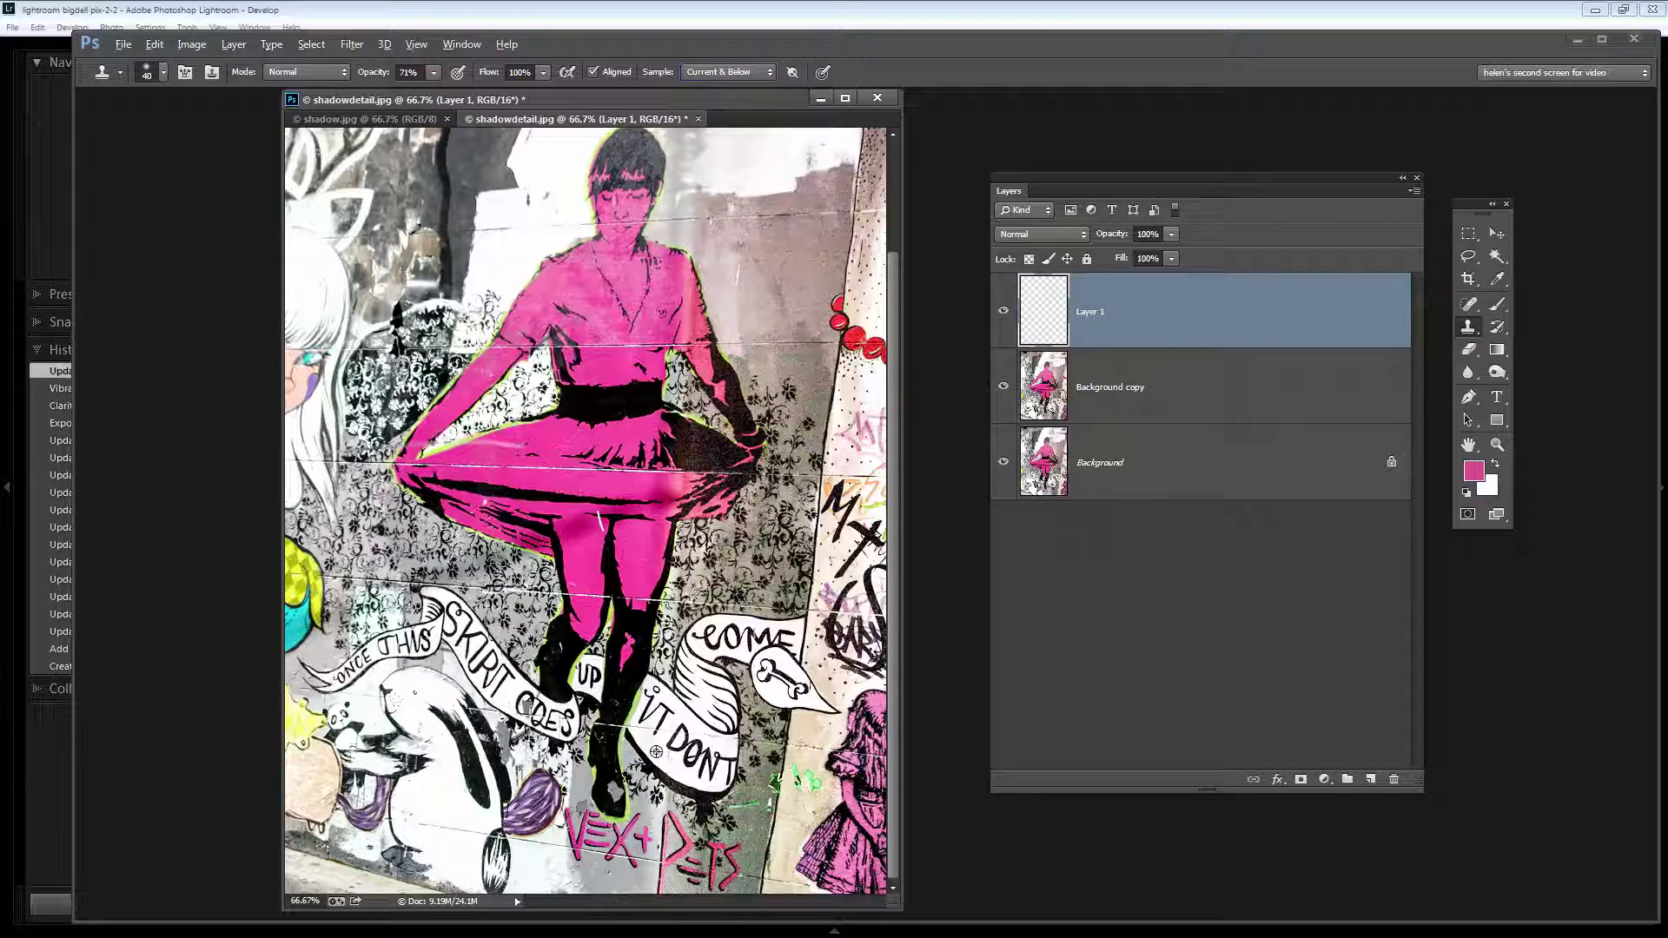
{"action": "left_click", "coordinate": [656, 752], "text": "alt"}
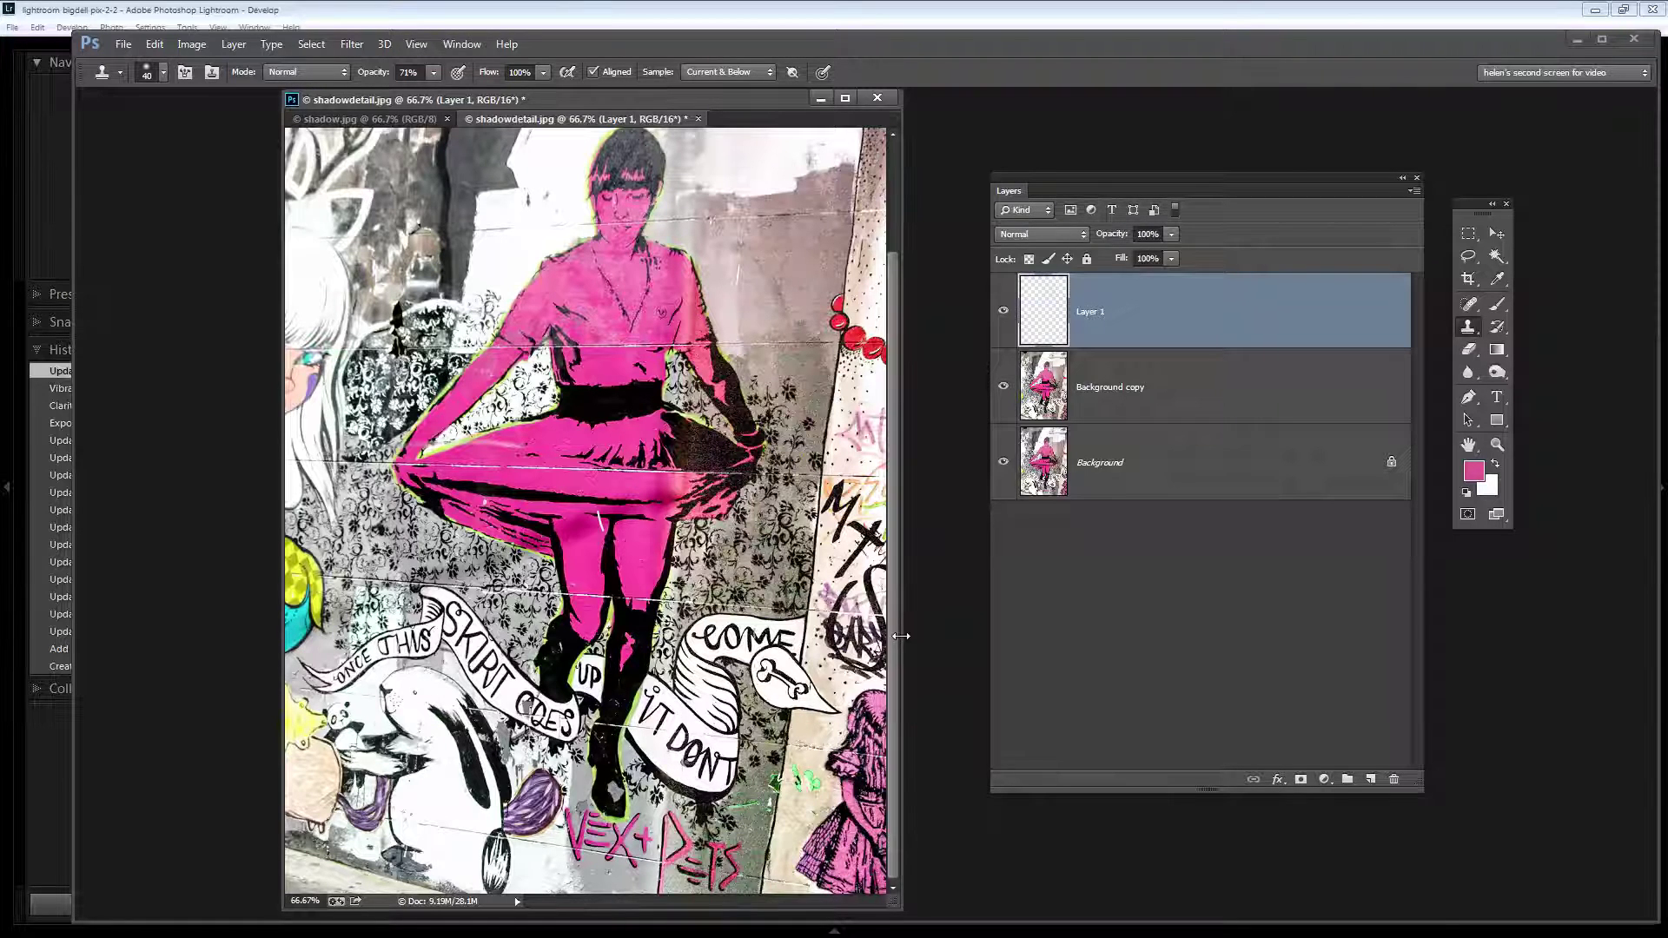
- Shrink the clone brush to 20, then pick the Eyedropper sampling a 5 by 5 Average of All Layers
{"action": "scroll", "coordinate": [901, 642], "scroll_direction": "up", "scroll_amount": 3}
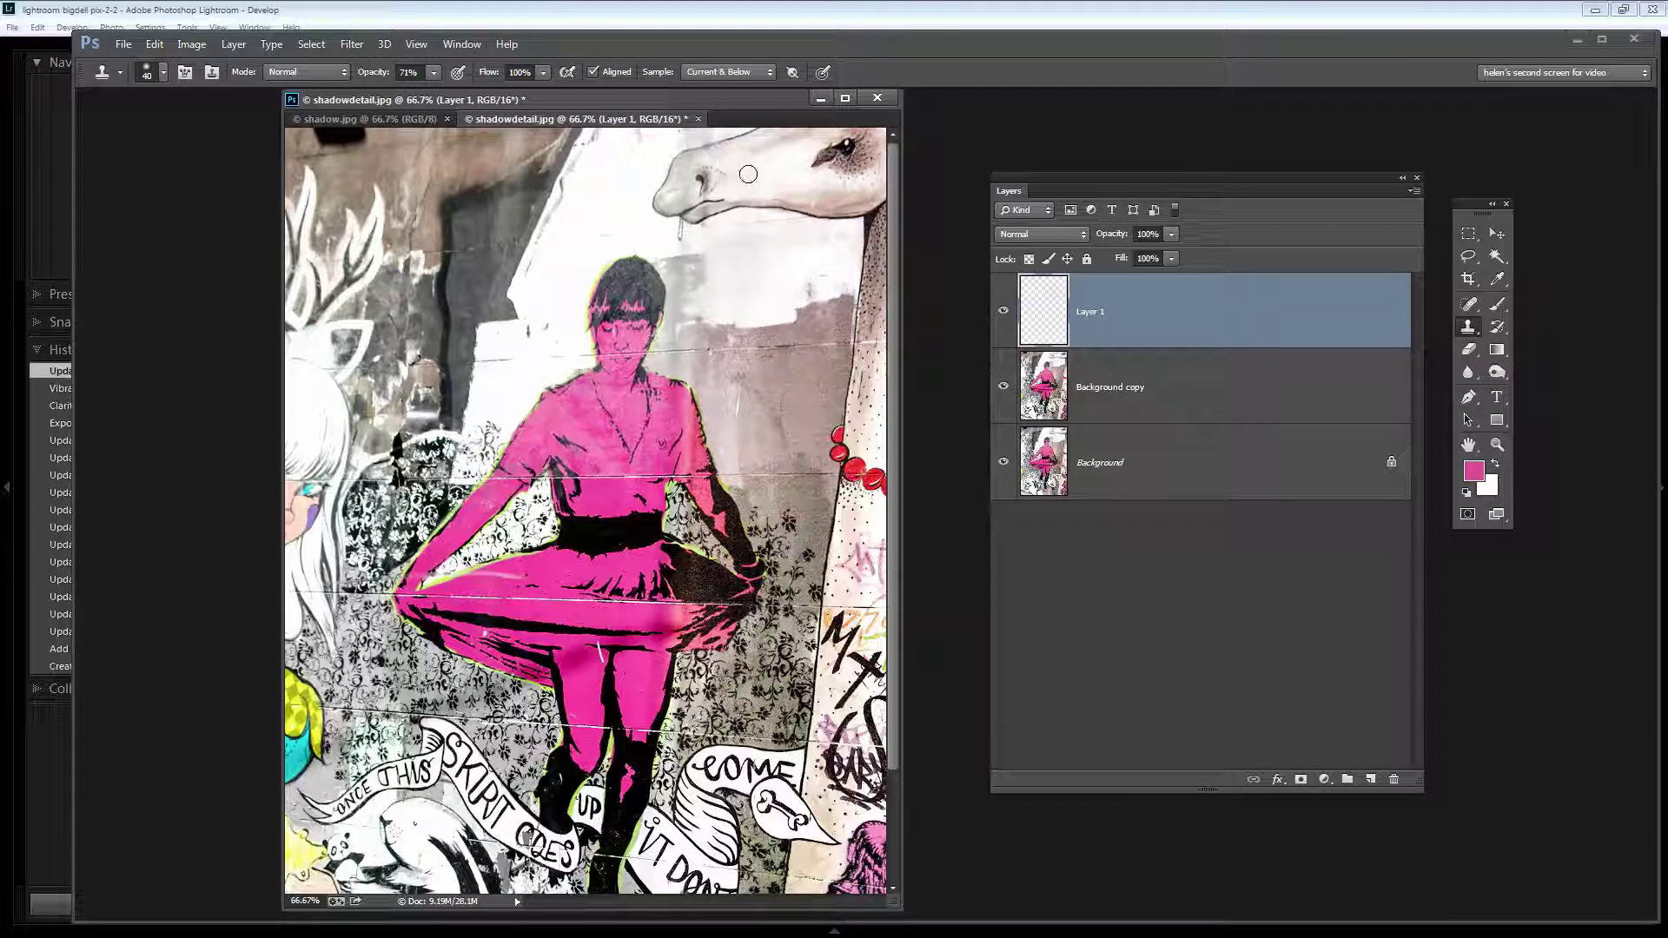
{"action": "key", "text": "bracketleft"}
{"action": "key", "text": "alt"}
{"action": "key", "text": "bracketleft"}
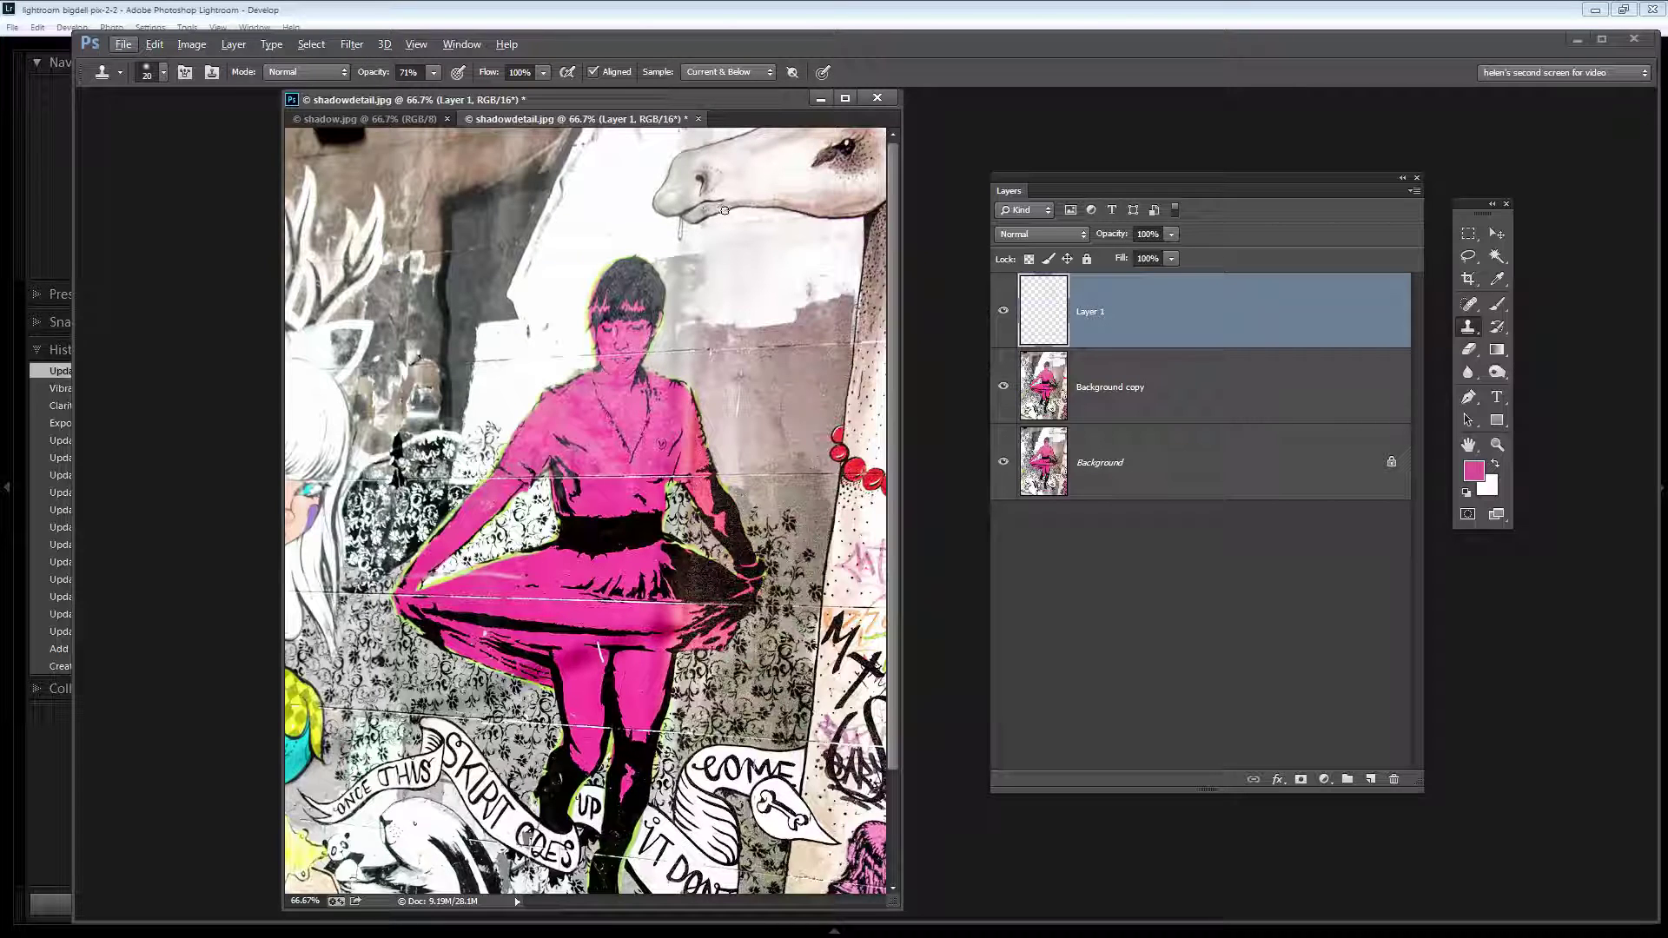
{"action": "left_click", "coordinate": [724, 210], "text": "alt"}
{"action": "left_click", "coordinate": [1496, 278]}
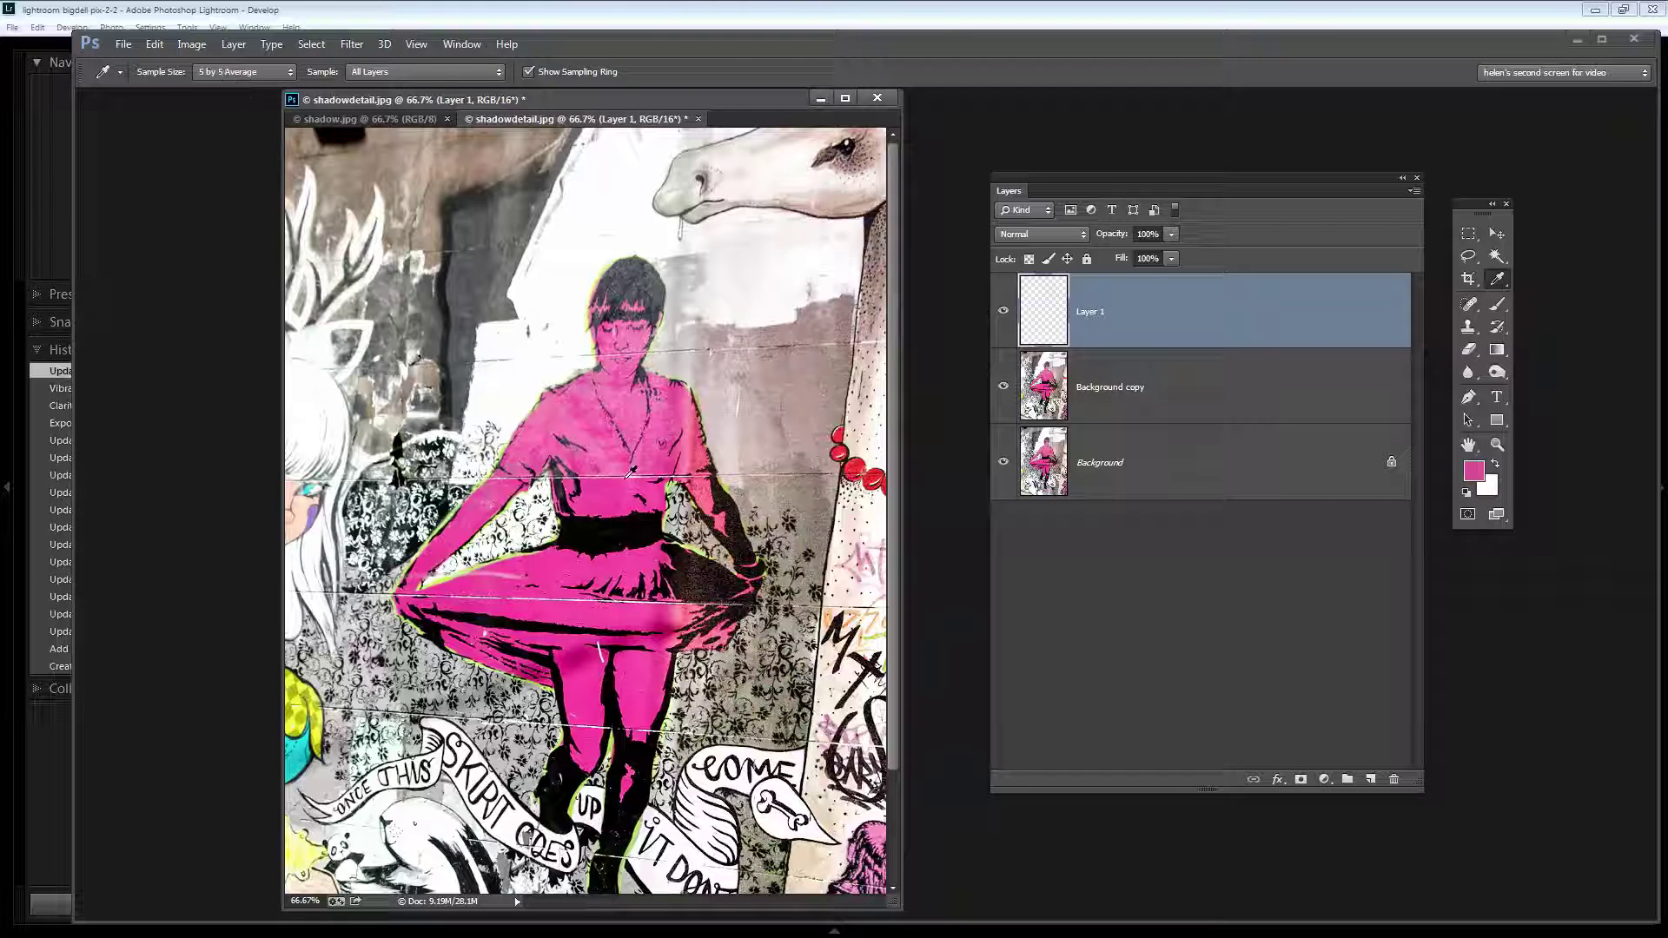
- Sample the dress pink and paint it on new Layer 2 at 32% hardness over the shirt and skirt edge
{"action": "left_click", "coordinate": [616, 482]}
{"action": "left_click", "coordinate": [1368, 780]}
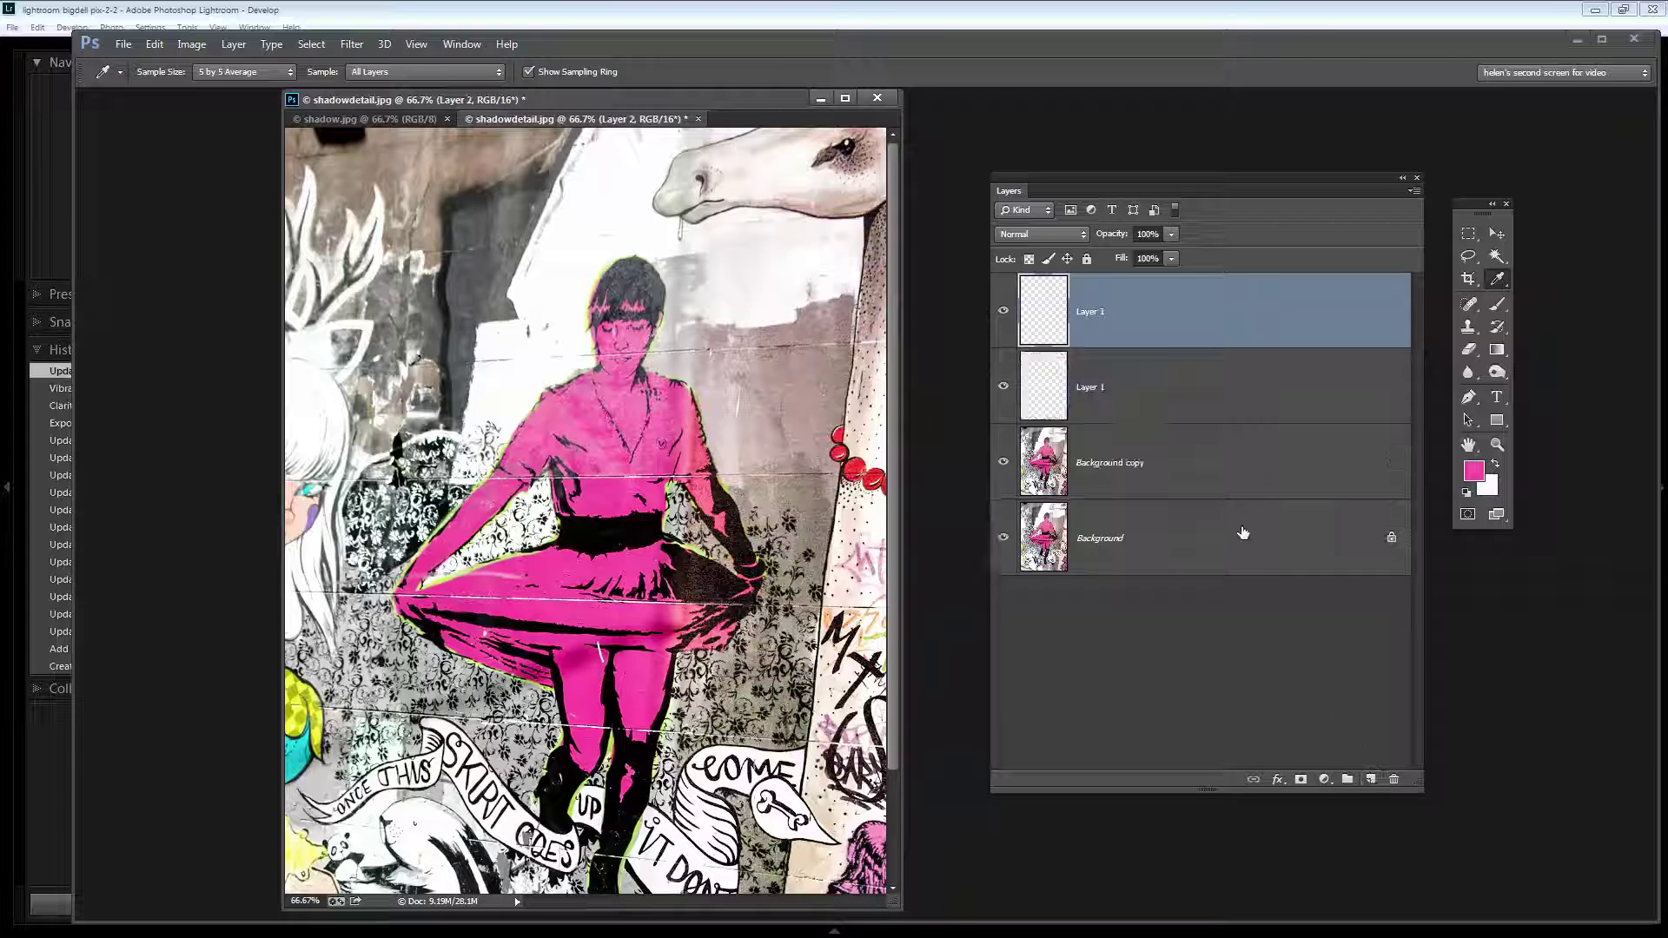
{"action": "left_click", "coordinate": [1497, 304]}
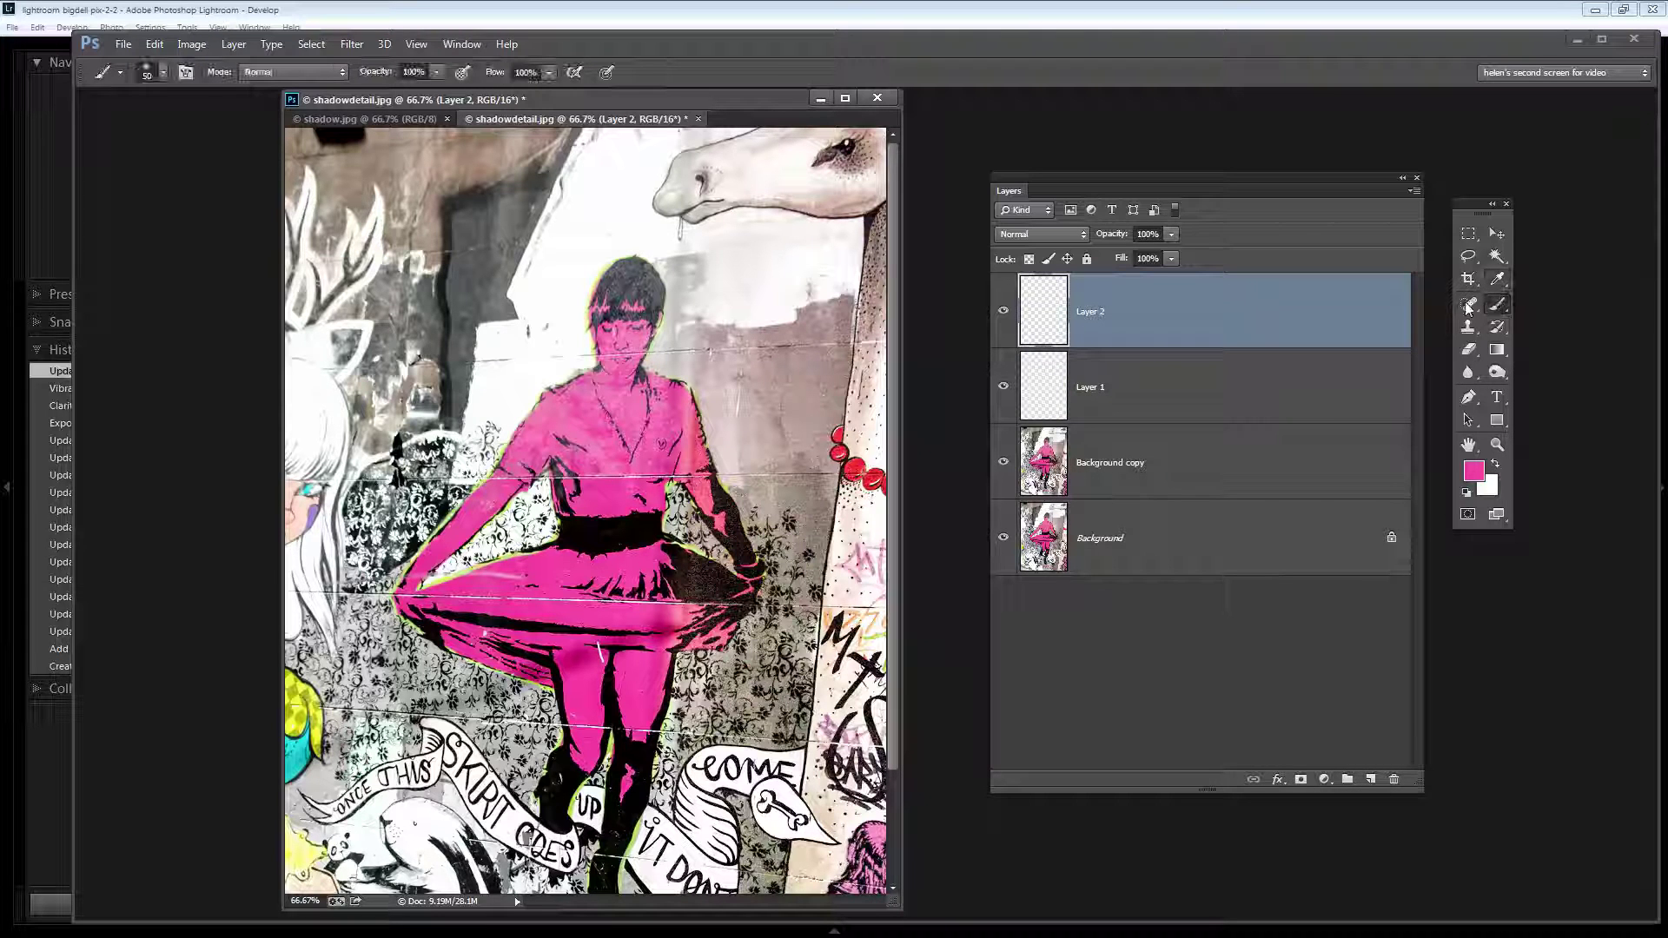
{"action": "left_click", "coordinate": [161, 75]}
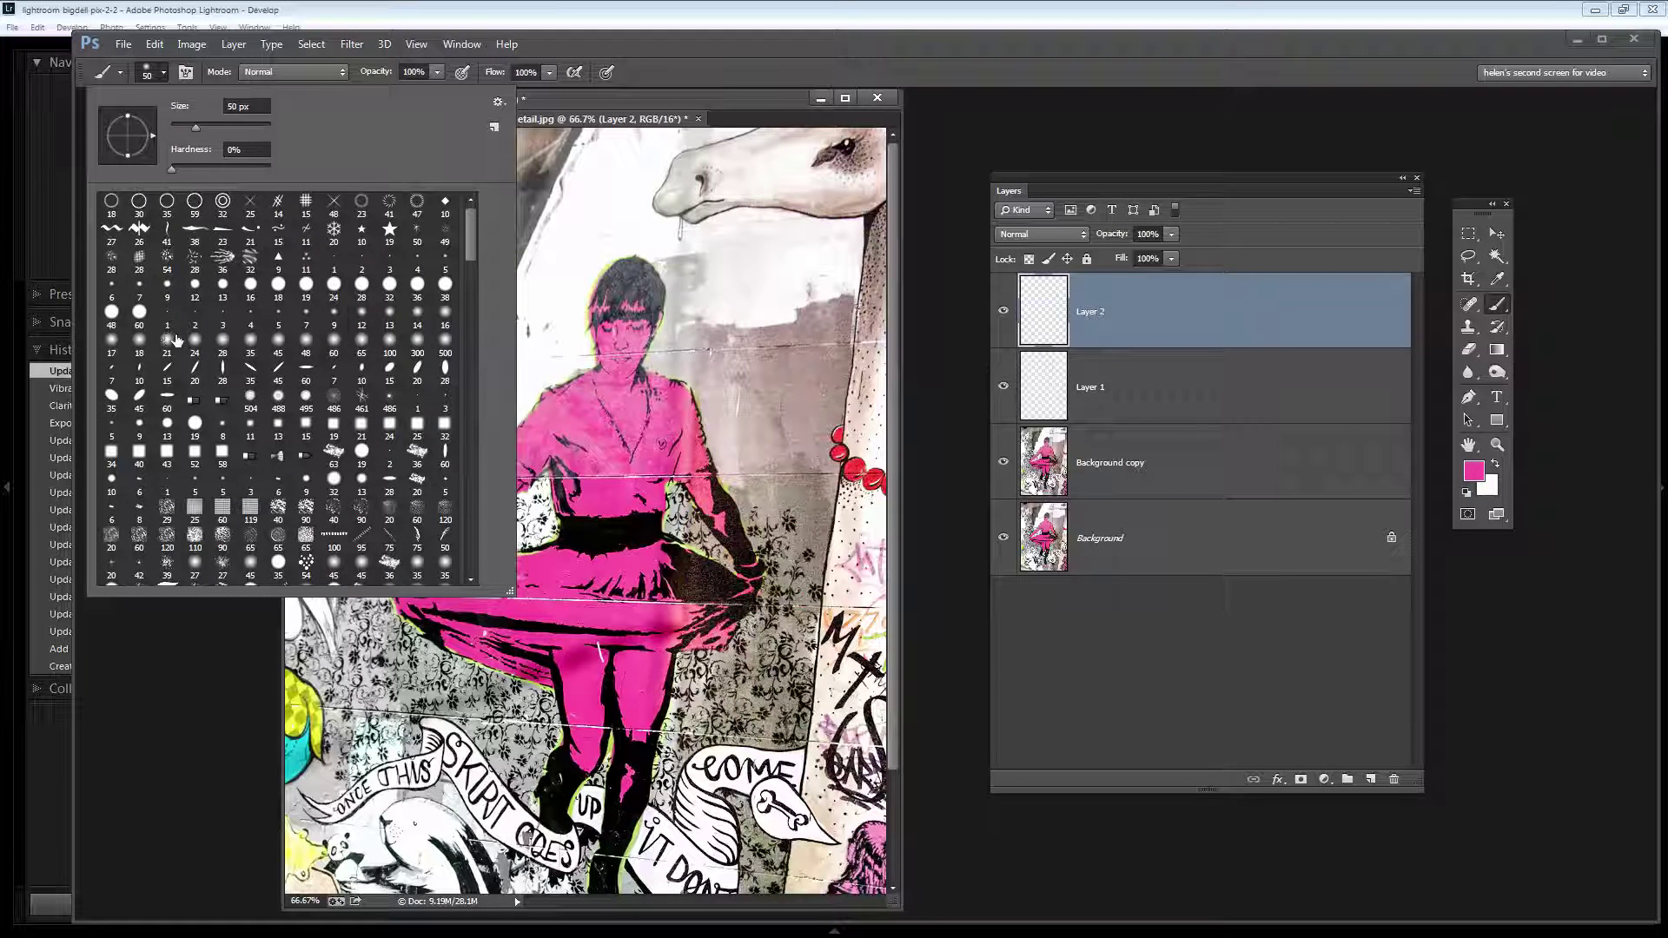
{"action": "left_click_drag", "start_coordinate": [175, 167], "coordinate": [202, 169]}
{"action": "left_click", "coordinate": [680, 99]}
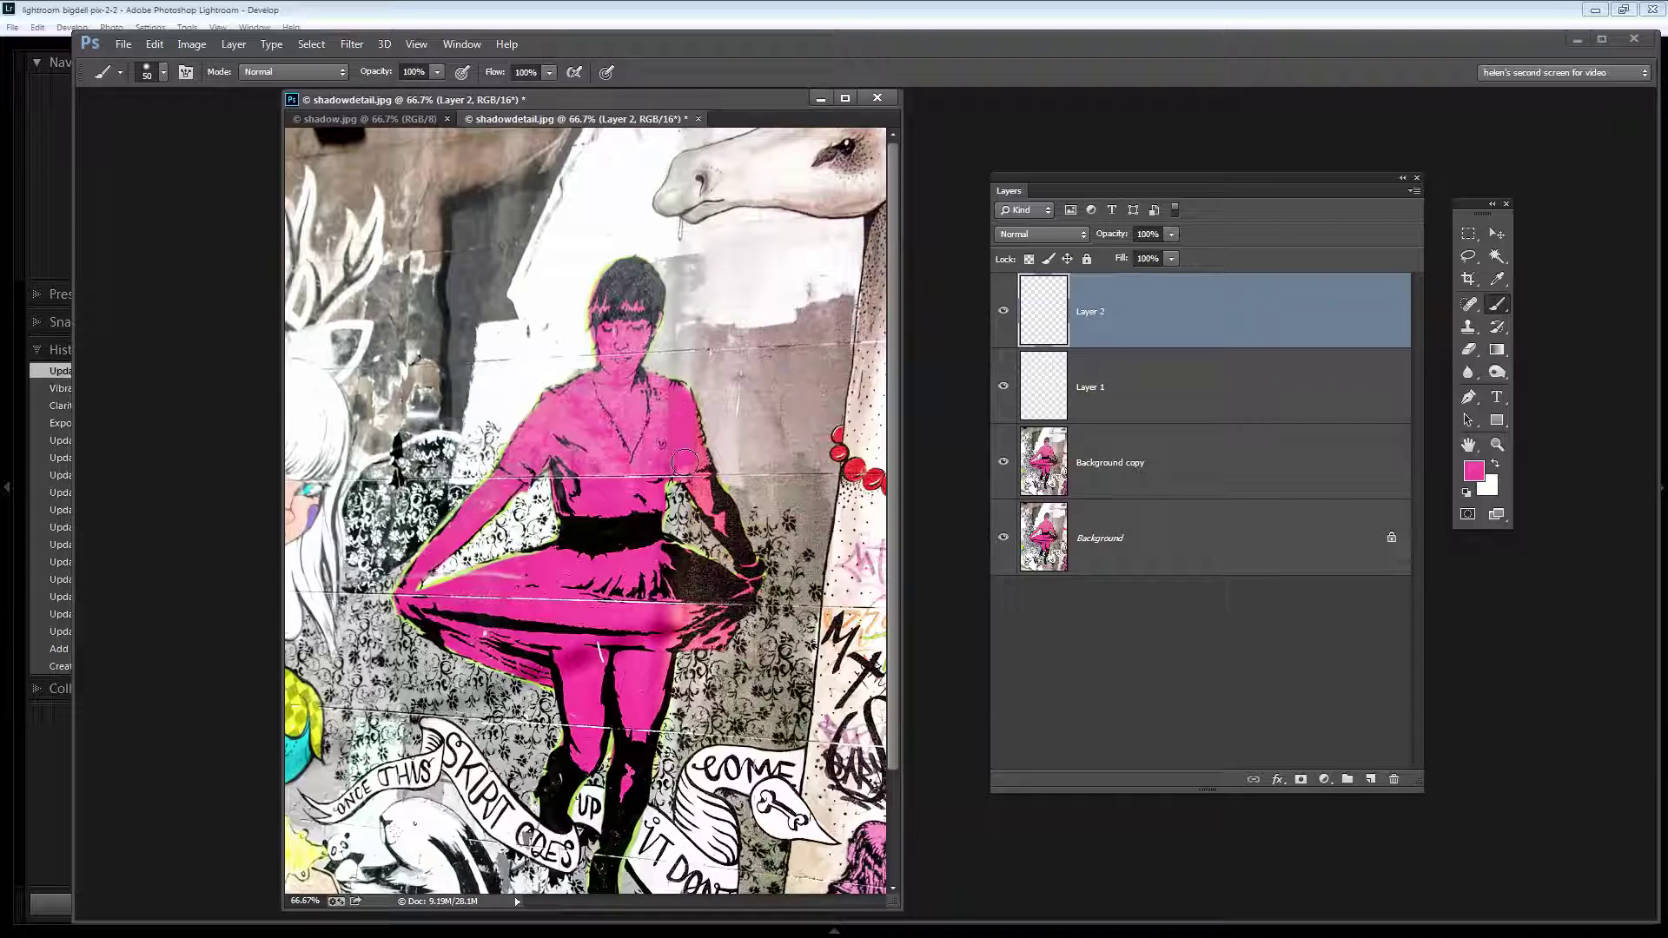
{"action": "mouse_move", "coordinate": [682, 458]}
{"action": "left_mouse_down"}
{"action": "mouse_move", "coordinate": [691, 475]}
{"action": "mouse_move", "coordinate": [724, 521]}
{"action": "mouse_move", "coordinate": [711, 514]}
{"action": "mouse_move", "coordinate": [754, 535]}
{"action": "mouse_move", "coordinate": [723, 592]}
{"action": "mouse_move", "coordinate": [684, 601]}
{"action": "mouse_move", "coordinate": [677, 615]}
{"action": "mouse_move", "coordinate": [694, 611]}
{"action": "mouse_move", "coordinate": [653, 643]}
{"action": "mouse_move", "coordinate": [688, 632]}
{"action": "left_mouse_up"}
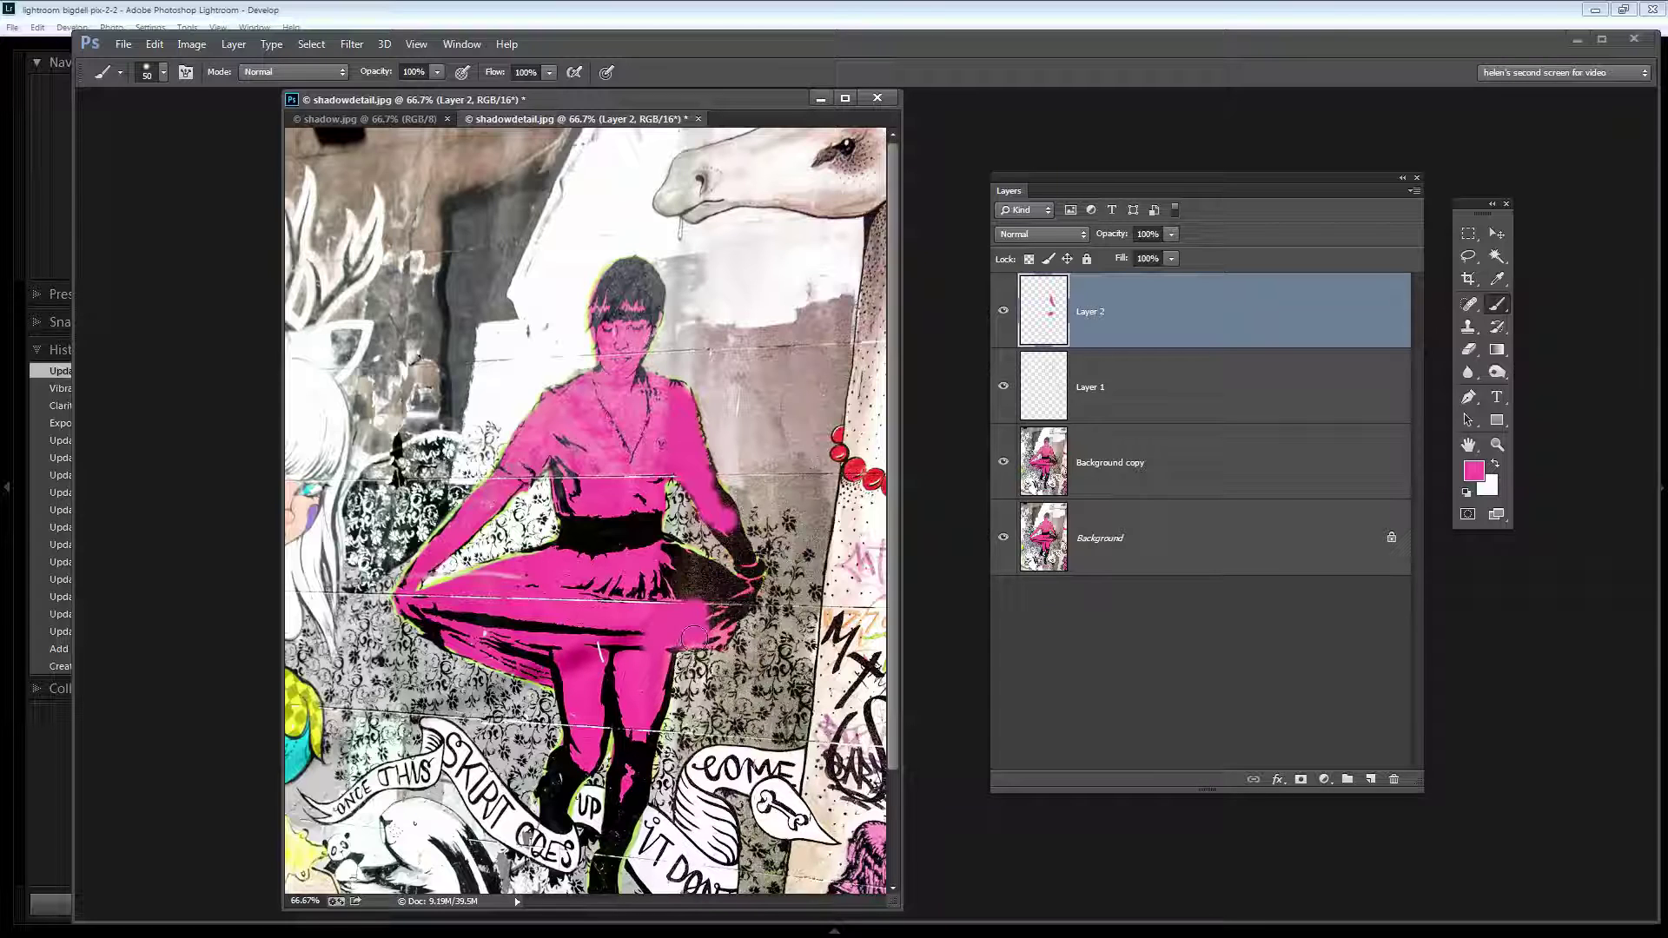
{"action": "mouse_move", "coordinate": [695, 641]}
{"action": "left_mouse_down"}
{"action": "mouse_move", "coordinate": [725, 616]}
{"action": "mouse_move", "coordinate": [719, 638]}
{"action": "mouse_move", "coordinate": [709, 623]}
{"action": "mouse_move", "coordinate": [721, 644]}
{"action": "mouse_move", "coordinate": [655, 635]}
{"action": "left_mouse_up"}
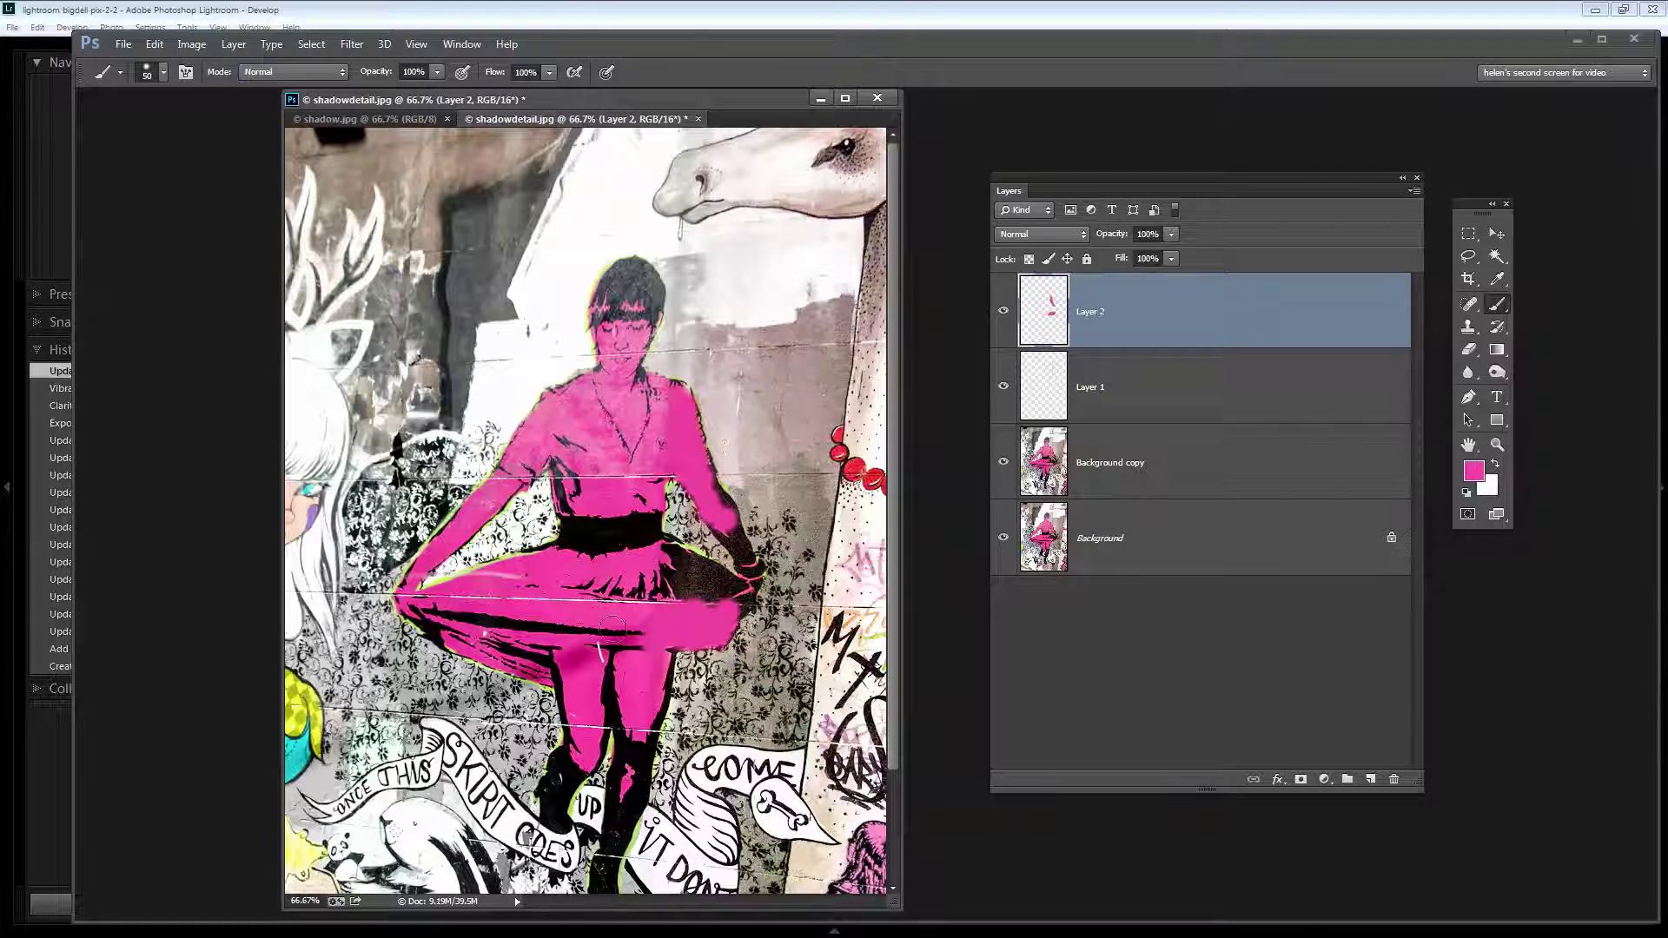
- Set Layer 2's pink paint to Darken blend mode at about 70% opacity
{"action": "left_click", "coordinate": [1061, 231]}
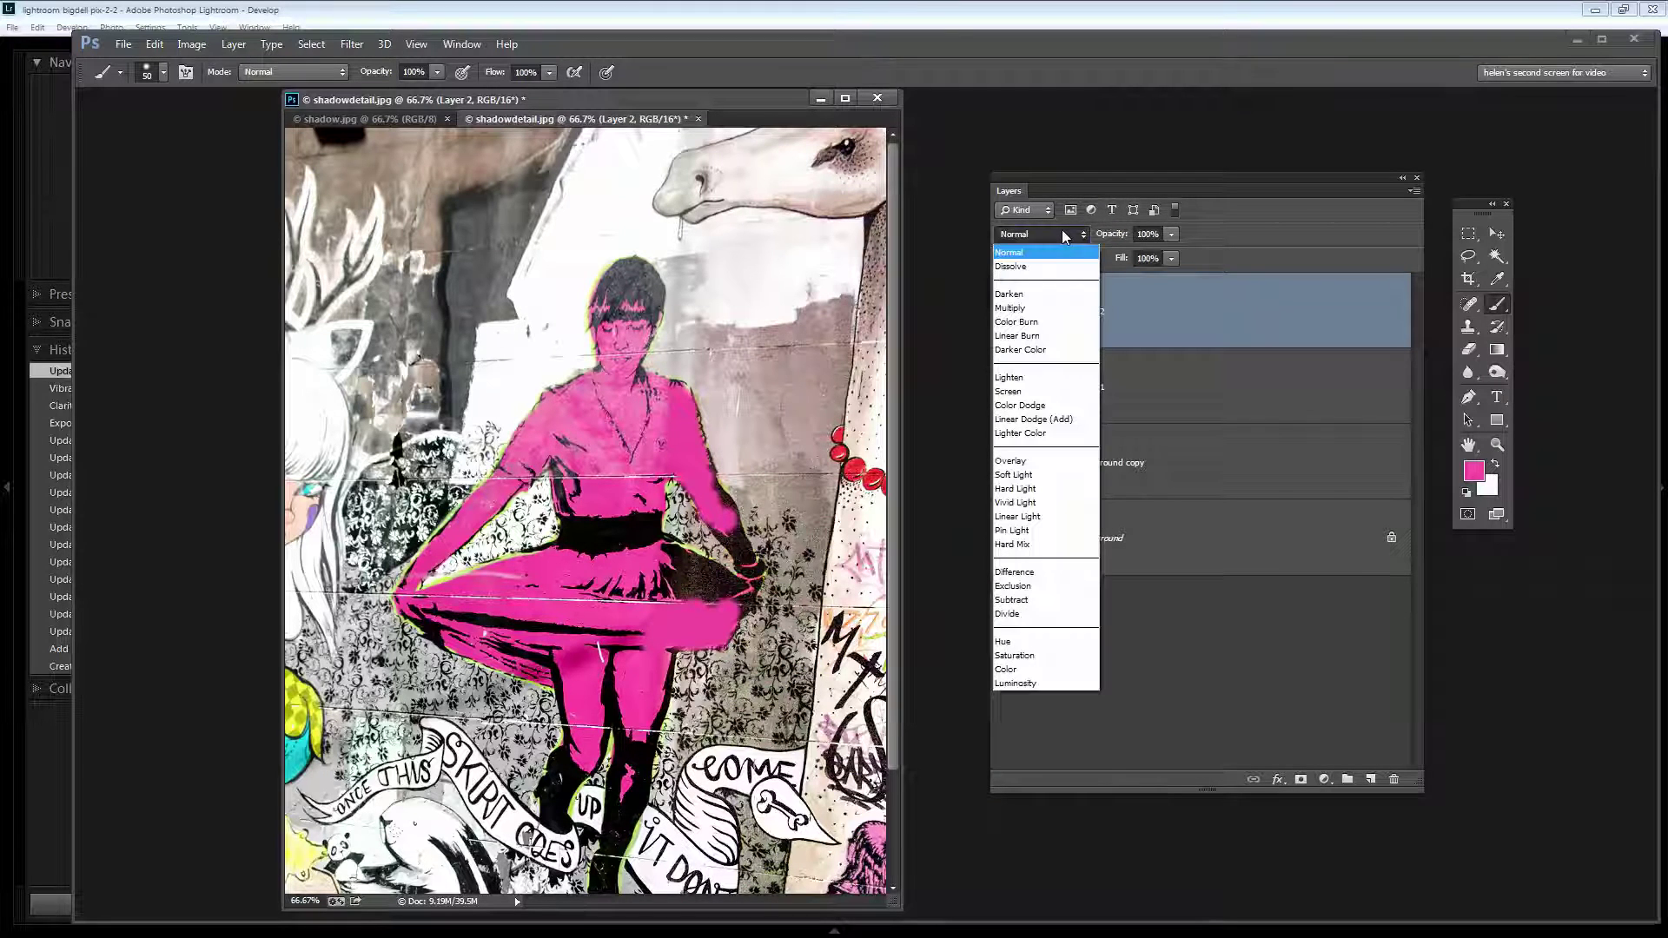
{"action": "left_click", "coordinate": [1008, 295]}
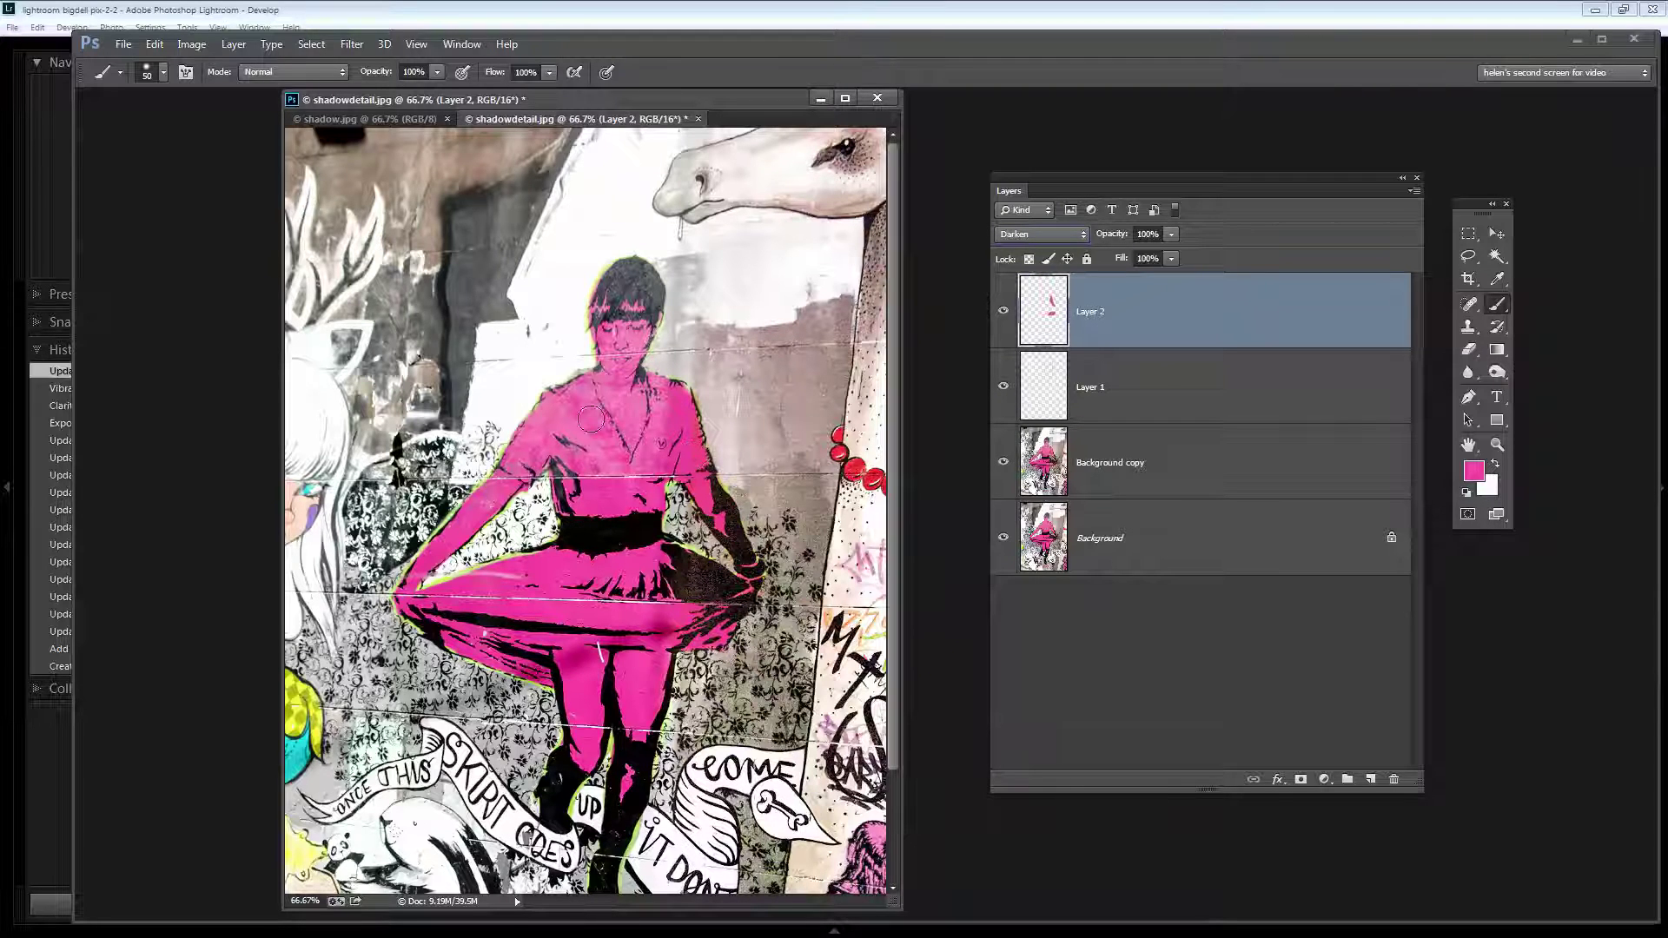
{"action": "mouse_move", "coordinate": [1112, 234]}
{"action": "left_mouse_down"}
{"action": "mouse_move", "coordinate": [1077, 234]}
{"action": "mouse_move", "coordinate": [1134, 242]}
{"action": "mouse_move", "coordinate": [1096, 240]}
{"action": "left_mouse_up"}
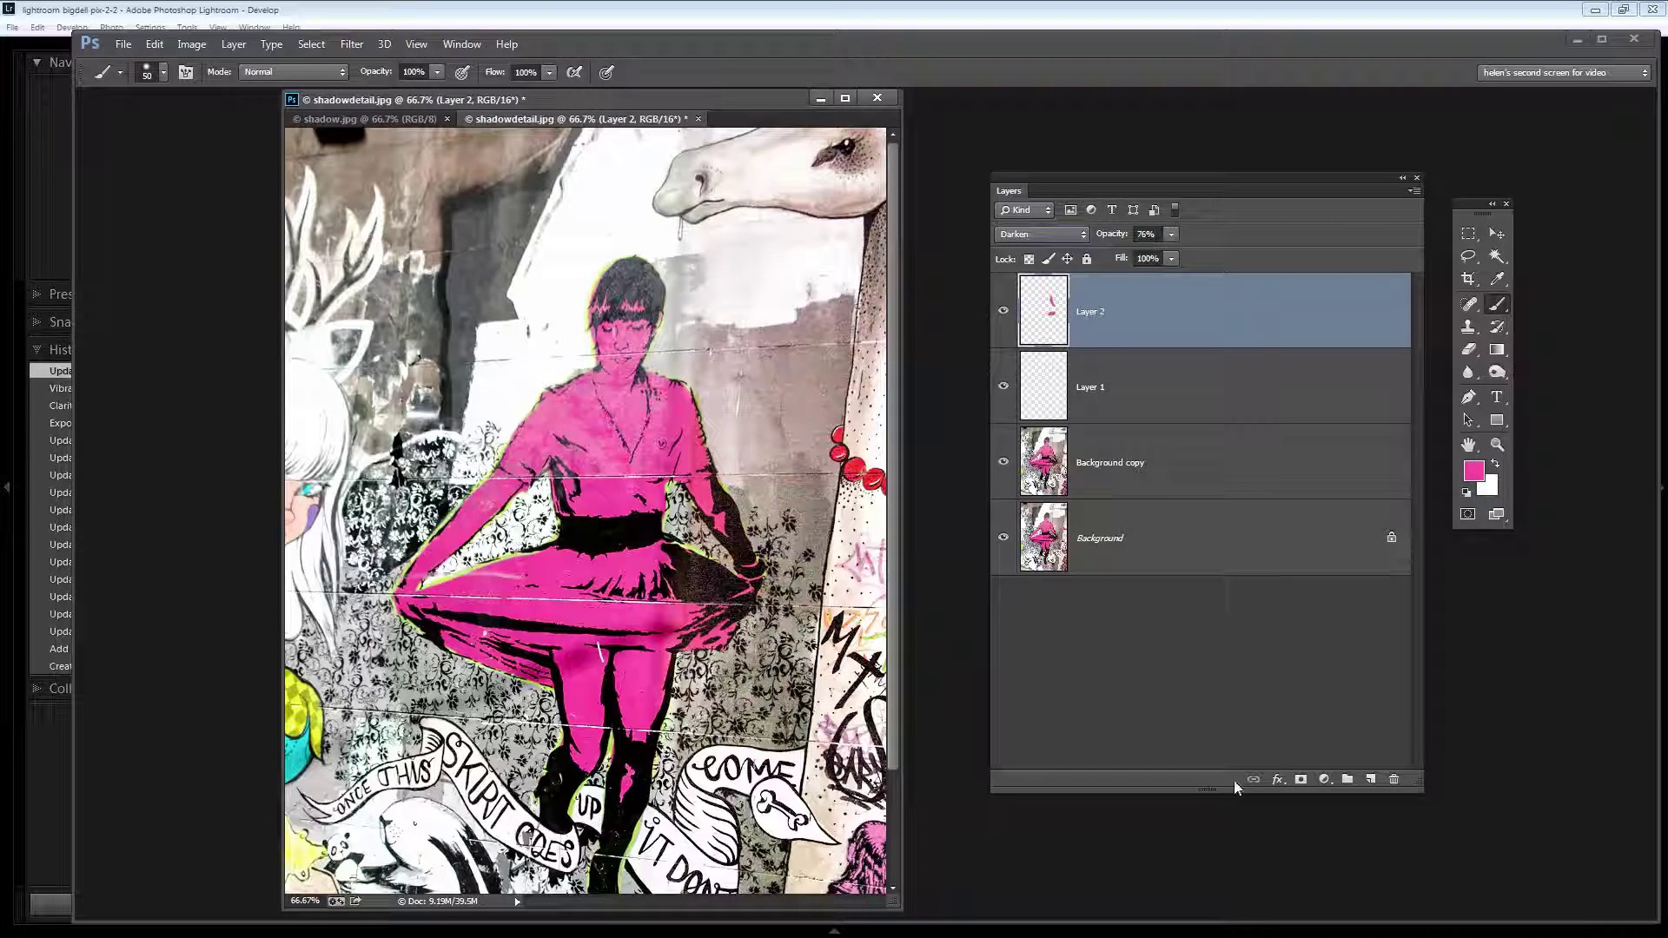
- On a new empty layer, spot-heal the seams on the figure's sleeve and the blouse near the collar
{"action": "left_click", "coordinate": [1371, 779]}
{"action": "left_click", "coordinate": [1467, 304]}
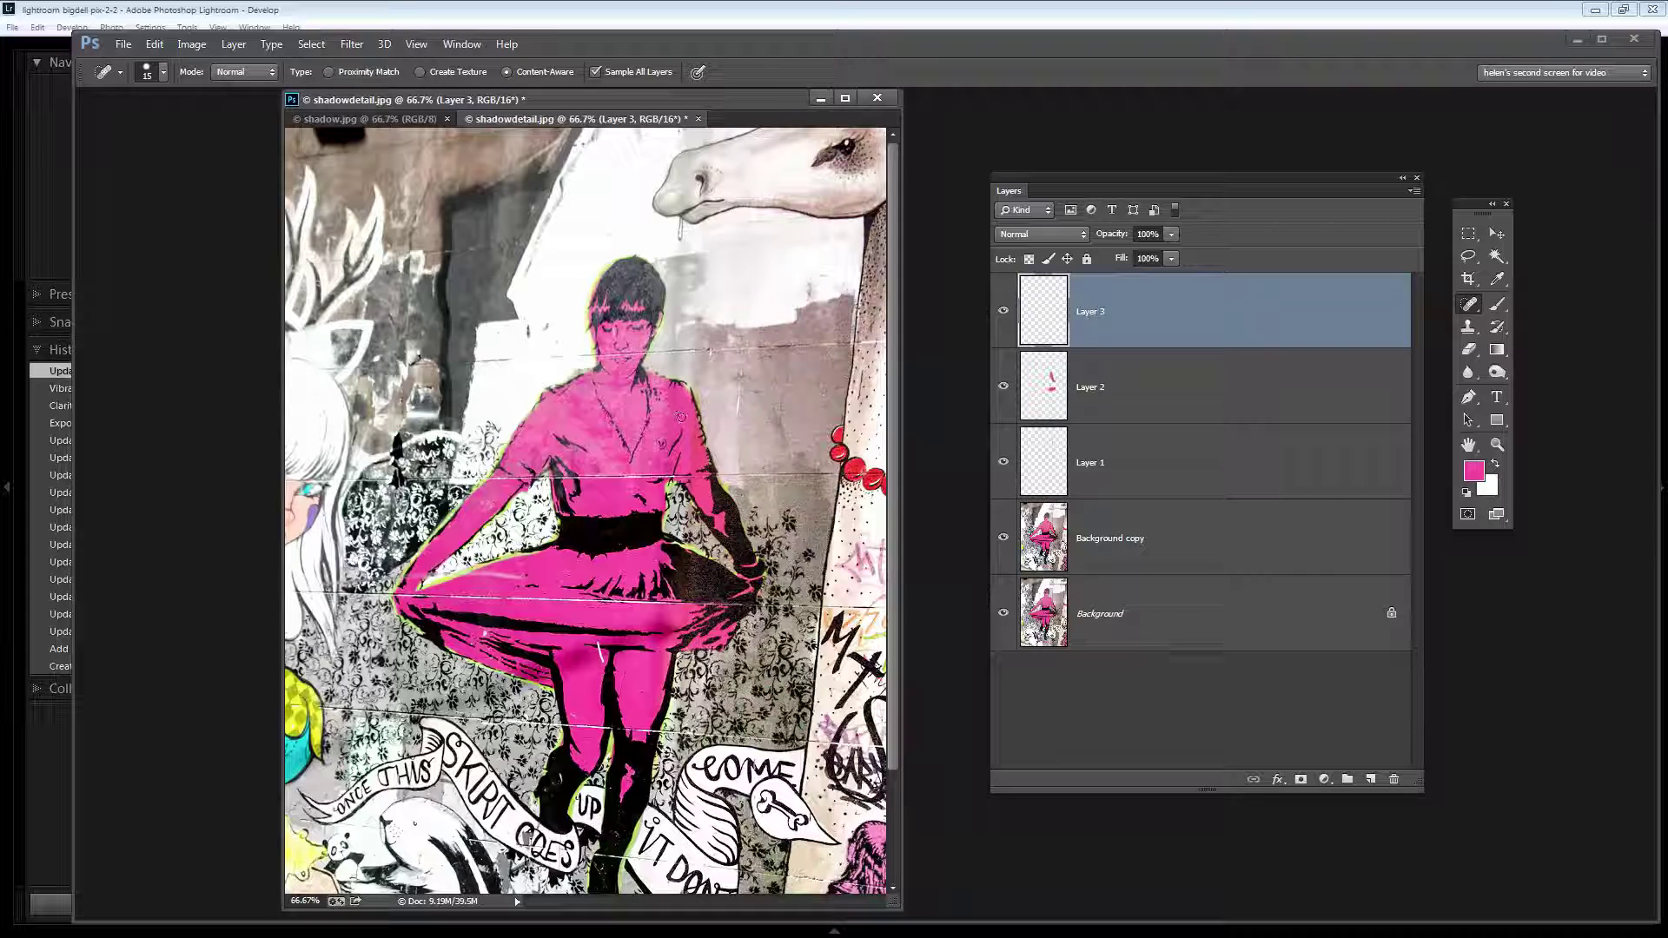
{"action": "left_click_drag", "start_coordinate": [693, 423], "coordinate": [693, 477]}
{"action": "mouse_move", "coordinate": [669, 402]}
{"action": "left_mouse_down"}
{"action": "mouse_move", "coordinate": [658, 437]}
{"action": "mouse_move", "coordinate": [674, 436]}
{"action": "left_mouse_up"}
- Stamp visible layers into Layer 4, convert it to a smart object, and open Camera Raw Filter
{"action": "key", "text": "ctrl+alt+shift+e"}
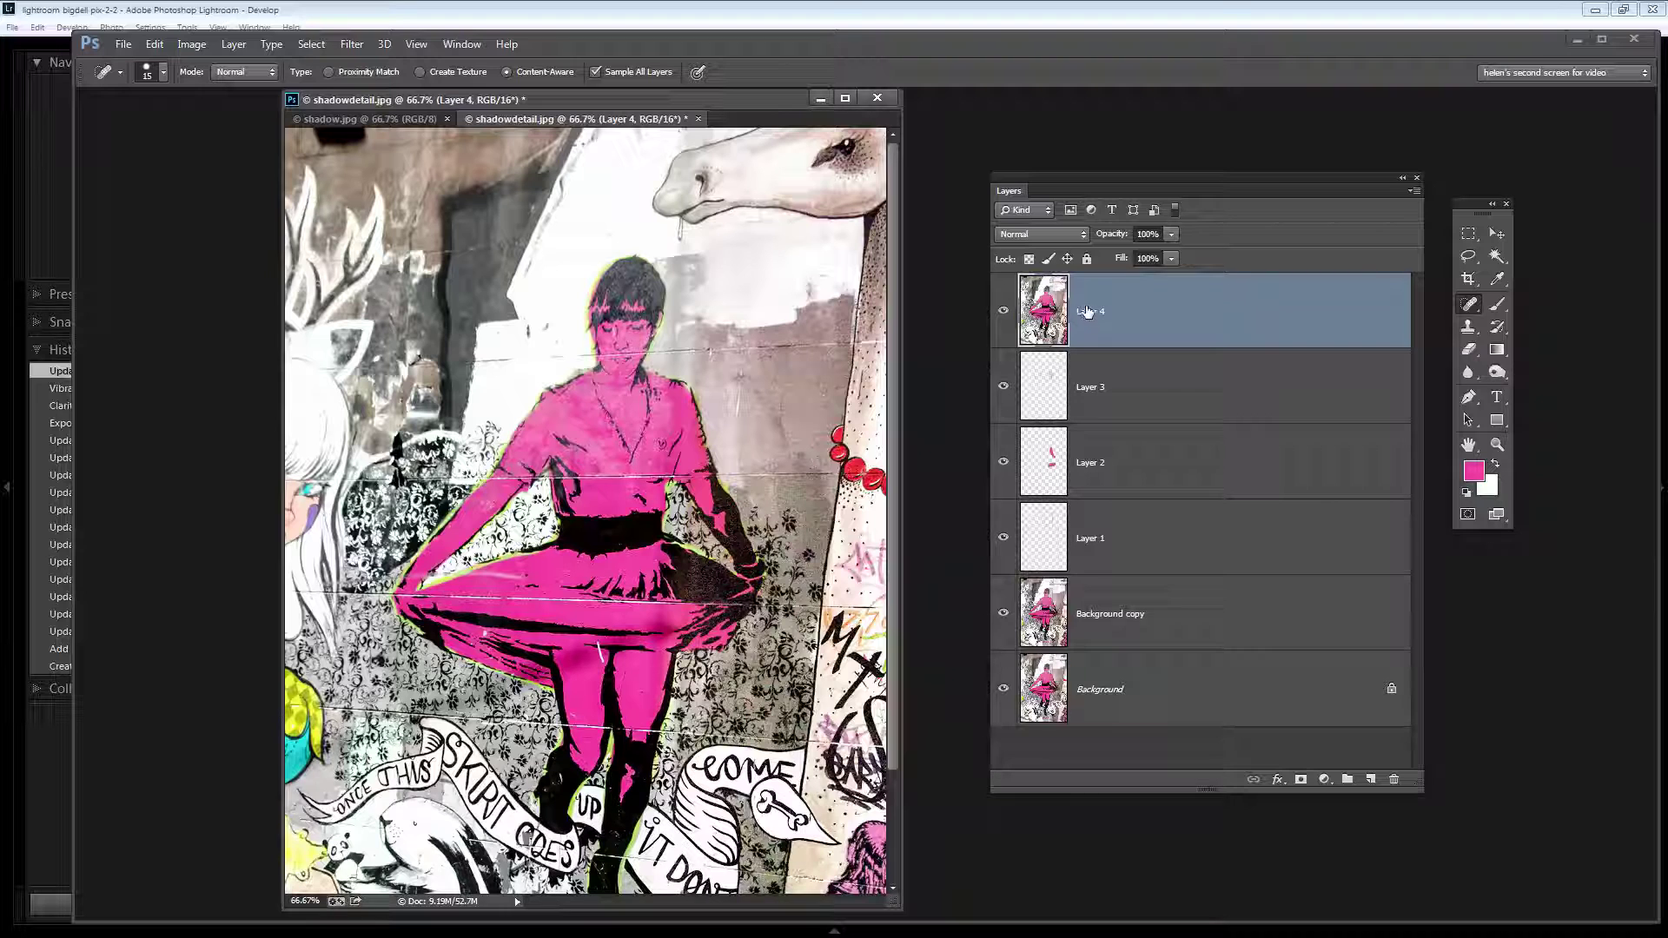
{"action": "right_click", "coordinate": [1154, 308]}
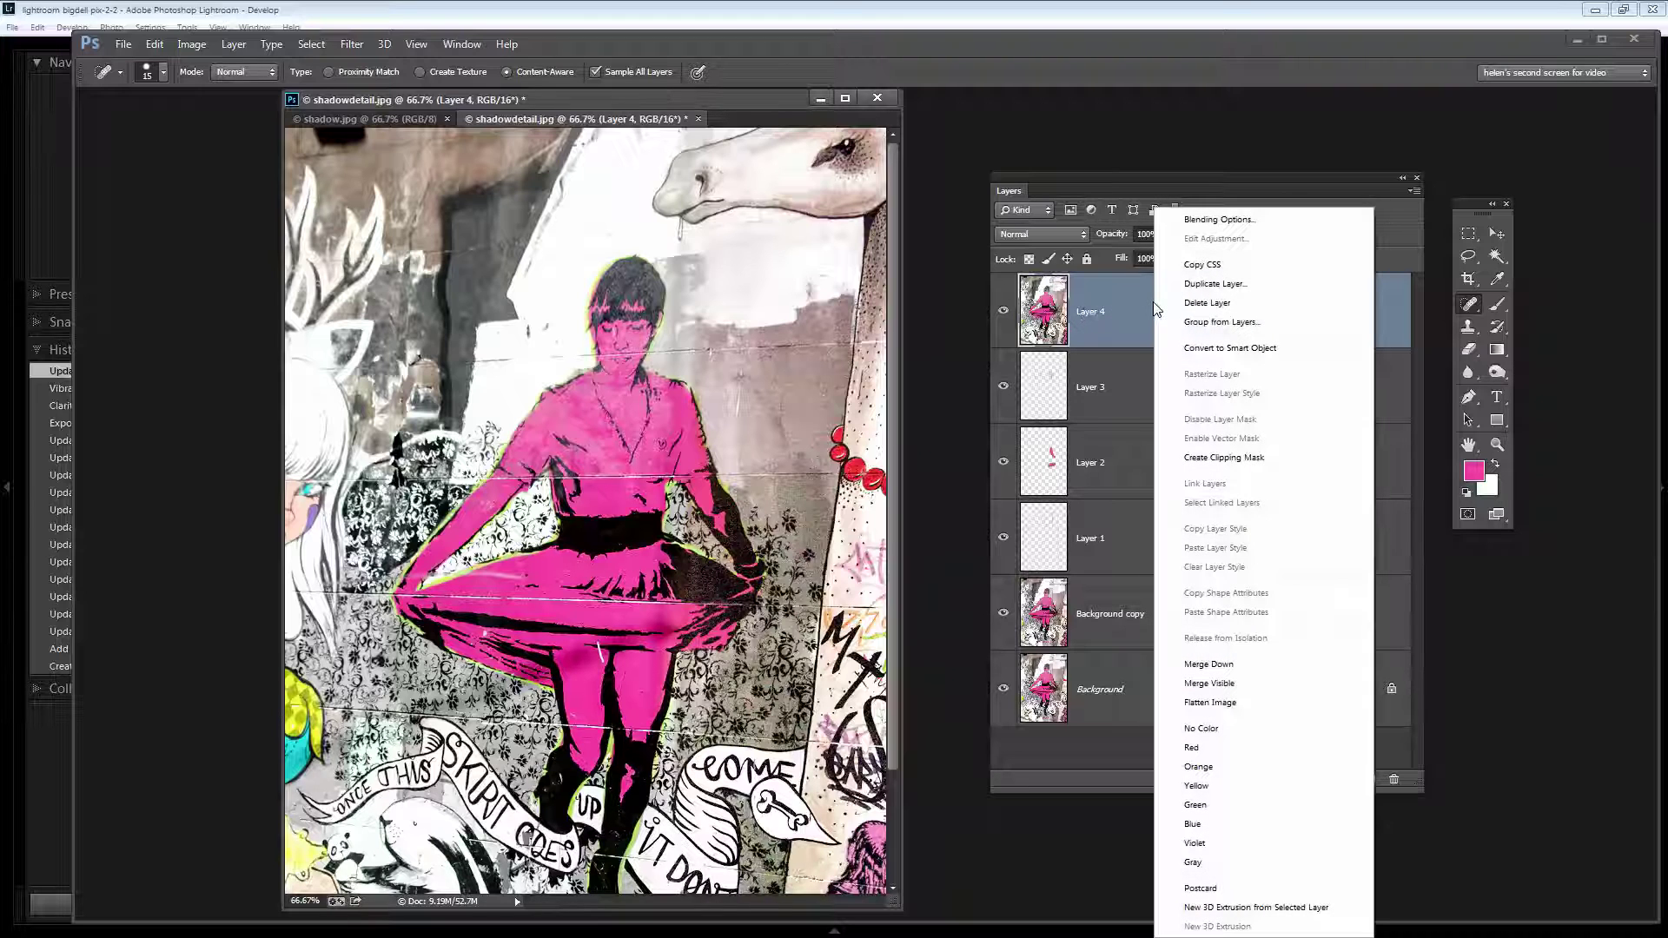
{"action": "left_click", "coordinate": [1199, 349]}
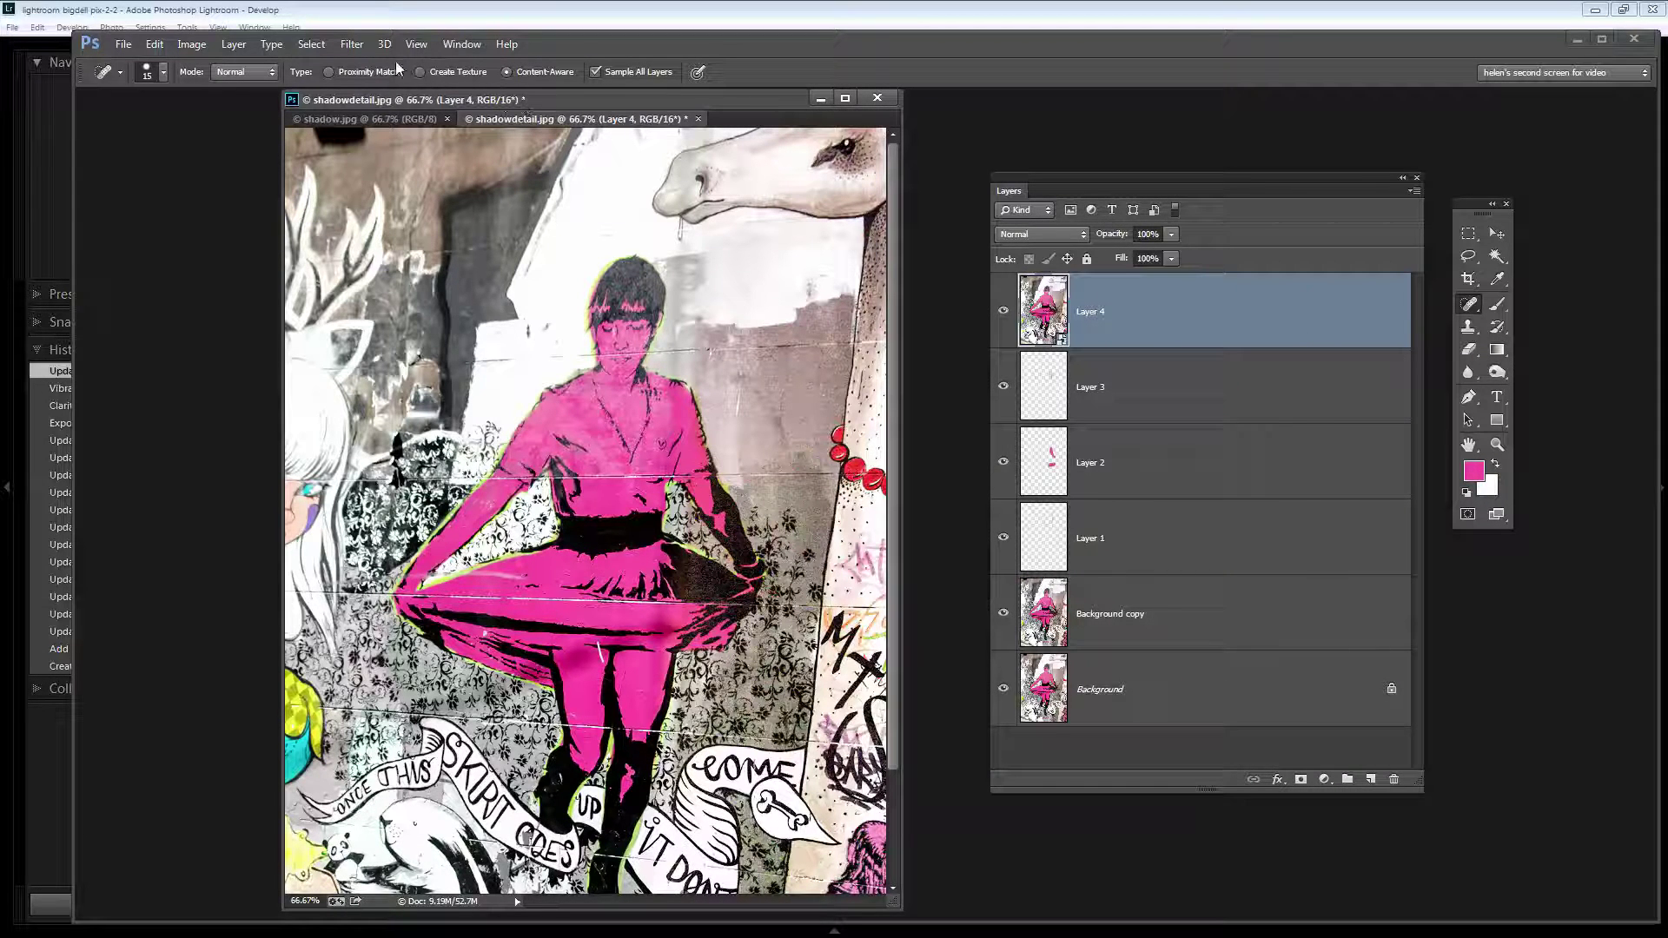
{"action": "left_click", "coordinate": [352, 44]}
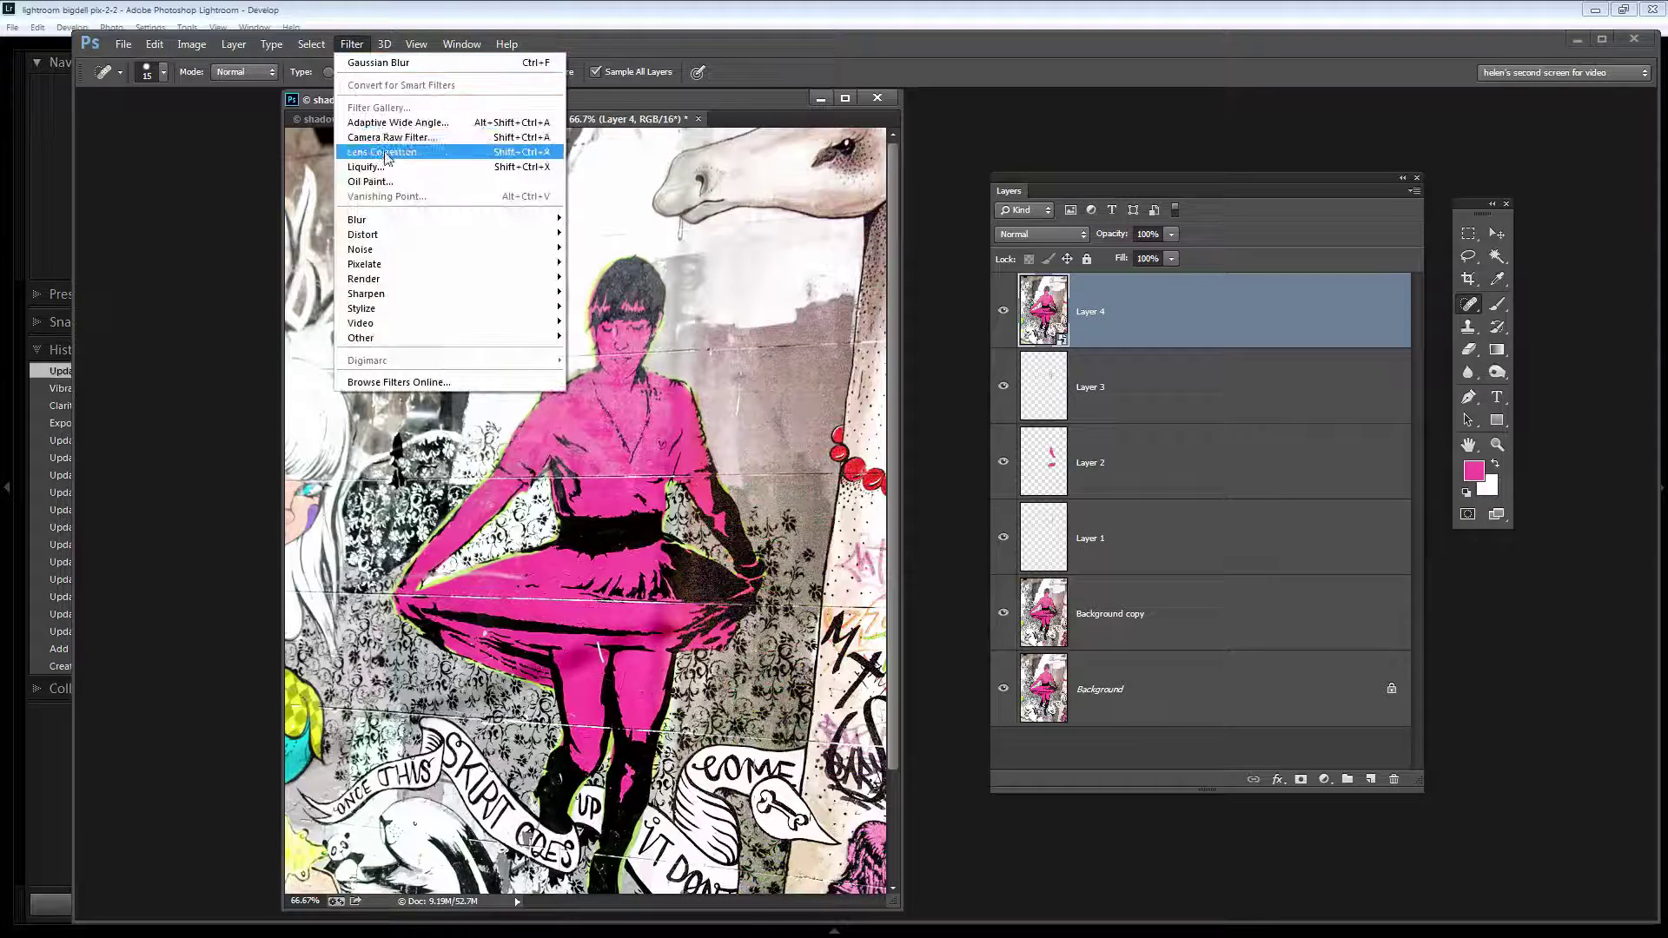
{"action": "left_click", "coordinate": [395, 139]}
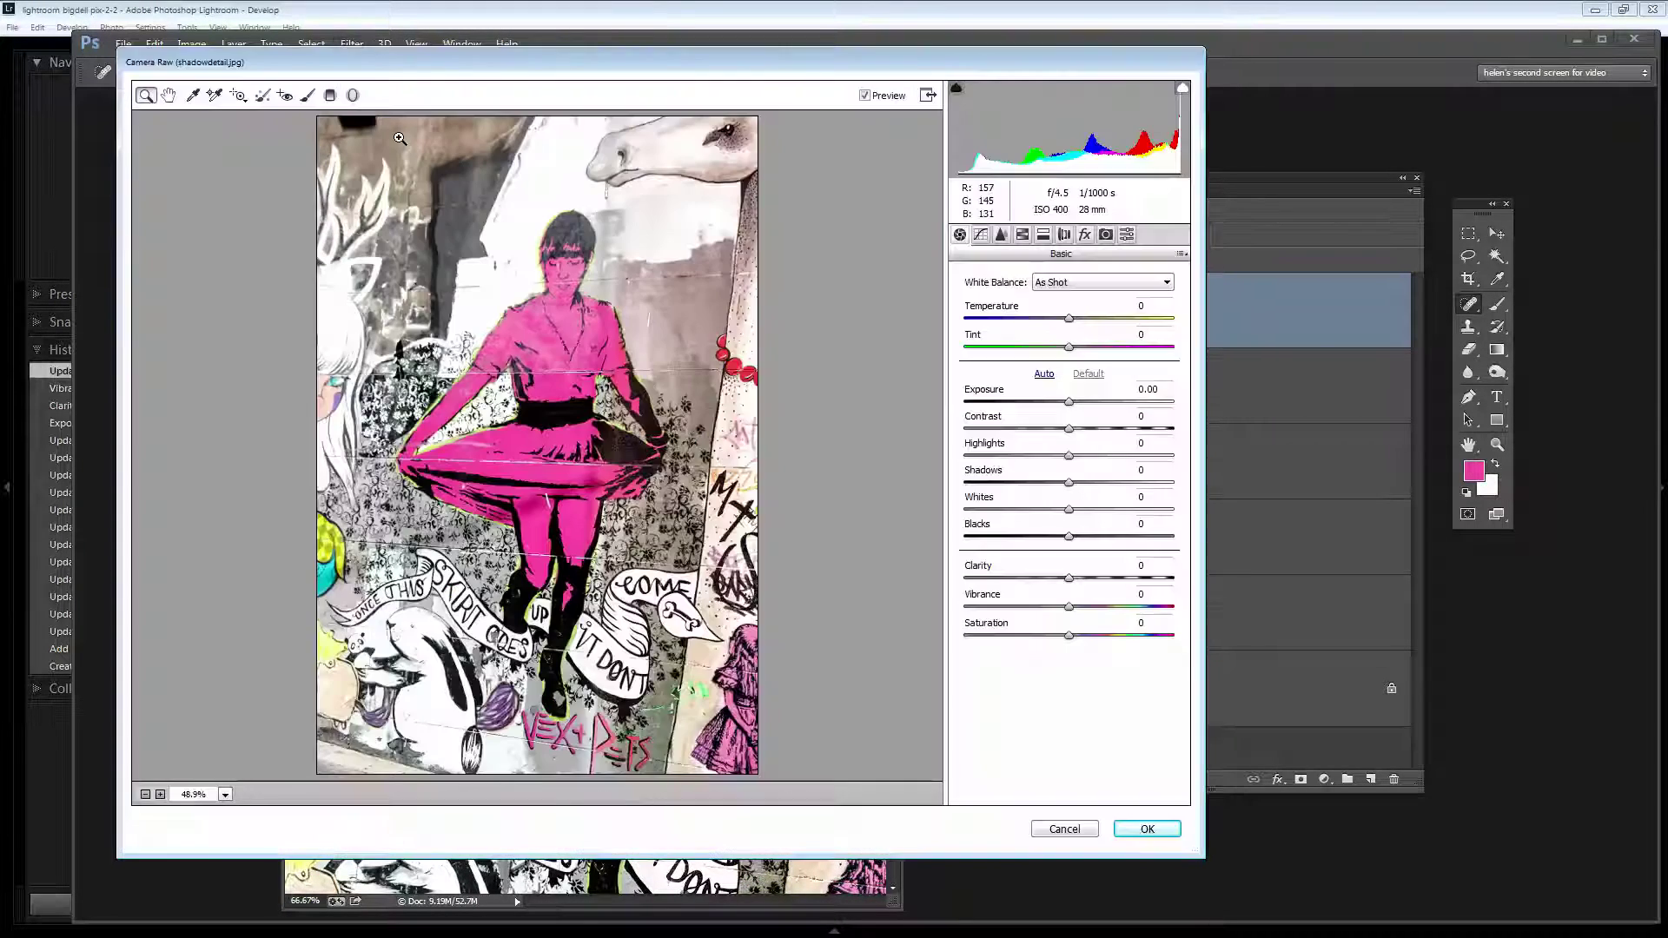
- With the Adjustment Brush, brighten the skirt's lower edge and ease contrast from -82 to -46
{"action": "left_click", "coordinate": [307, 95]}
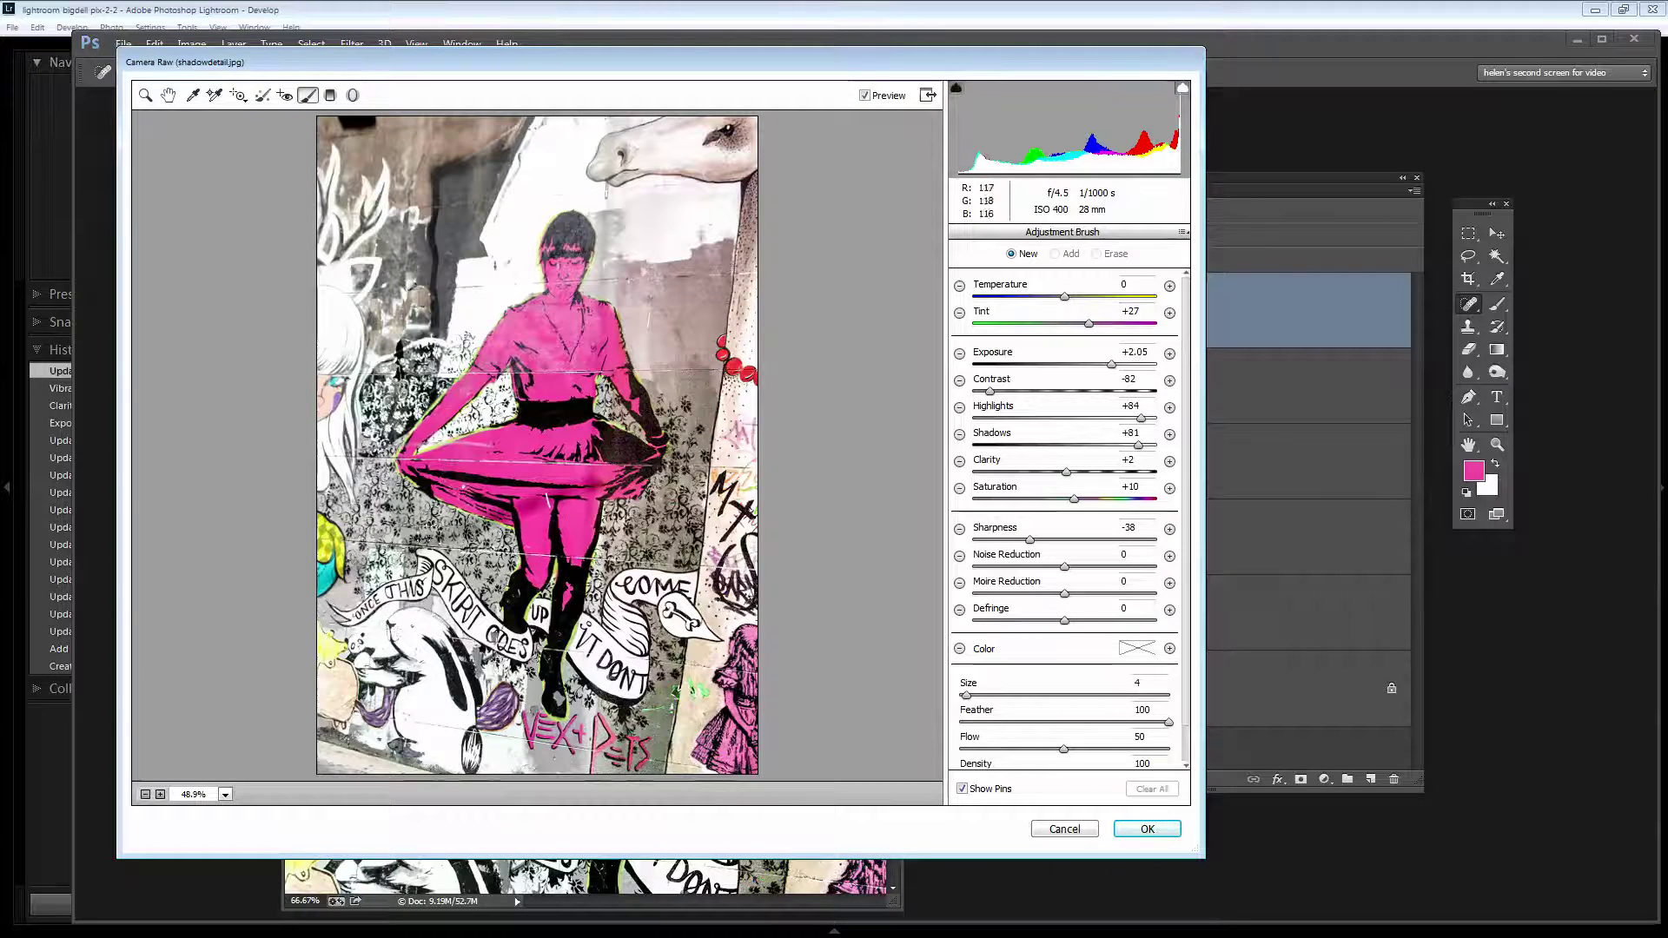
{"action": "left_click_drag", "start_coordinate": [408, 540], "coordinate": [596, 480]}
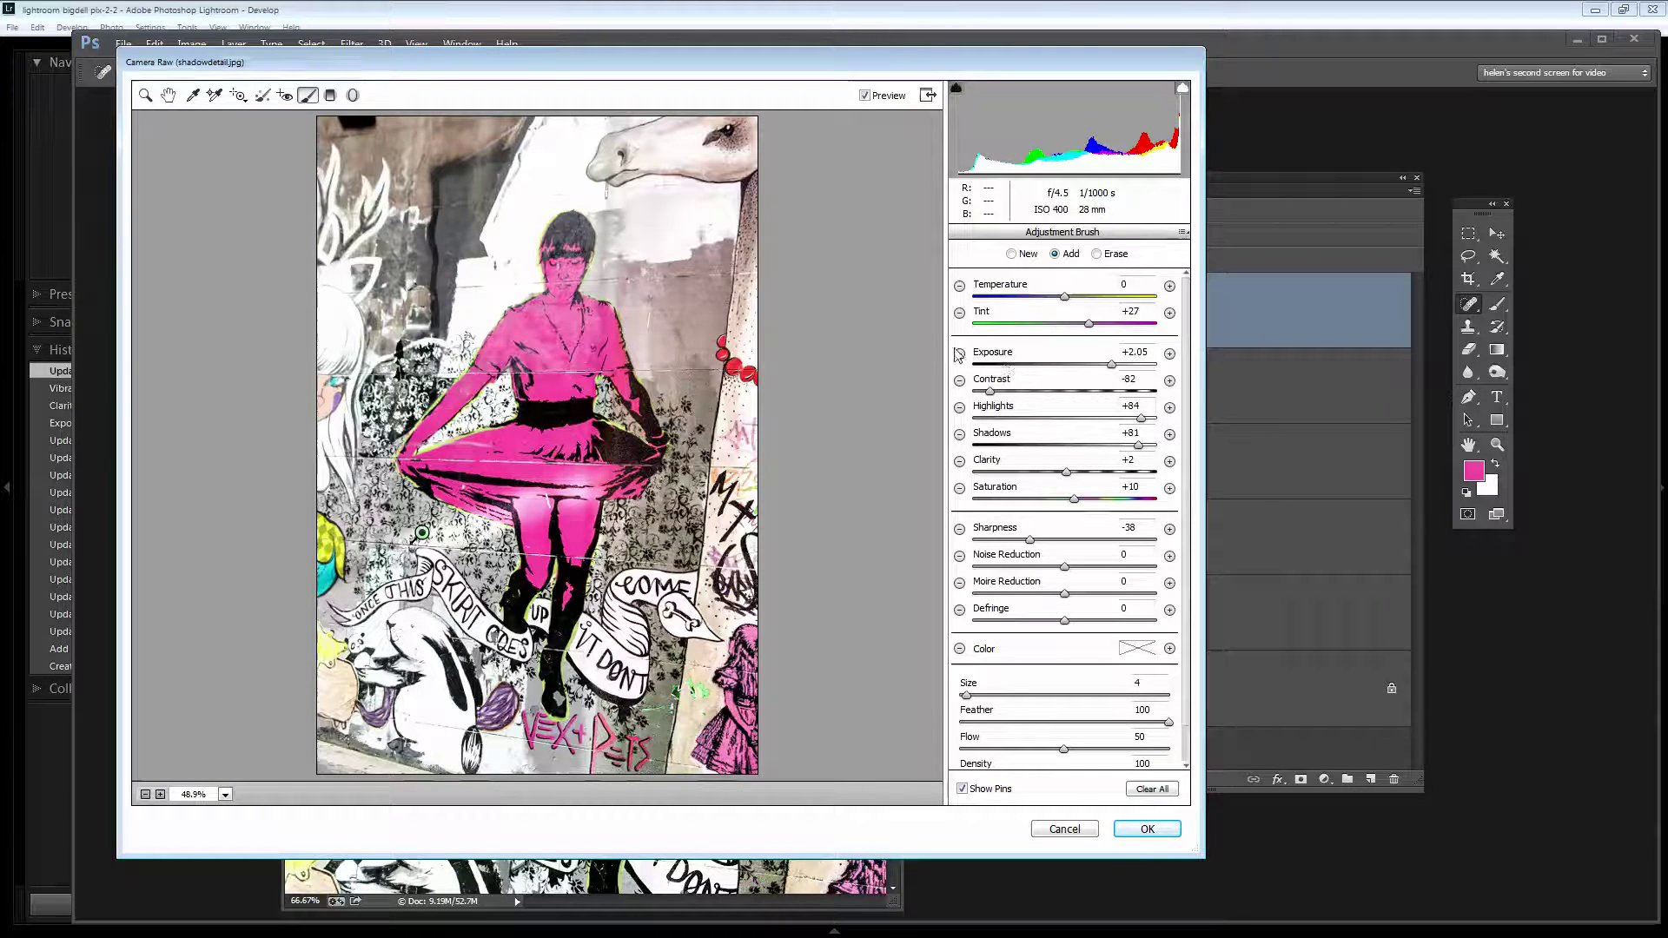
{"action": "left_click", "coordinate": [983, 360]}
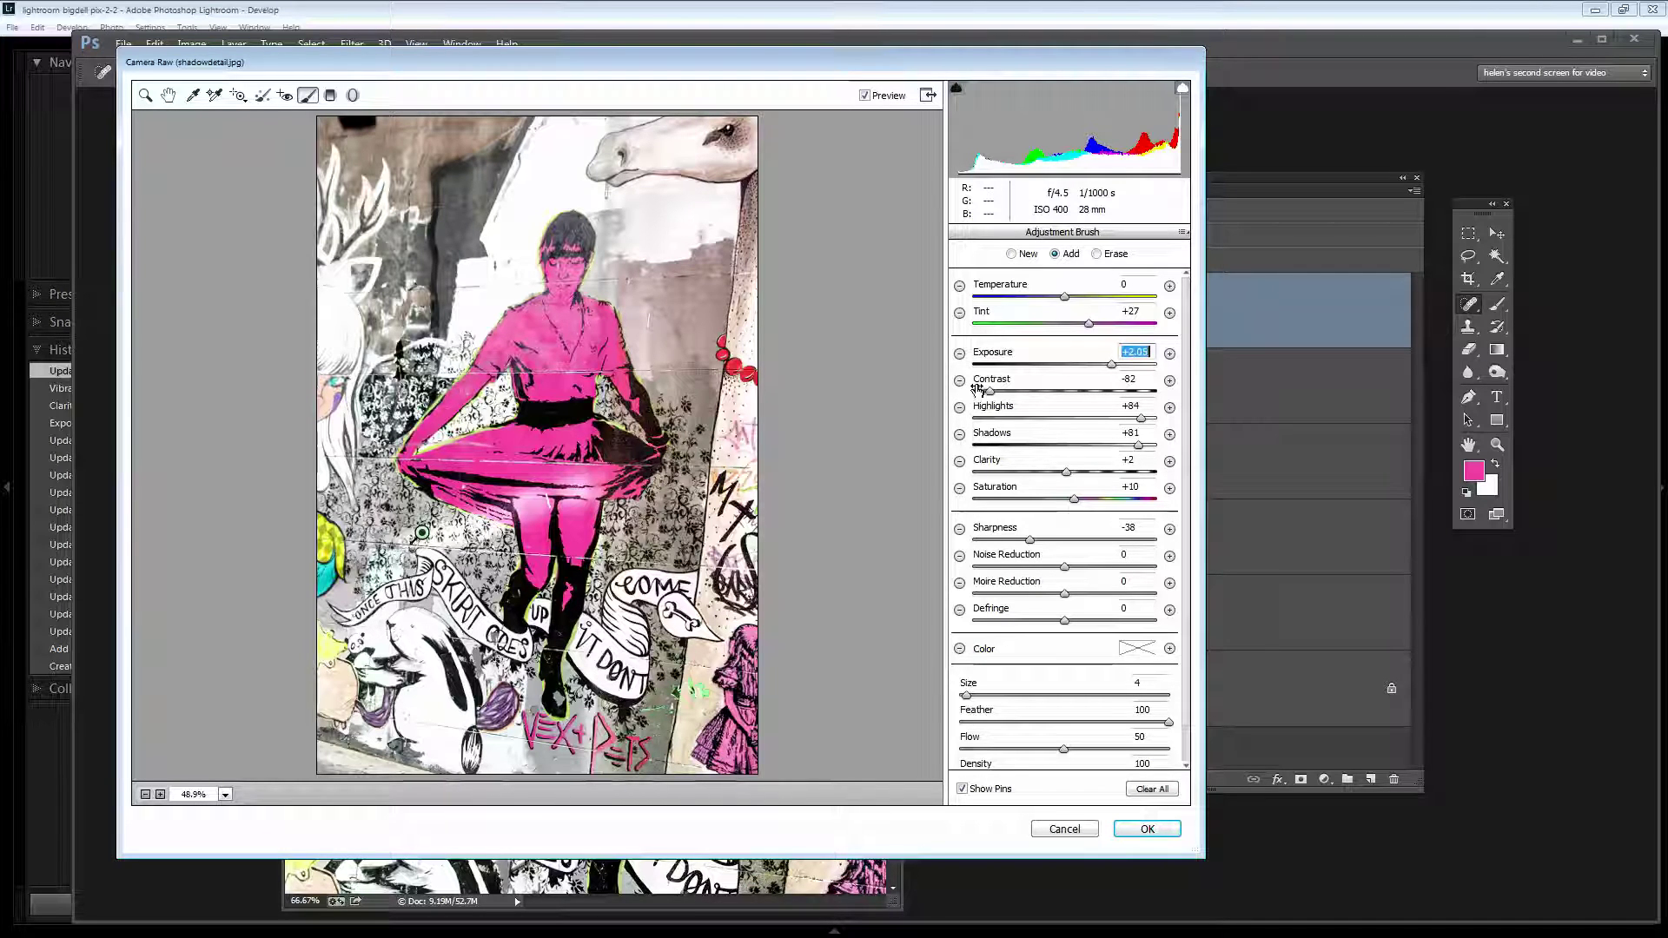
{"action": "left_click_drag", "start_coordinate": [977, 390], "coordinate": [1053, 394]}
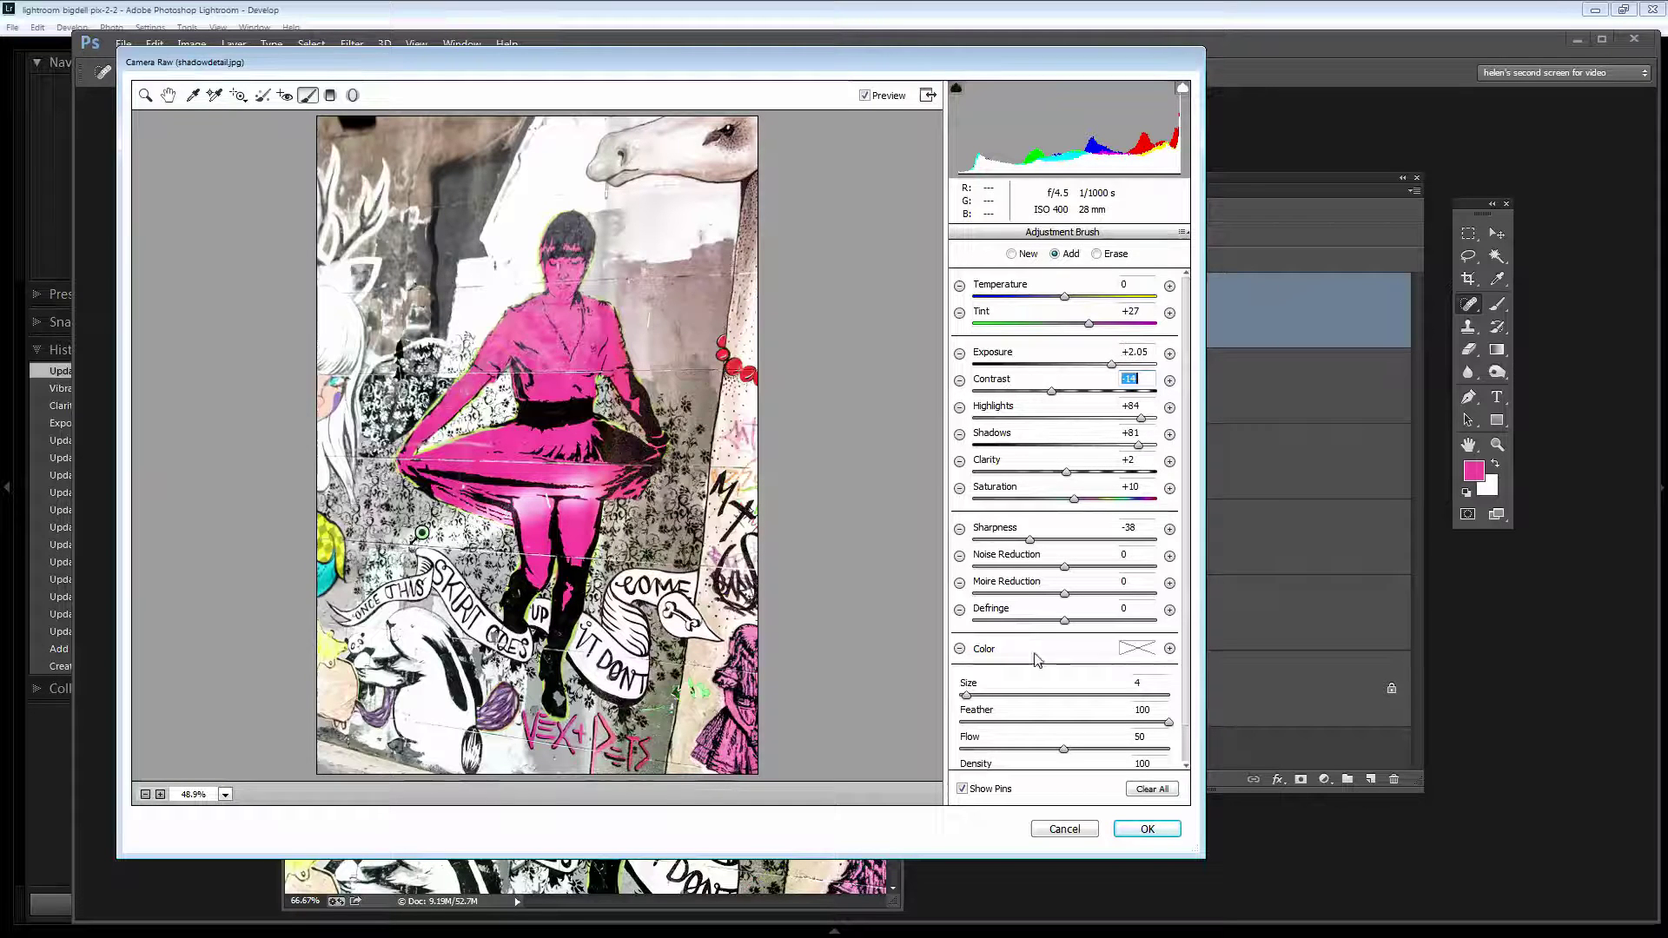
- Reset brush Clarity, Saturation, Shadows, Highlights, Contrast, Exposure and Sharpness to 0
{"action": "left_click", "coordinate": [1128, 459]}
{"action": "type", "text": "0"}
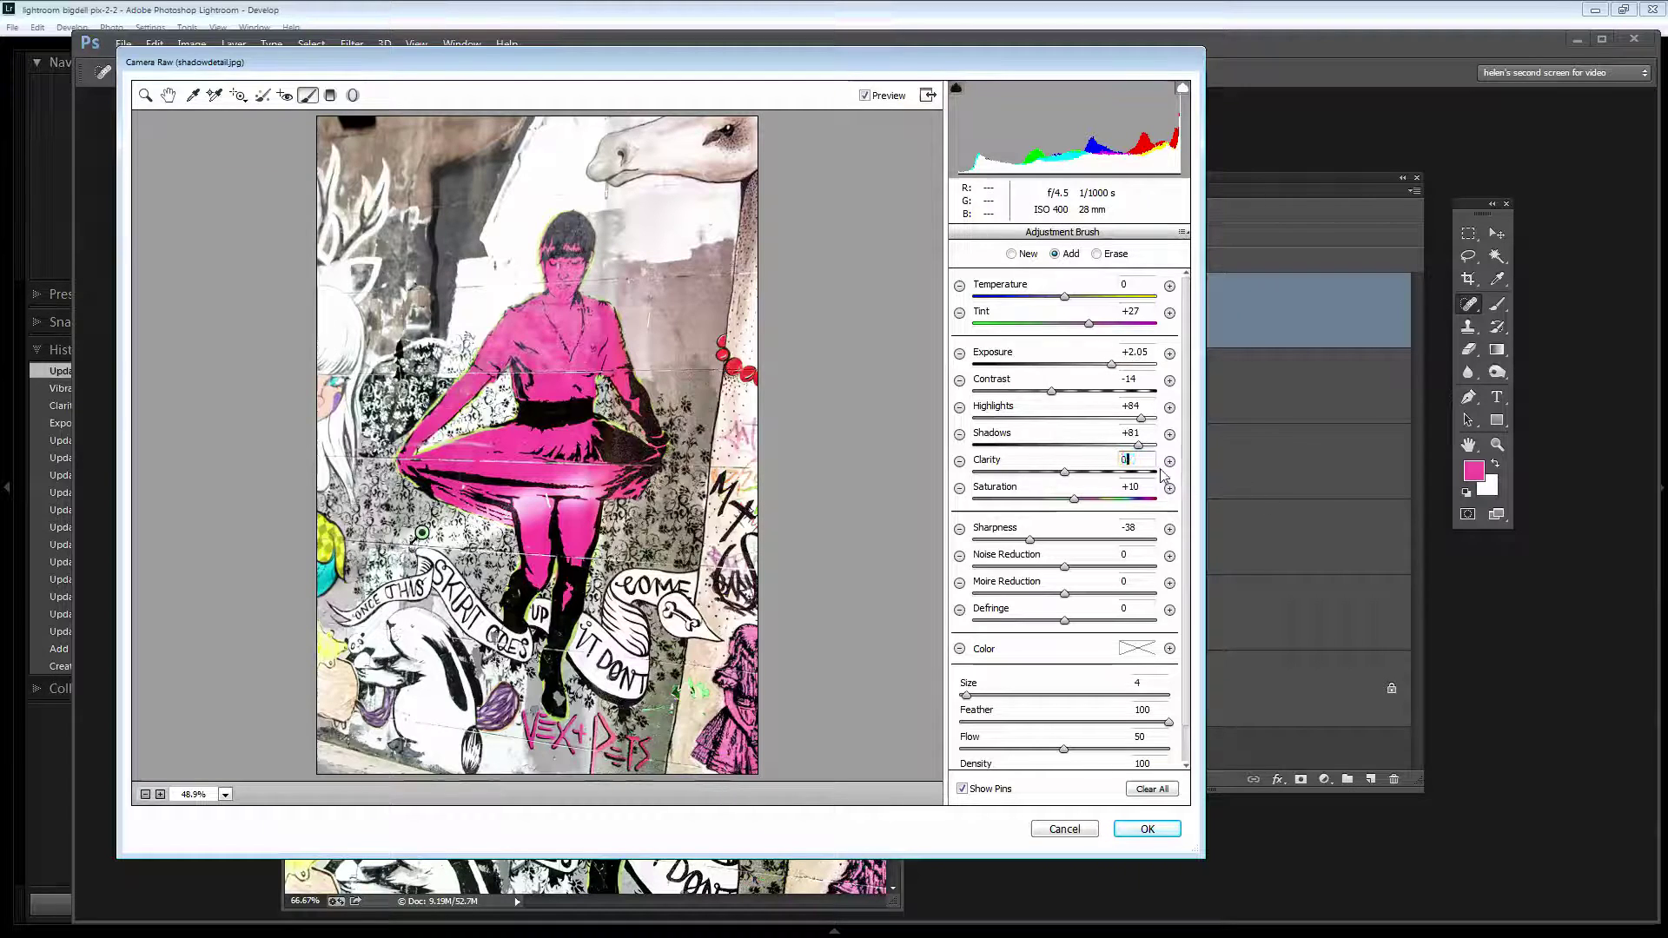
{"action": "key", "text": "Tab"}
{"action": "type", "text": "0"}
{"action": "left_click", "coordinate": [1141, 433]}
{"action": "type", "text": "0"}
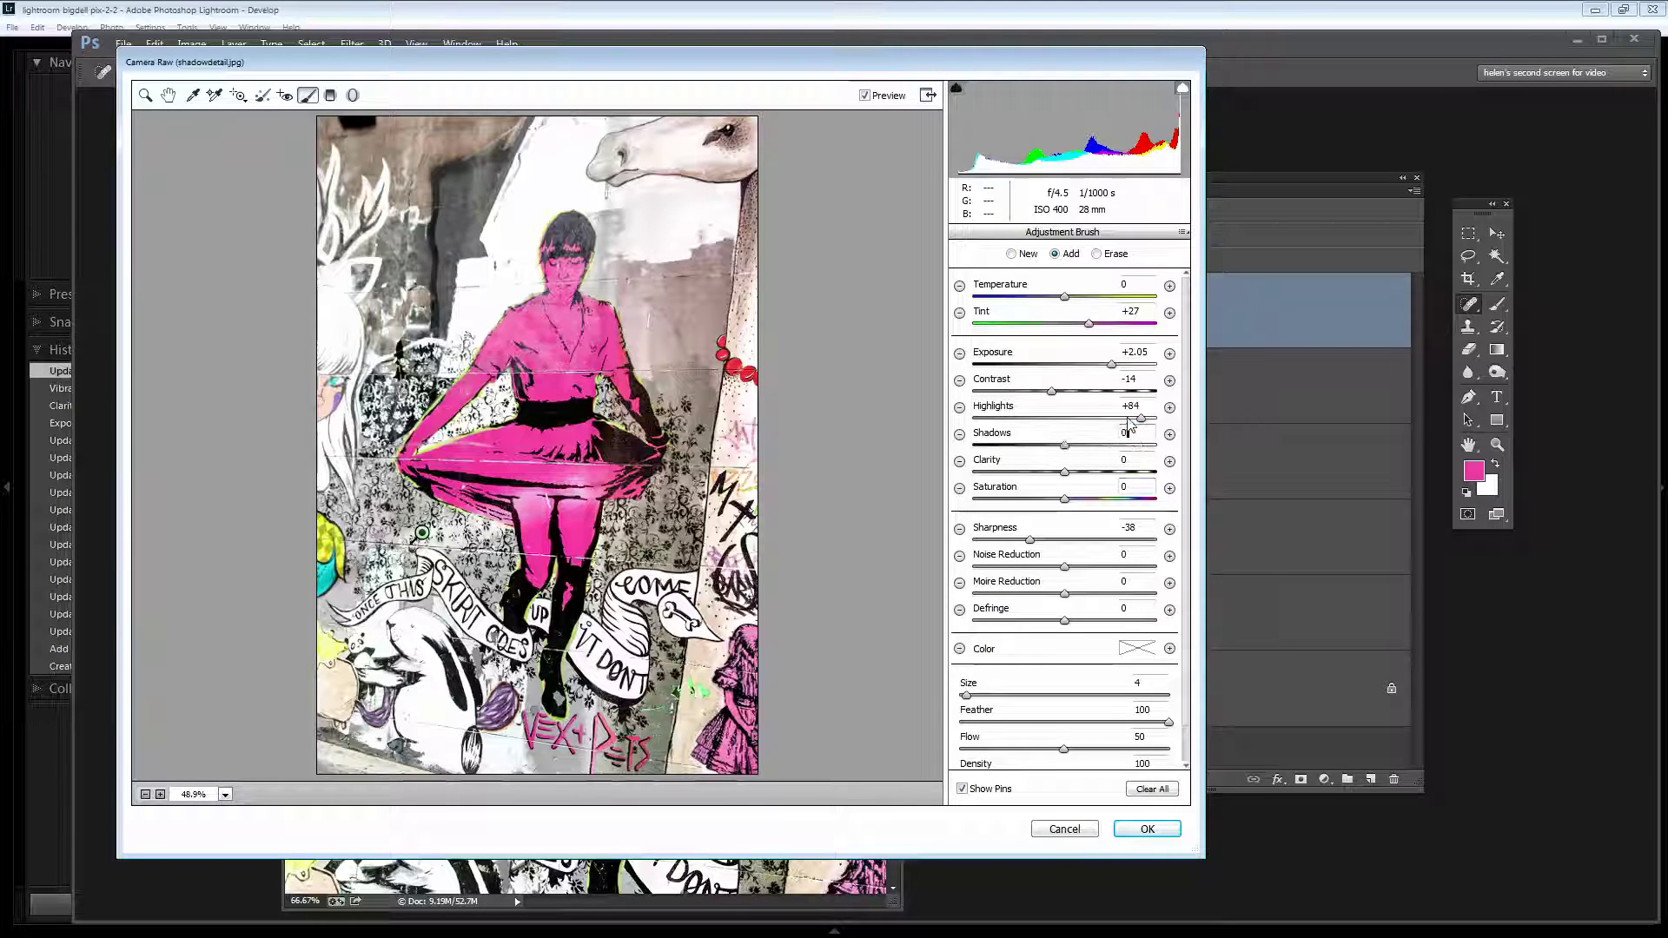
{"action": "left_click", "coordinate": [1141, 405]}
{"action": "type", "text": "0"}
{"action": "left_click", "coordinate": [1134, 380]}
{"action": "type", "text": "0"}
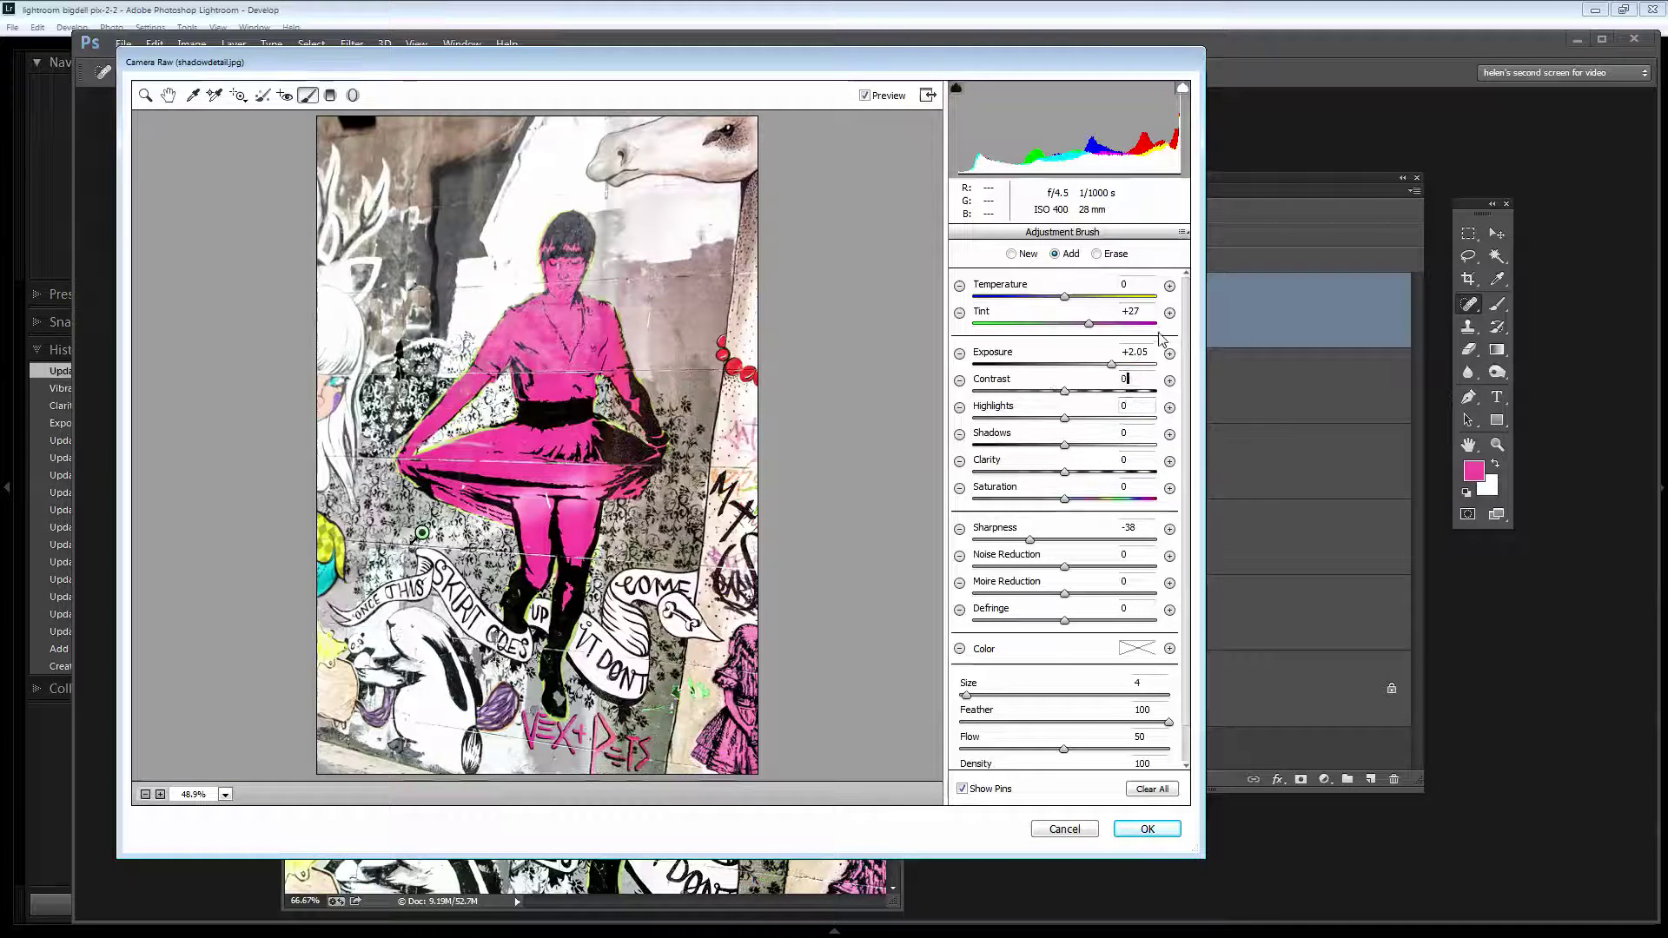
{"action": "left_click", "coordinate": [1147, 349]}
{"action": "type", "text": "0"}
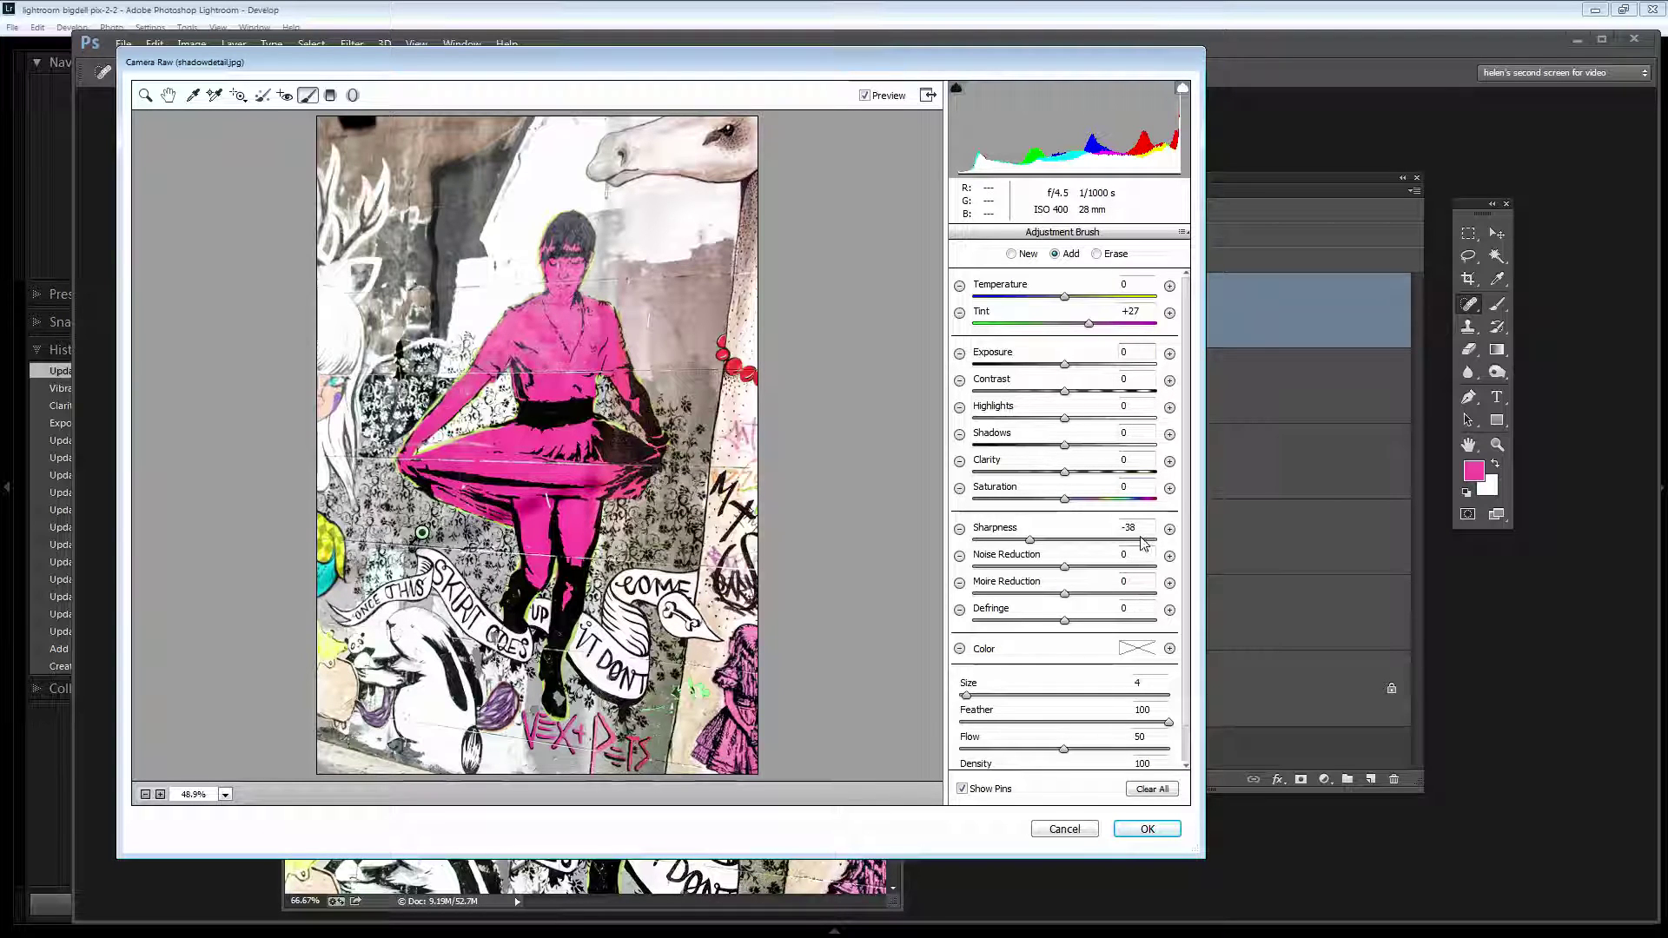
{"action": "left_click", "coordinate": [1135, 528]}
- Finish zeroing Sharpness and raise the brush Exposure to +1.20
{"action": "type", "text": "0"}
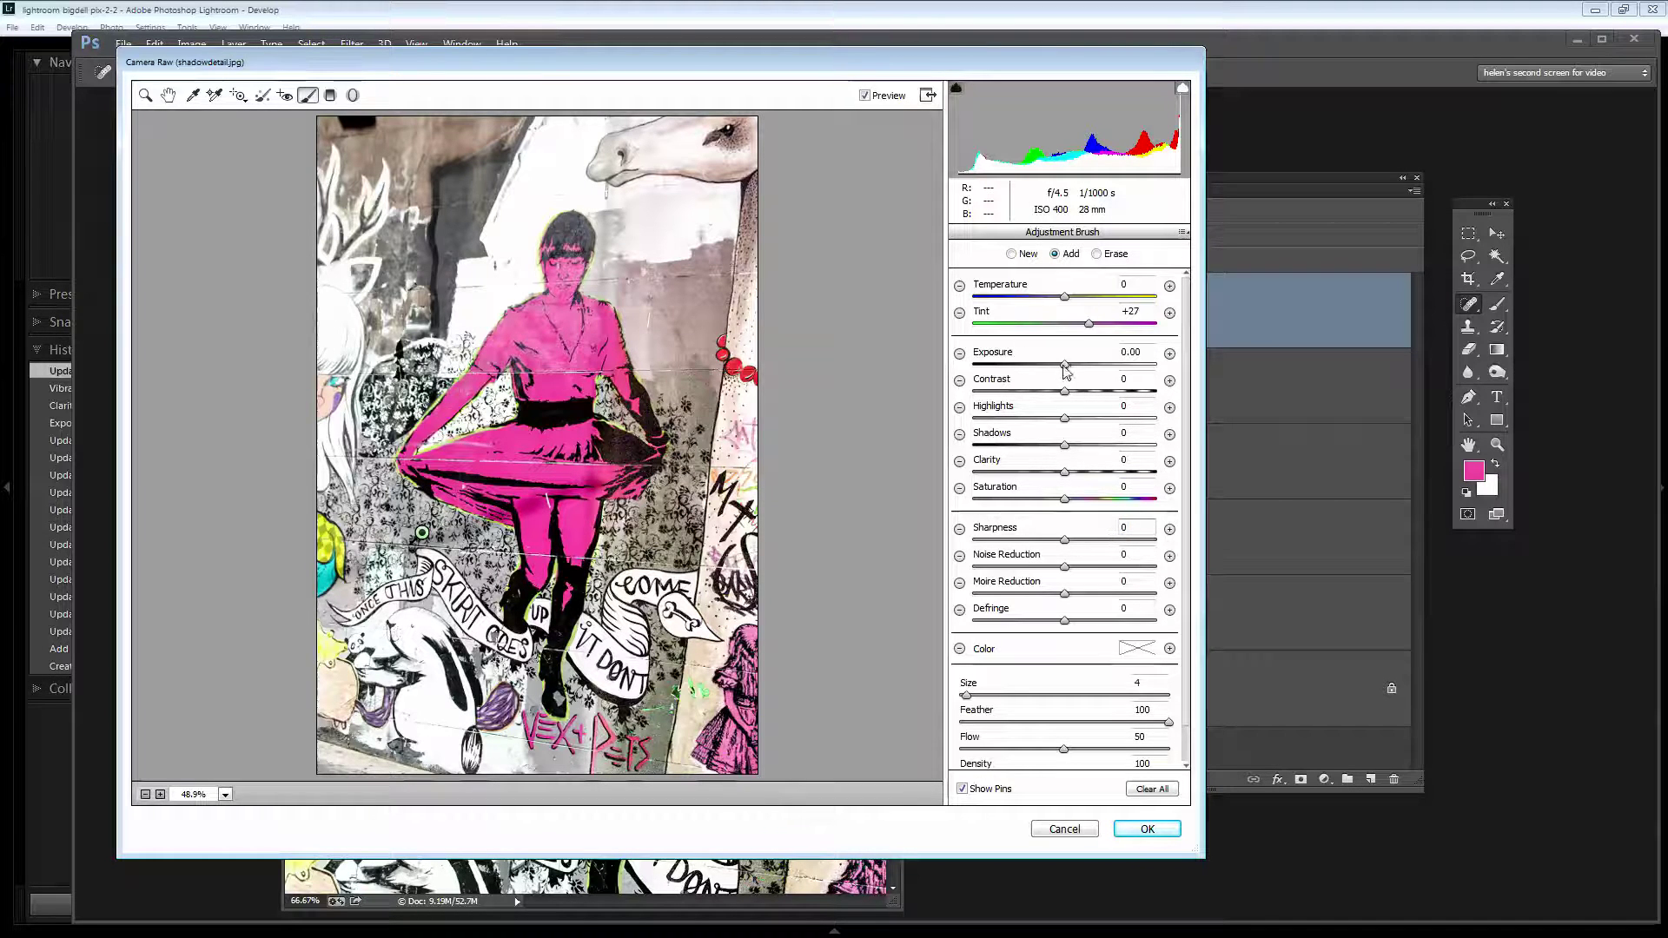
{"action": "left_click_drag", "start_coordinate": [1066, 364], "coordinate": [1091, 372]}
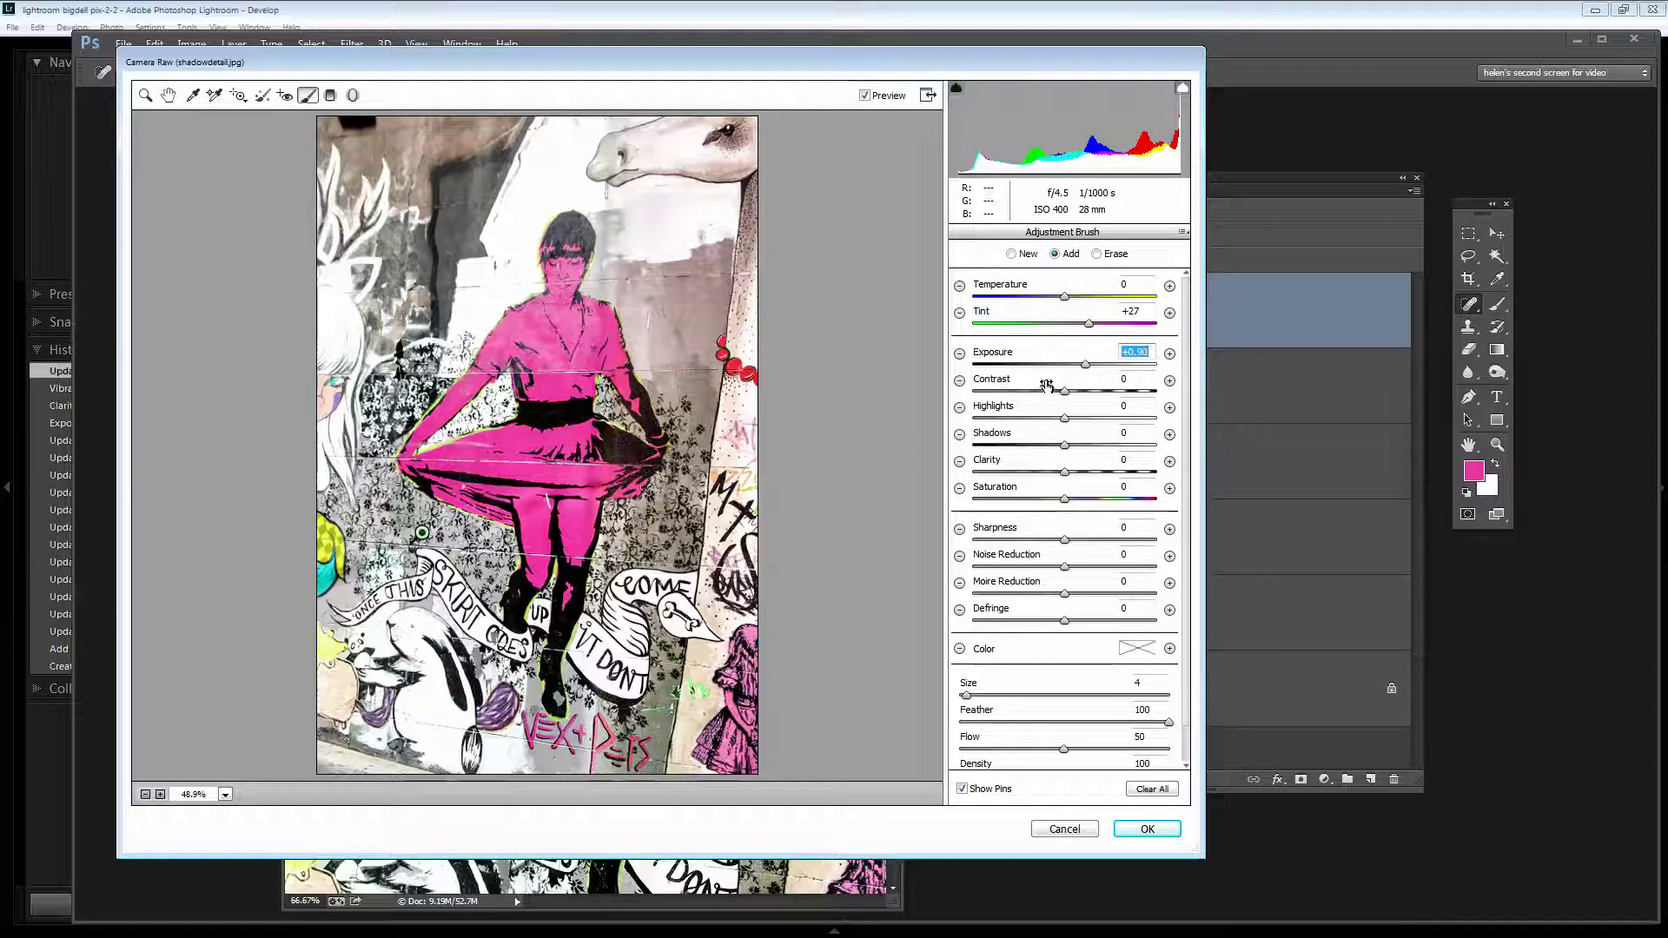
{"action": "left_click_drag", "start_coordinate": [1088, 368], "coordinate": [1096, 372]}
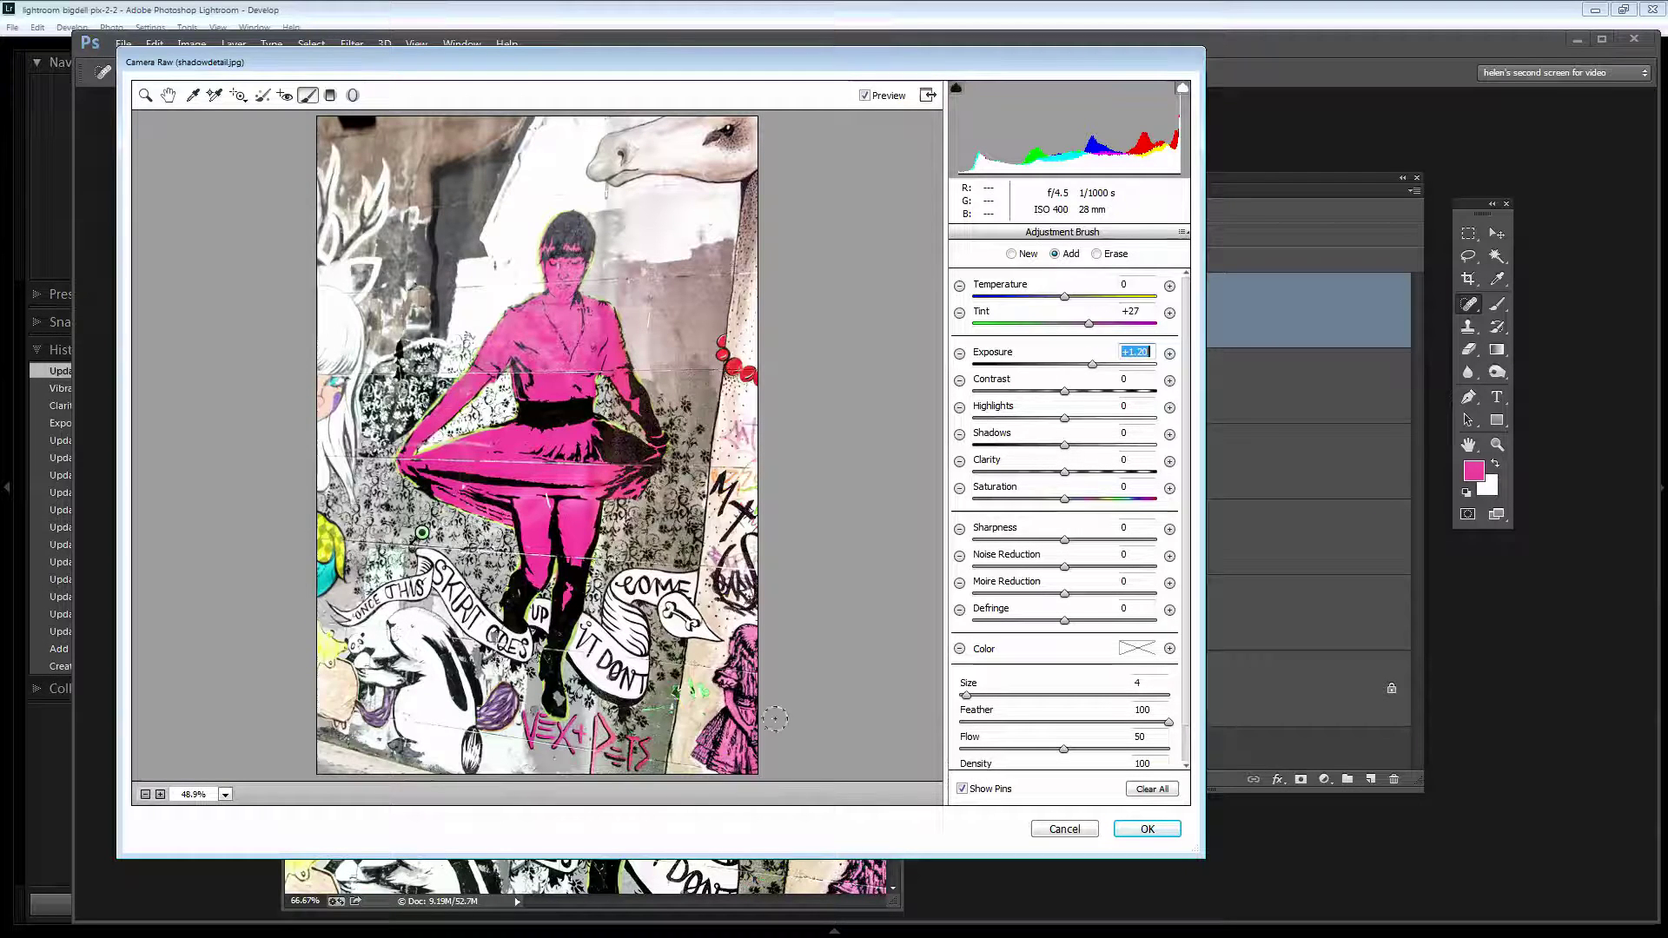
- Erase the brightening from the pink dress with Alt, then apply the Camera Raw filter
{"action": "key", "text": "alt"}
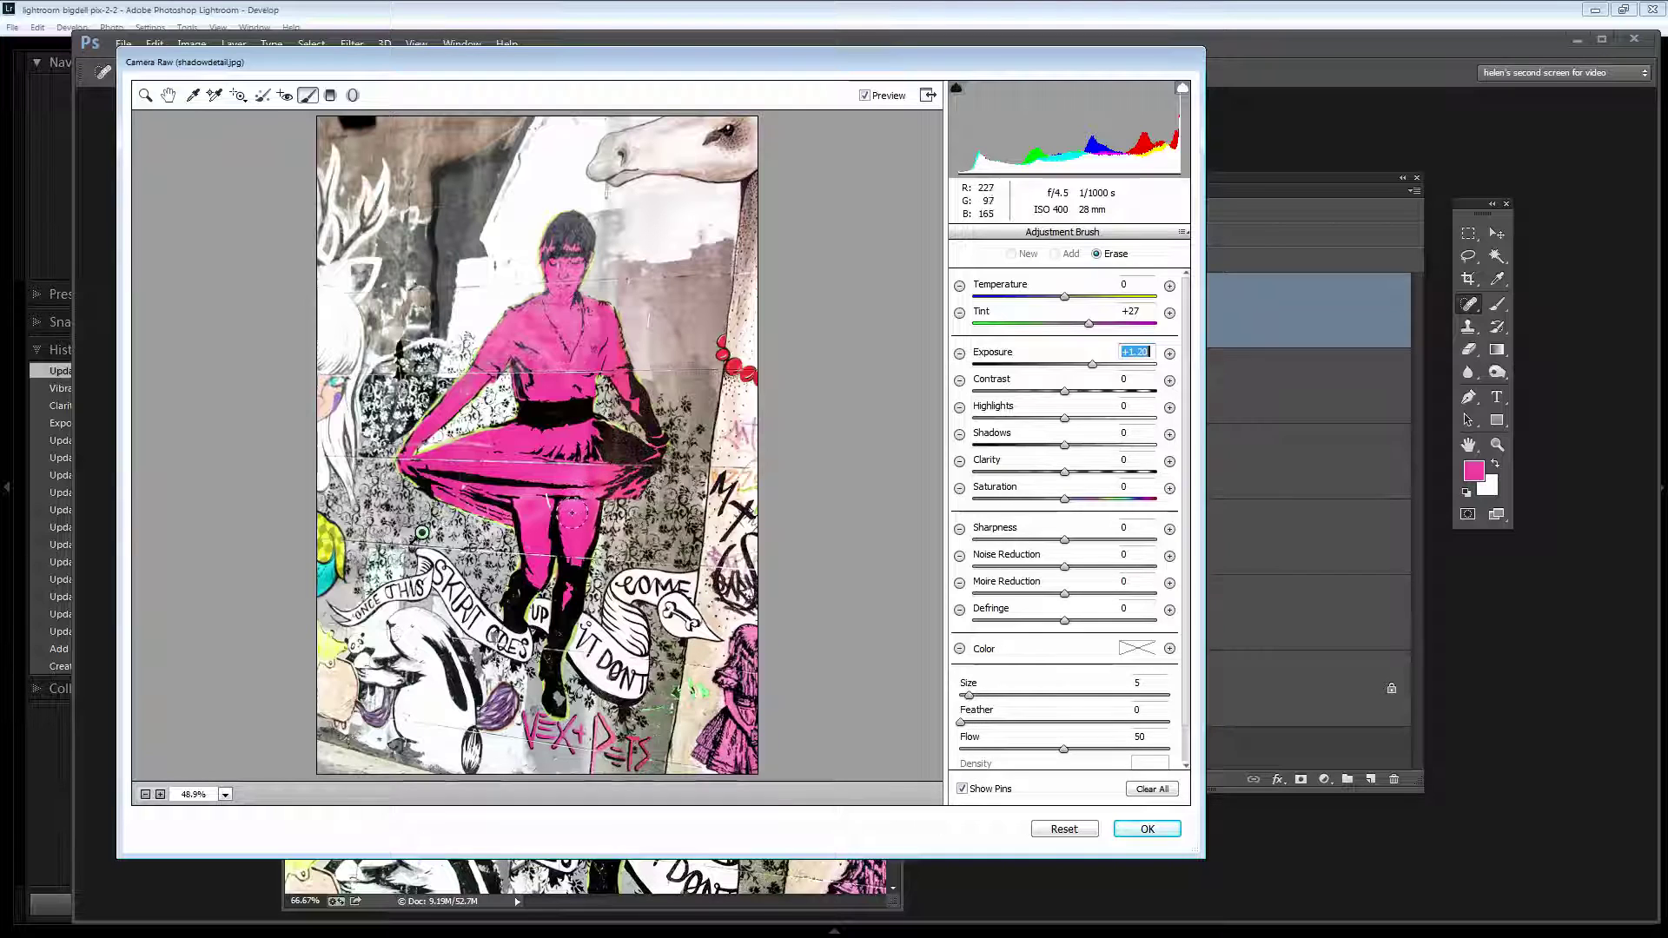
{"action": "mouse_move", "coordinate": [575, 514]}
{"action": "left_mouse_down"}
{"action": "mouse_move", "coordinate": [603, 508]}
{"action": "mouse_move", "coordinate": [574, 470]}
{"action": "mouse_move", "coordinate": [526, 478]}
{"action": "mouse_move", "coordinate": [502, 507]}
{"action": "mouse_move", "coordinate": [594, 473]}
{"action": "mouse_move", "coordinate": [449, 576]}
{"action": "left_mouse_up"}
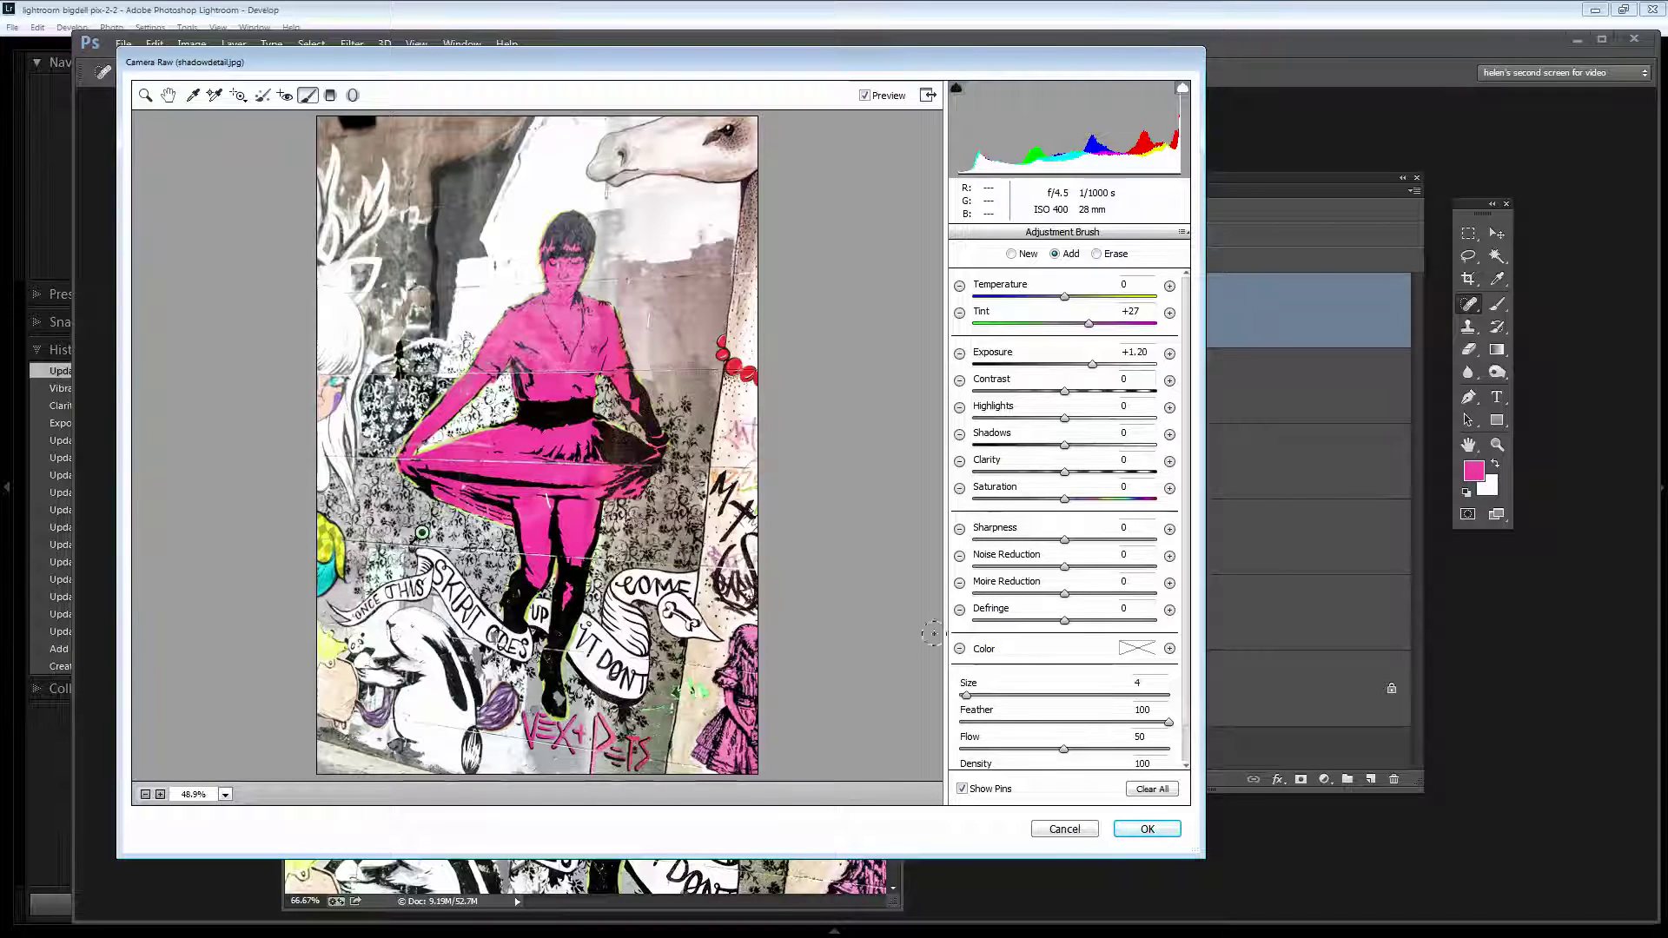
{"action": "left_click", "coordinate": [1144, 830]}
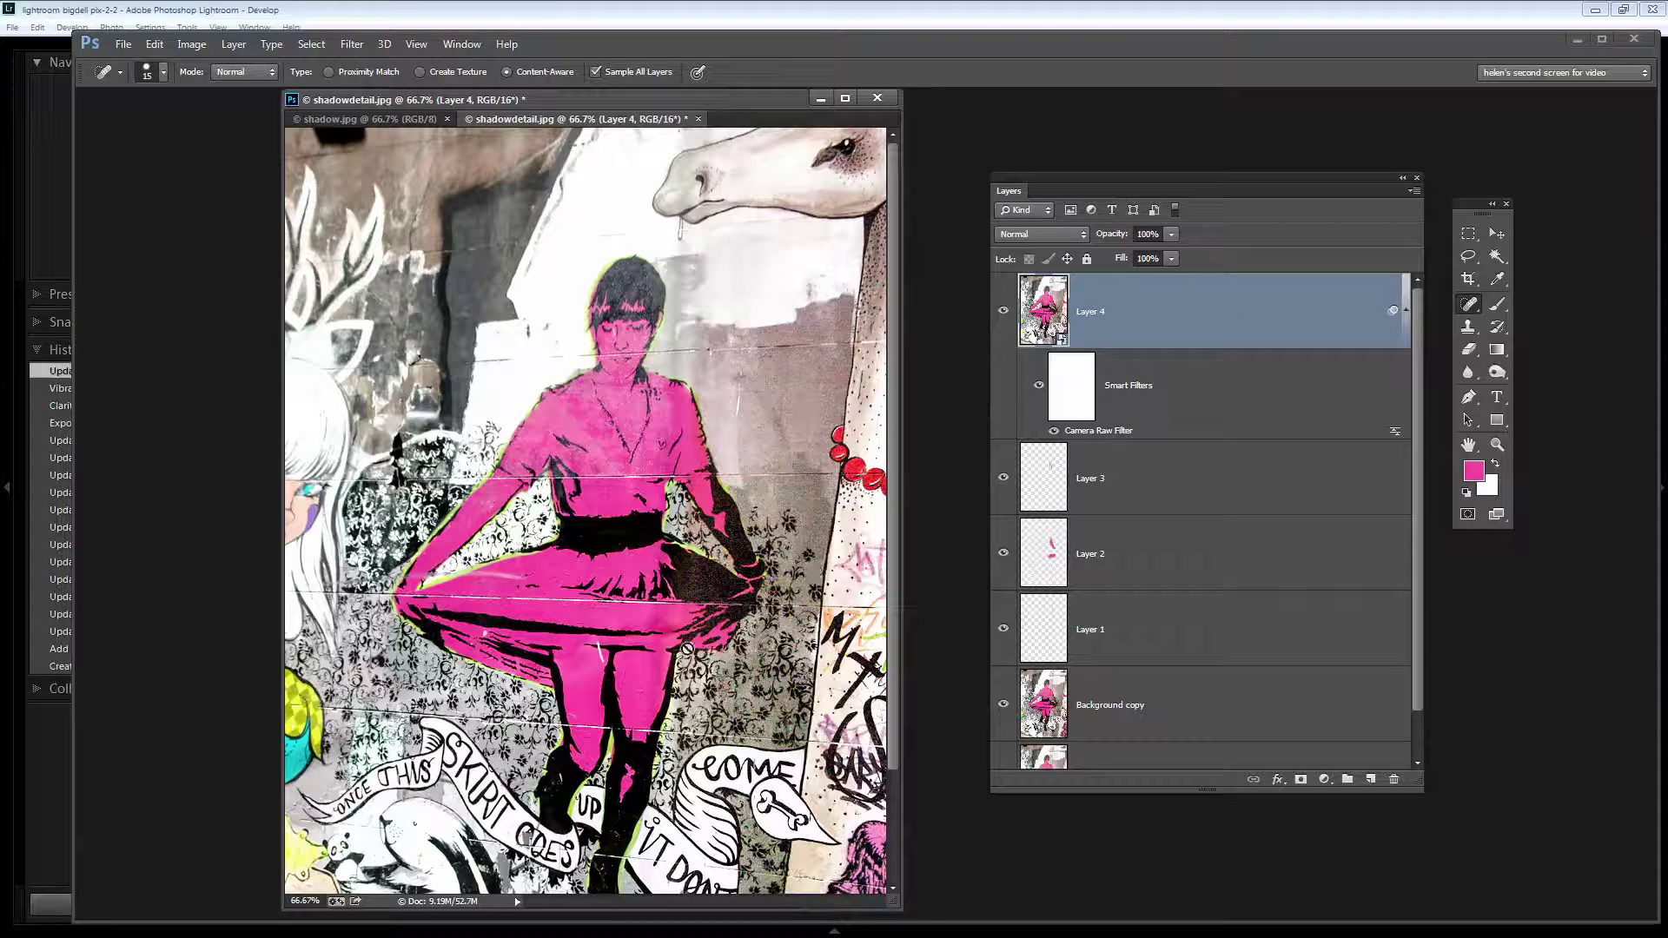
- Add empty Layer 5 above Layer 4 and pick the Clone Stamp tool at 71% opacity
{"action": "left_click", "coordinate": [1370, 780]}
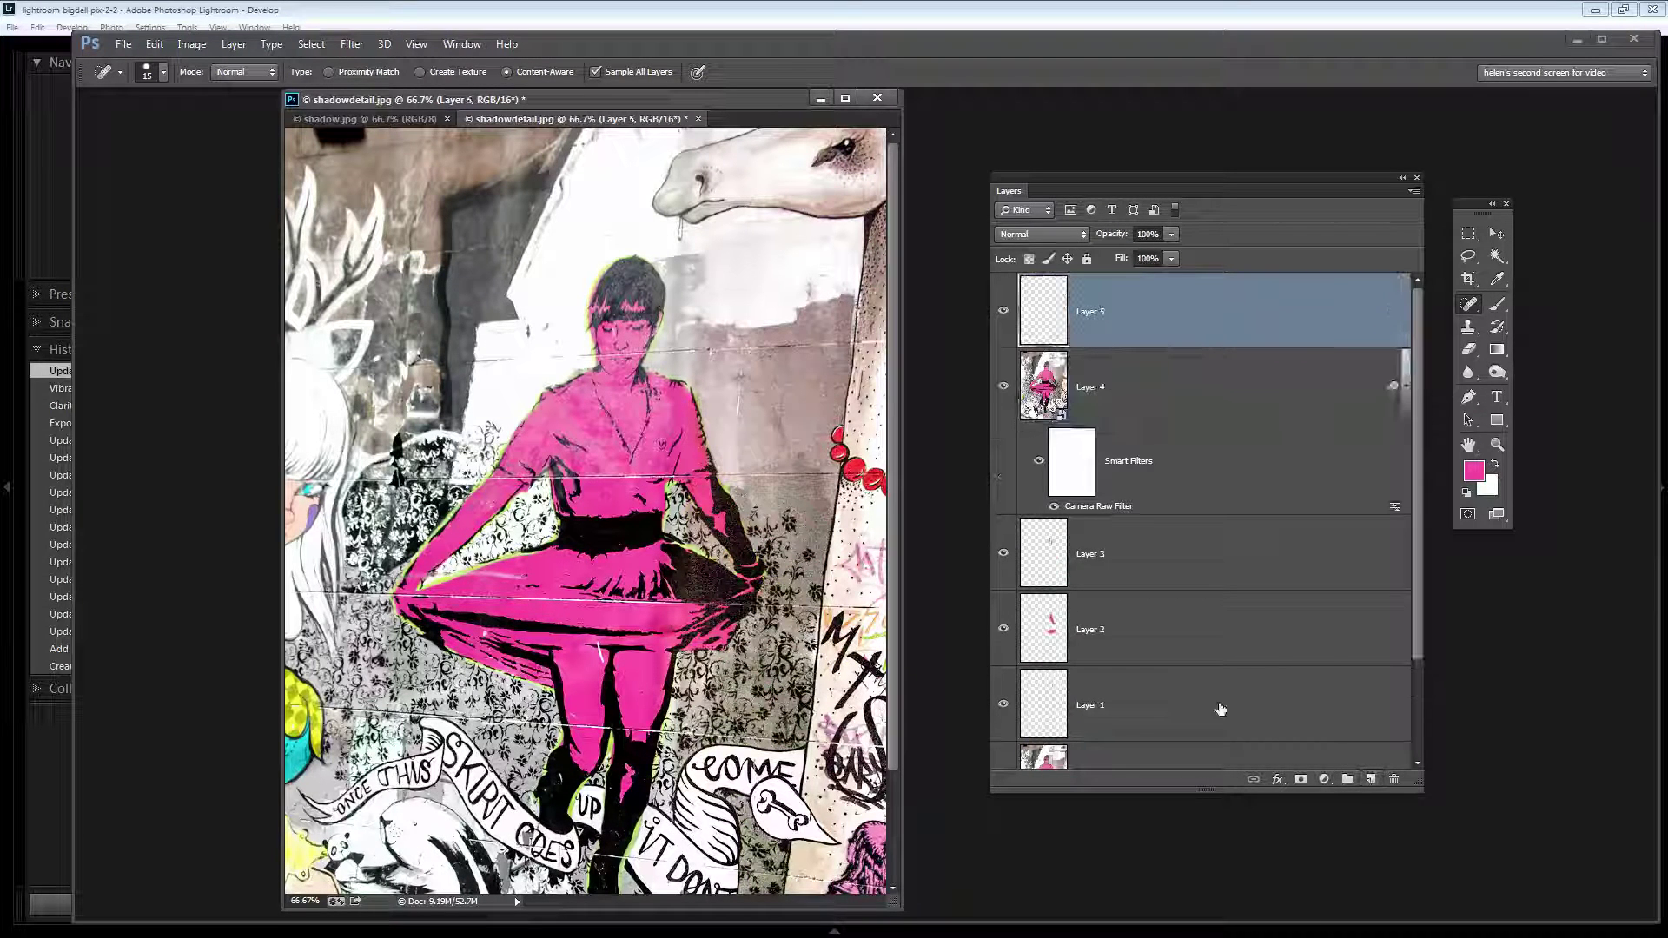
{"action": "left_click", "coordinate": [1469, 326]}
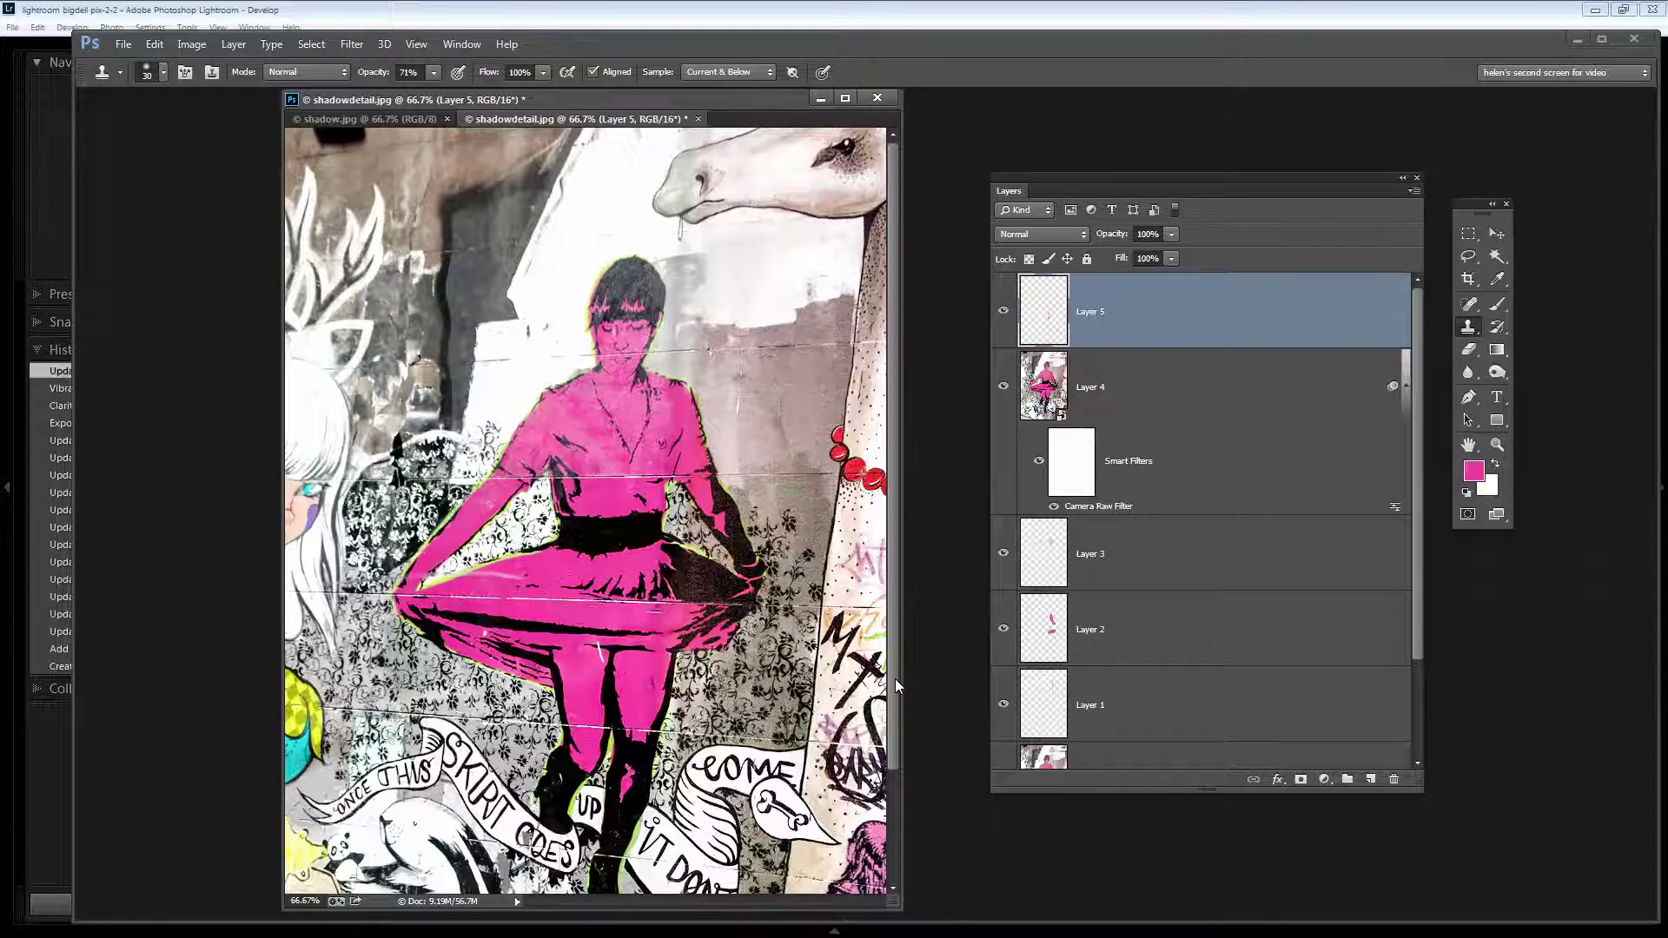
{"action": "scroll", "coordinate": [899, 682], "scroll_direction": "down", "scroll_amount": 3}
- Zoom out to 50% and add a Vibrance 1 adjustment layer with Vibrance at +71
{"action": "key", "text": "z"}
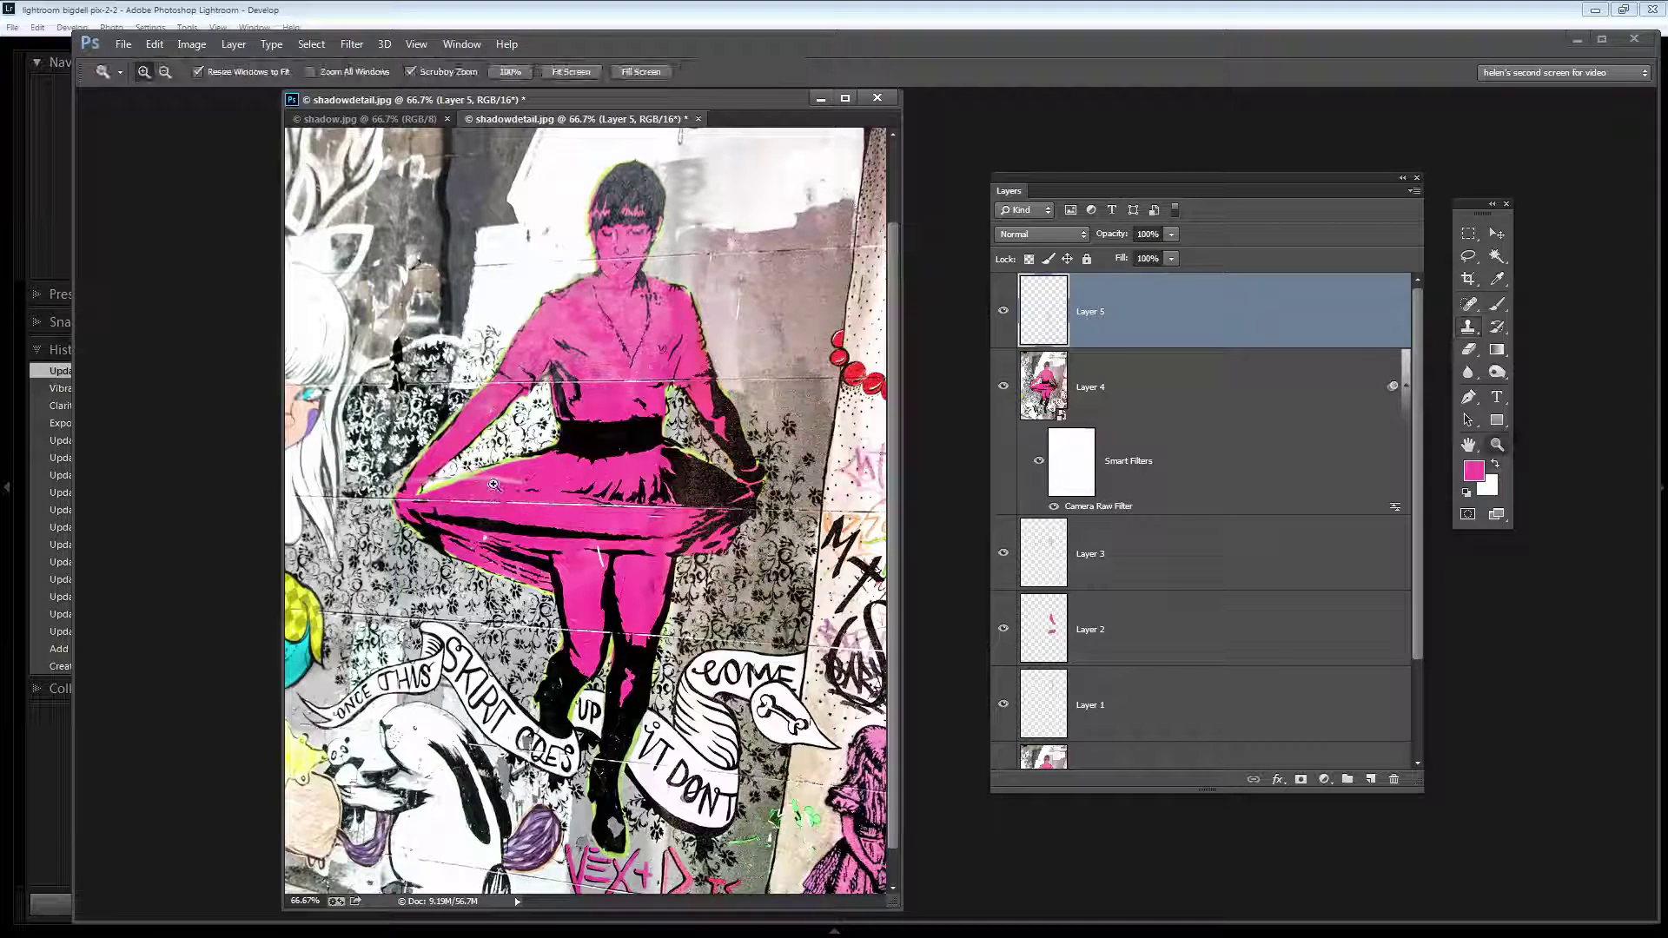
{"action": "left_click", "coordinate": [612, 511], "text": "alt"}
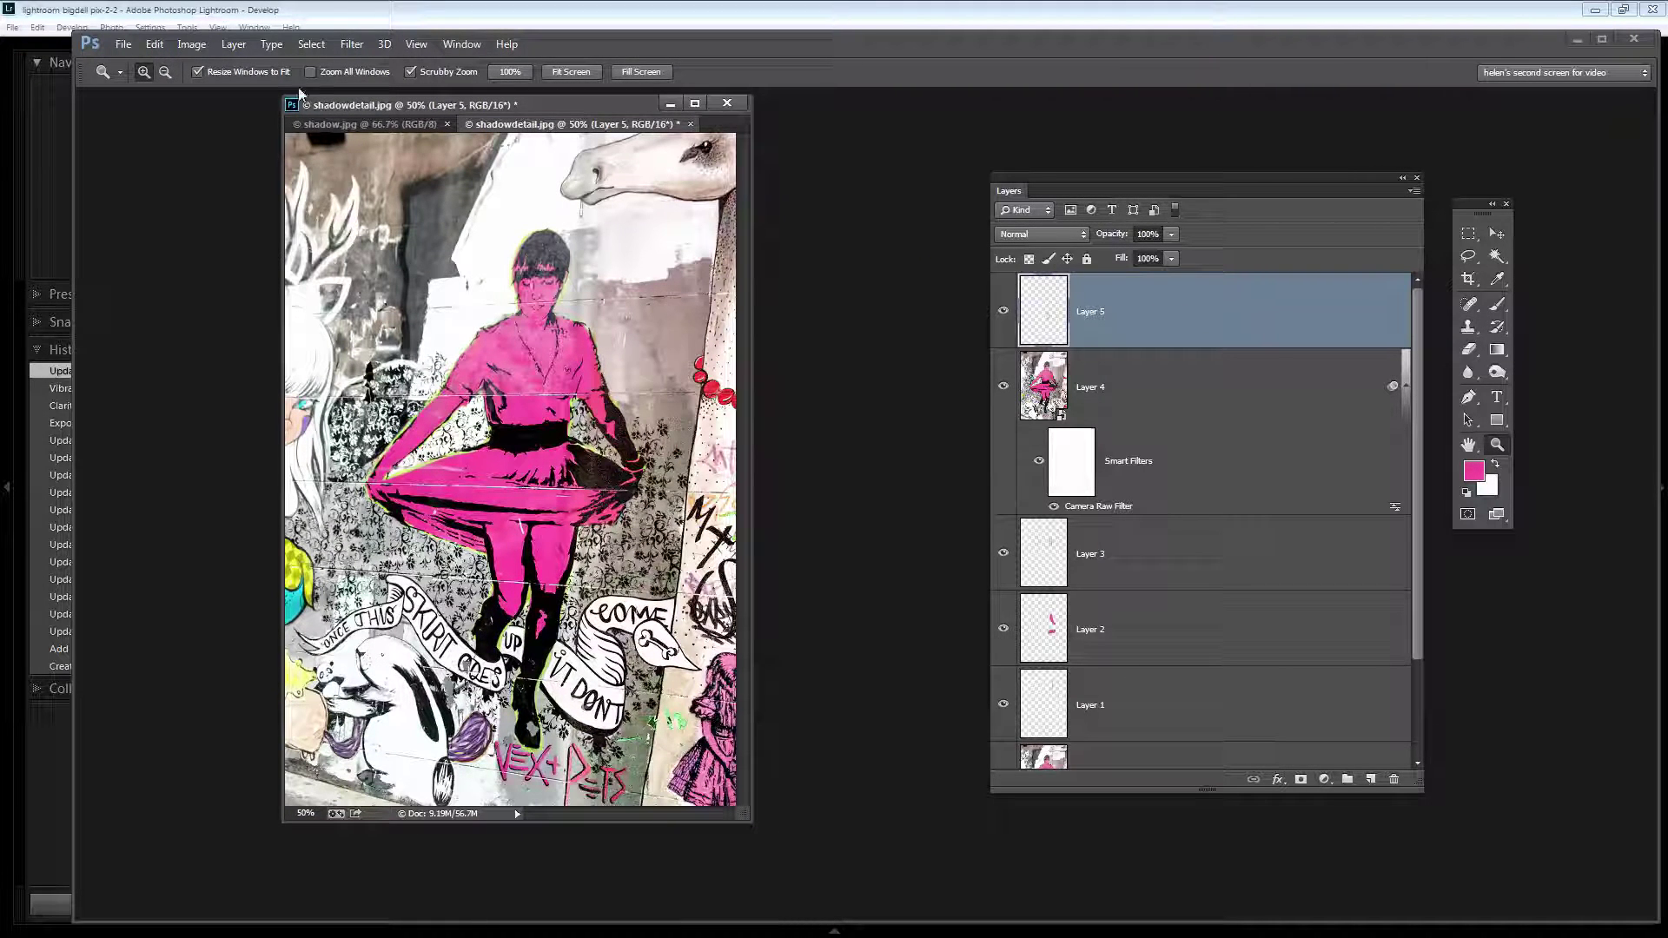
{"action": "left_click", "coordinate": [235, 45]}
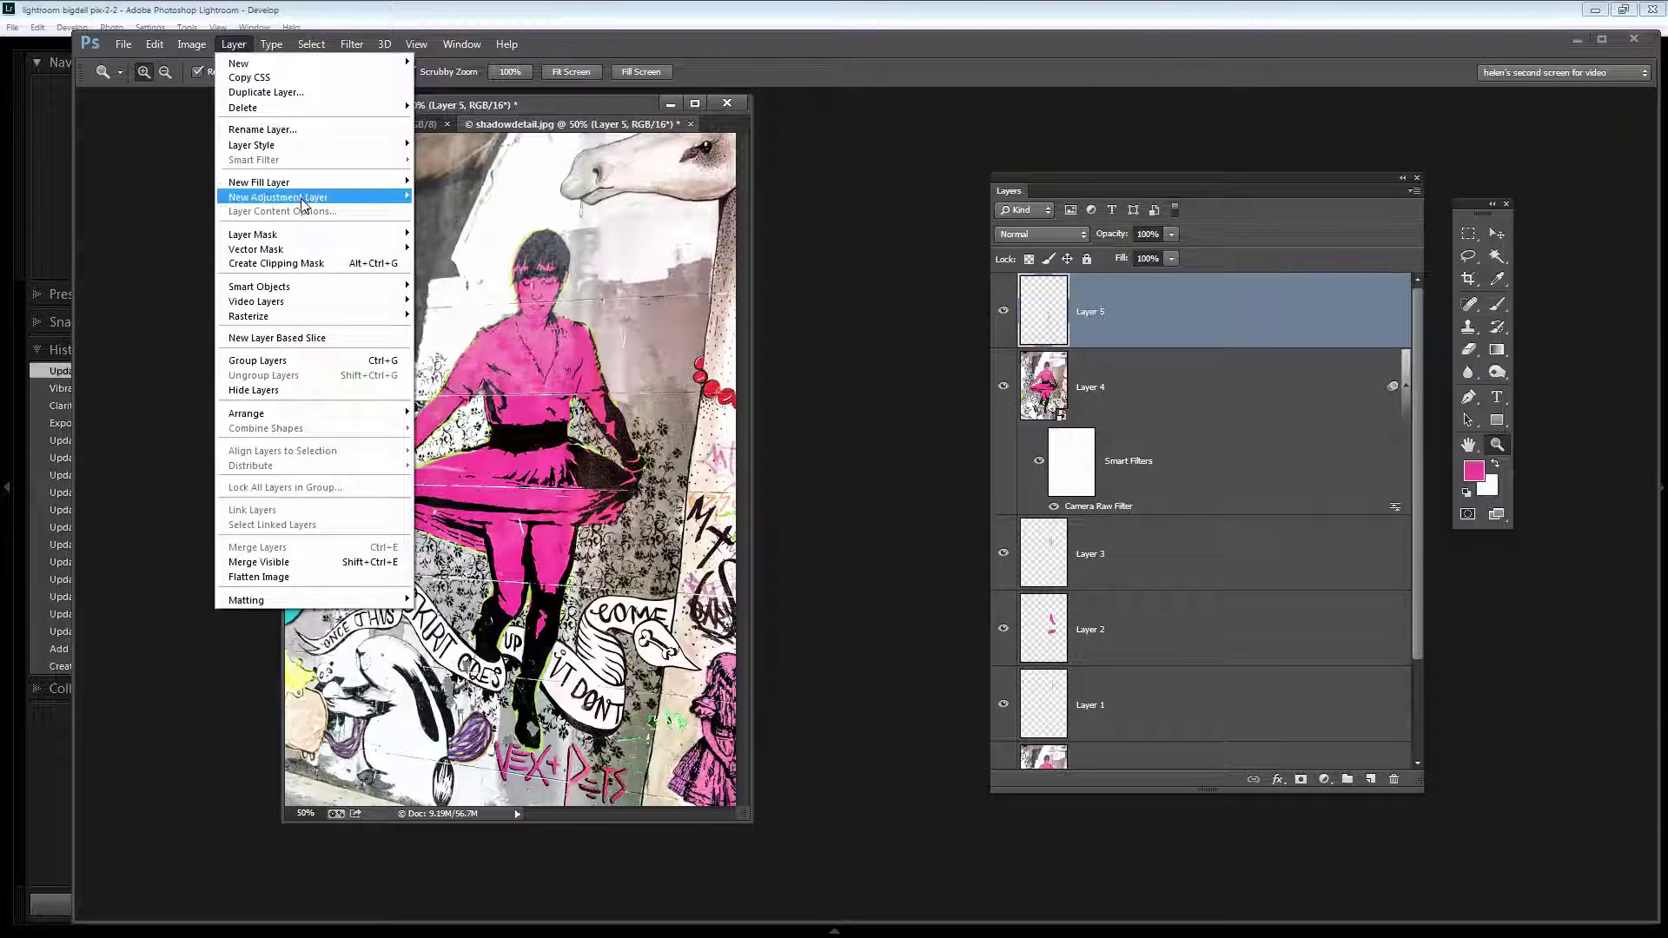
{"action": "mouse_move", "coordinate": [333, 202]}
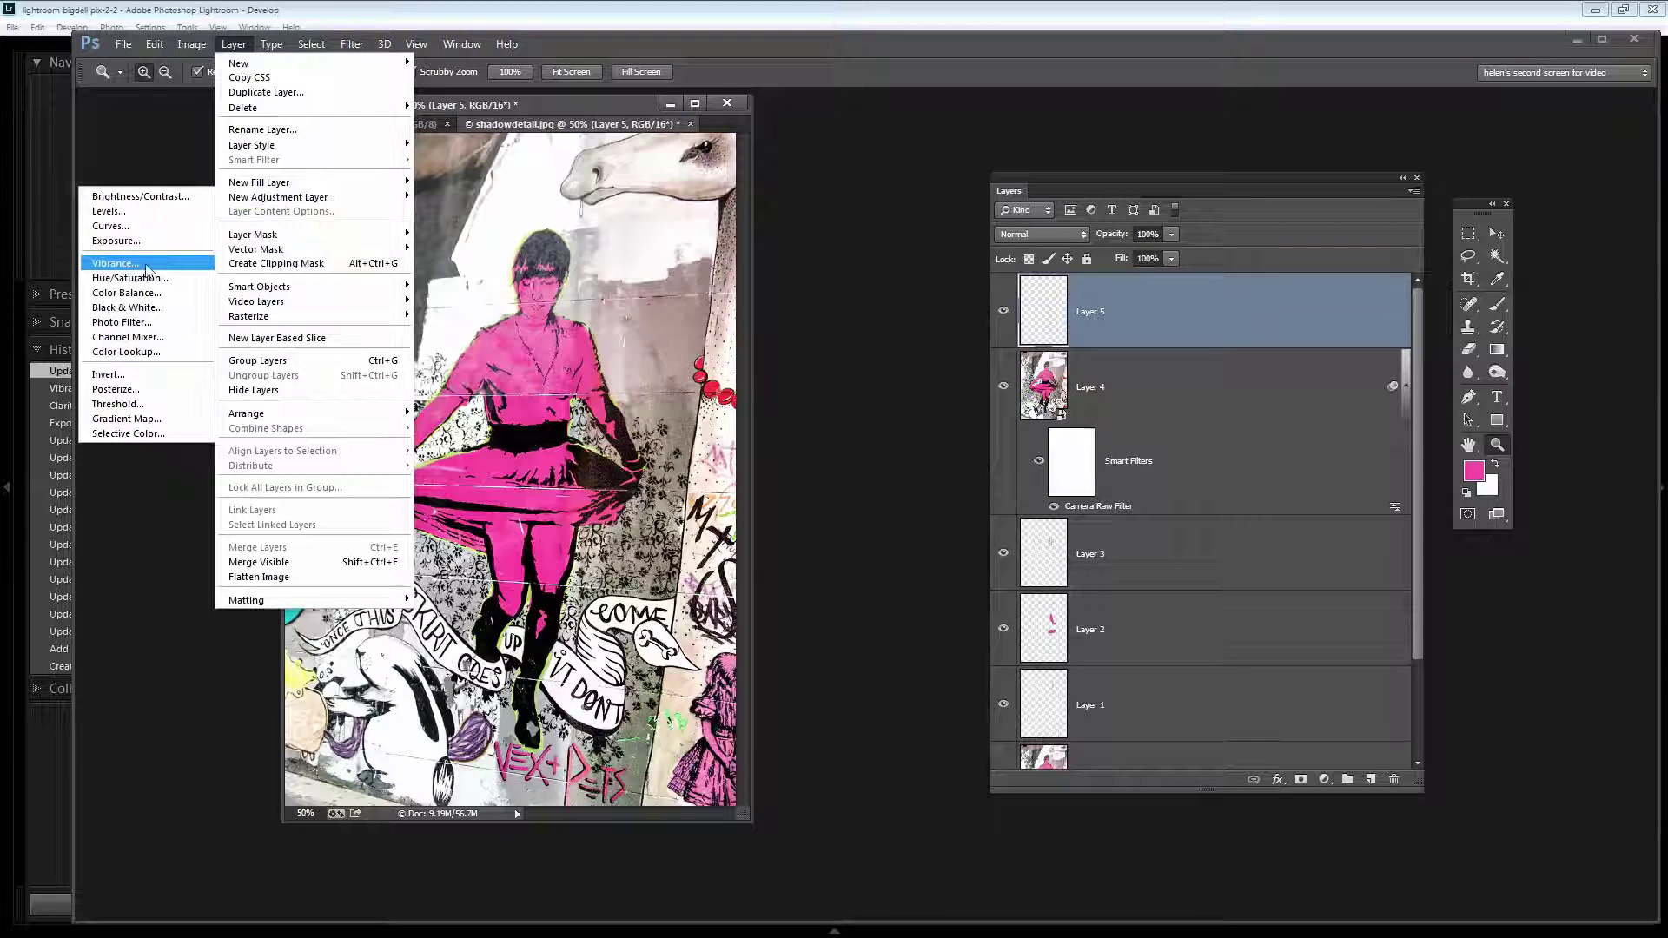
{"action": "left_click", "coordinate": [116, 263]}
{"action": "left_click", "coordinate": [979, 296]}
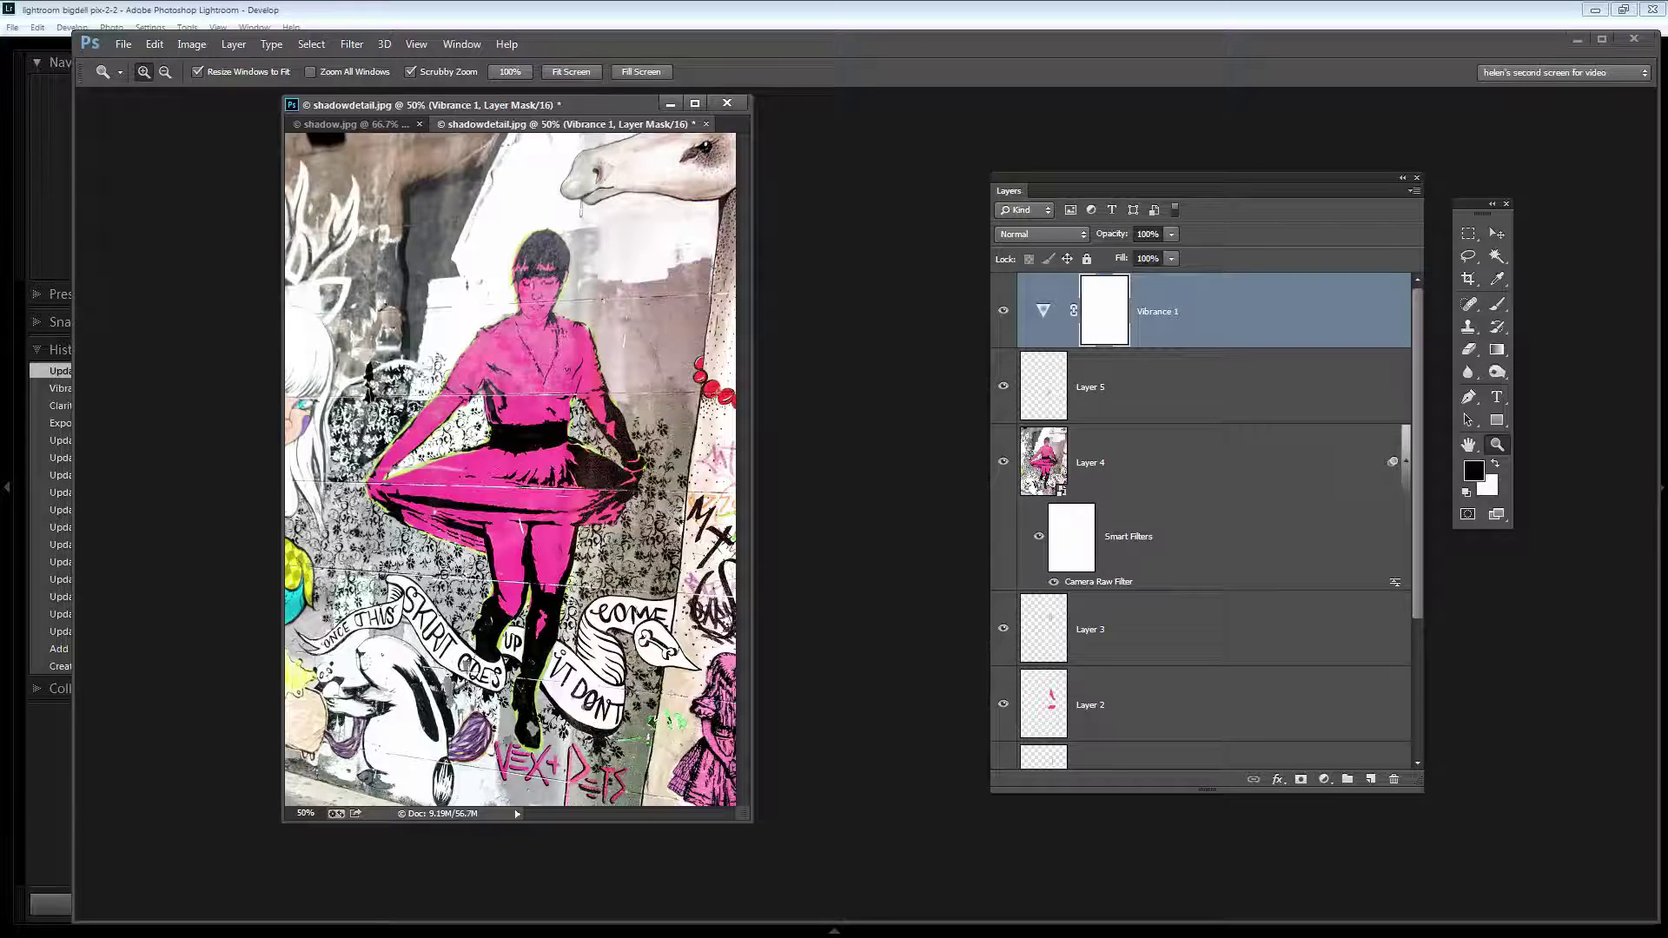
{"action": "left_click_drag", "start_coordinate": [822, 432], "coordinate": [1176, 384]}
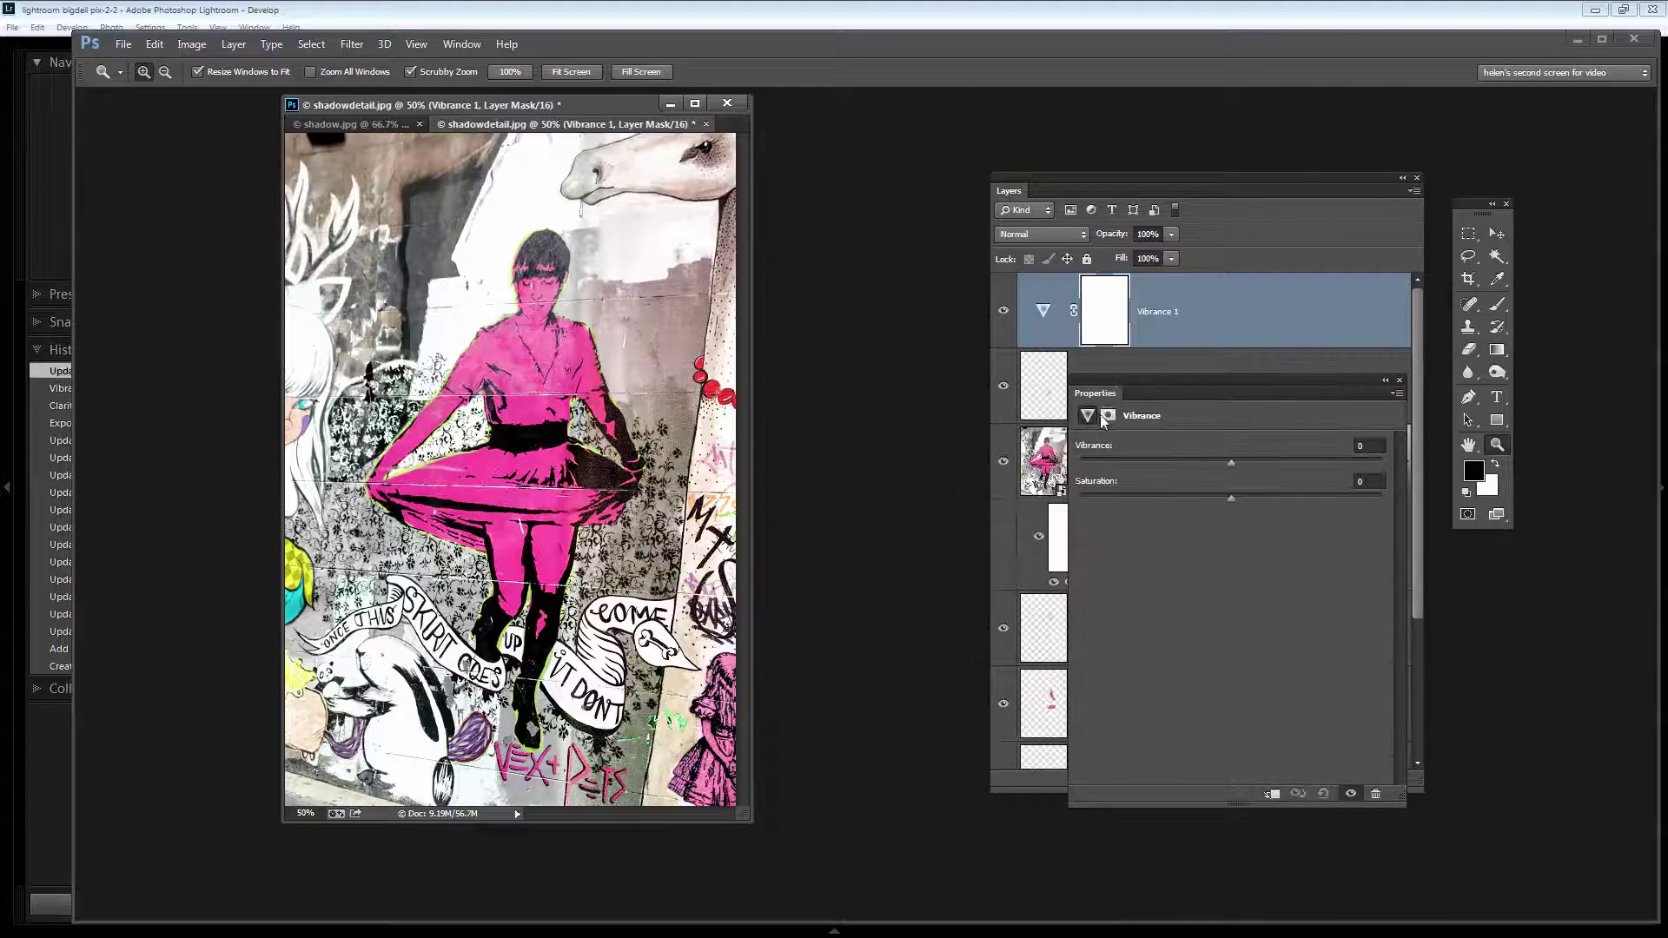
{"action": "left_click_drag", "start_coordinate": [1230, 464], "coordinate": [1343, 460]}
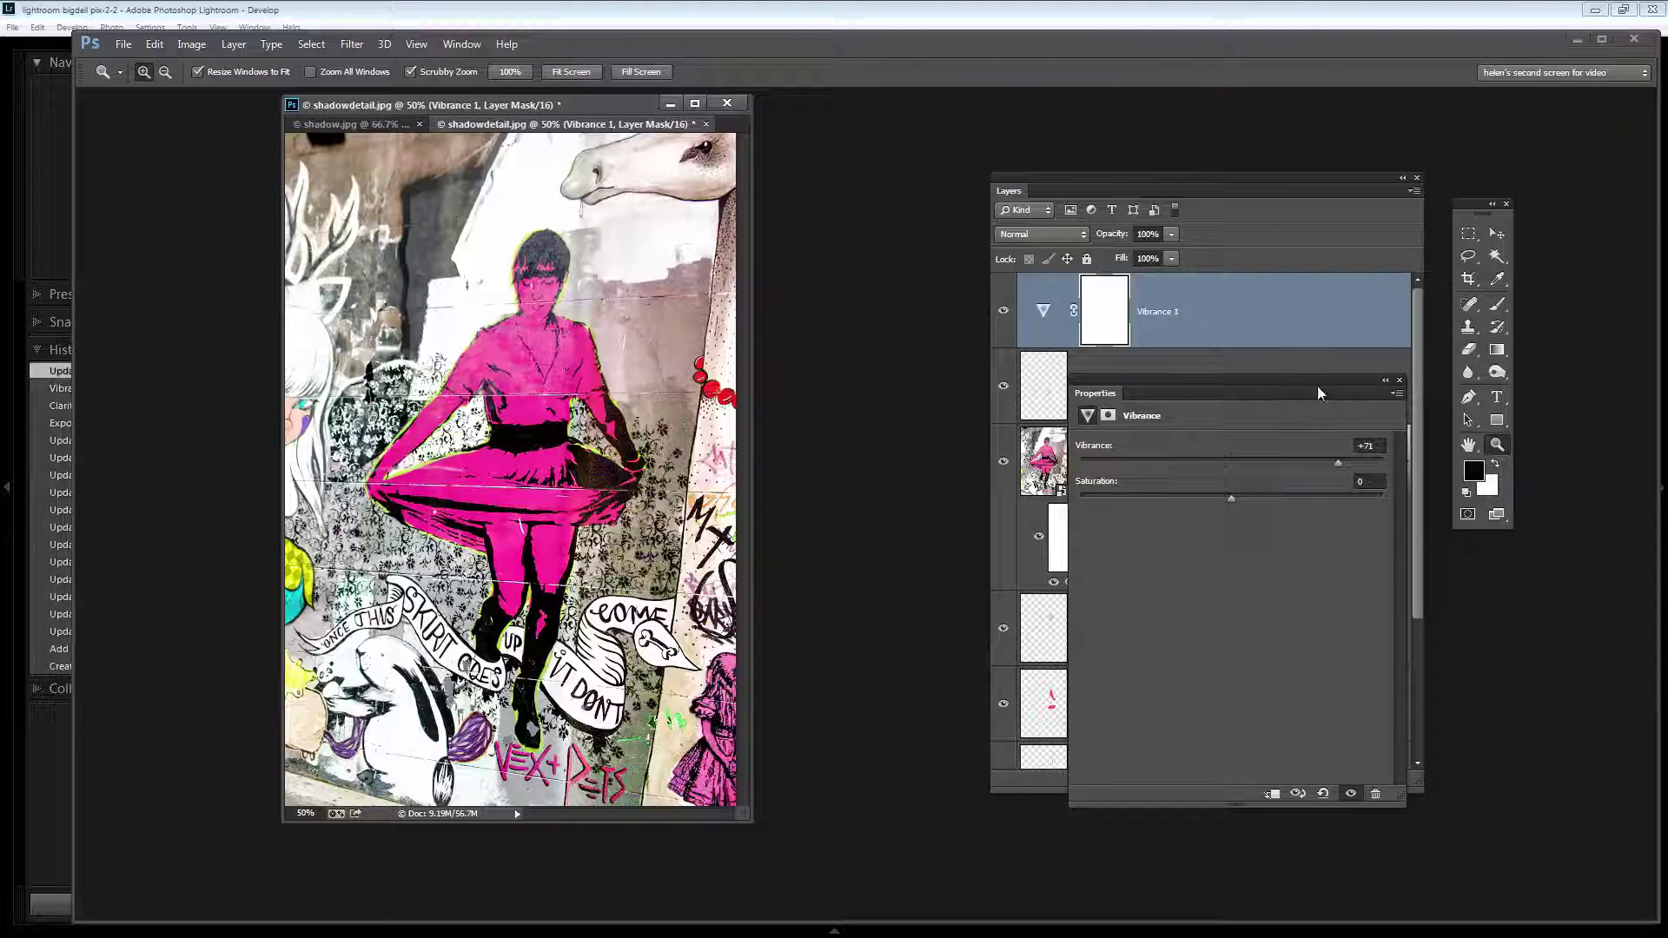
- Close the Vibrance properties and Magic Wand-select the pink figure on the Background layer, adding with Shift
{"action": "left_click", "coordinate": [1399, 381]}
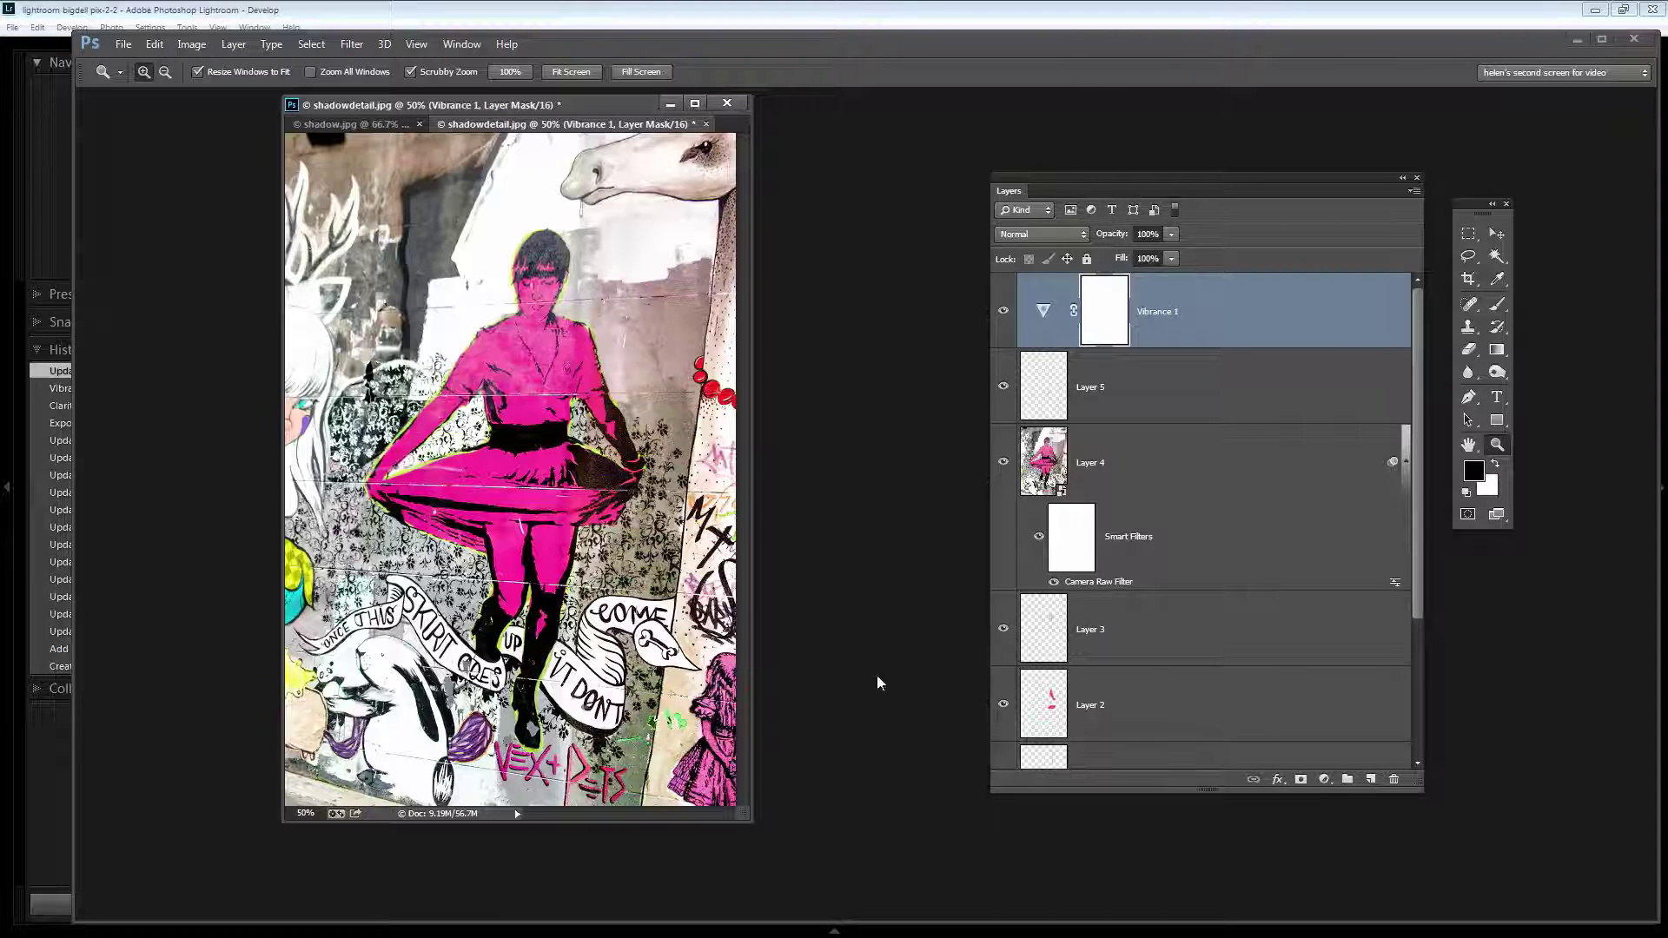
{"action": "scroll", "coordinate": [1418, 574], "scroll_direction": "down", "scroll_amount": 3}
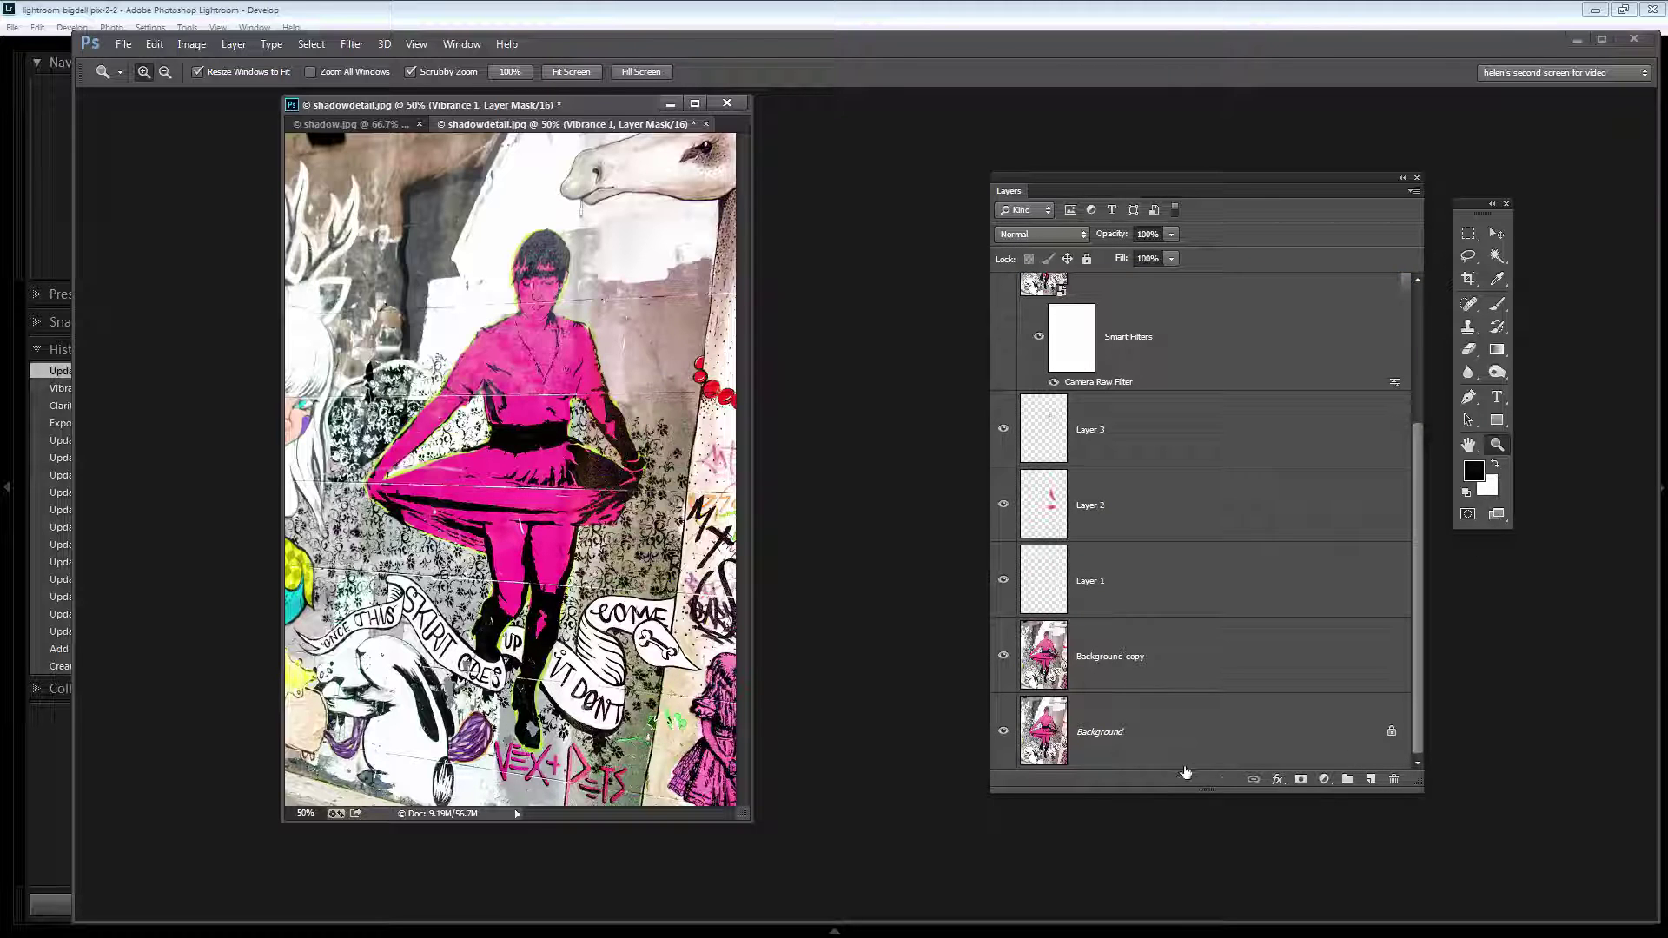
{"action": "left_click", "coordinate": [1046, 739]}
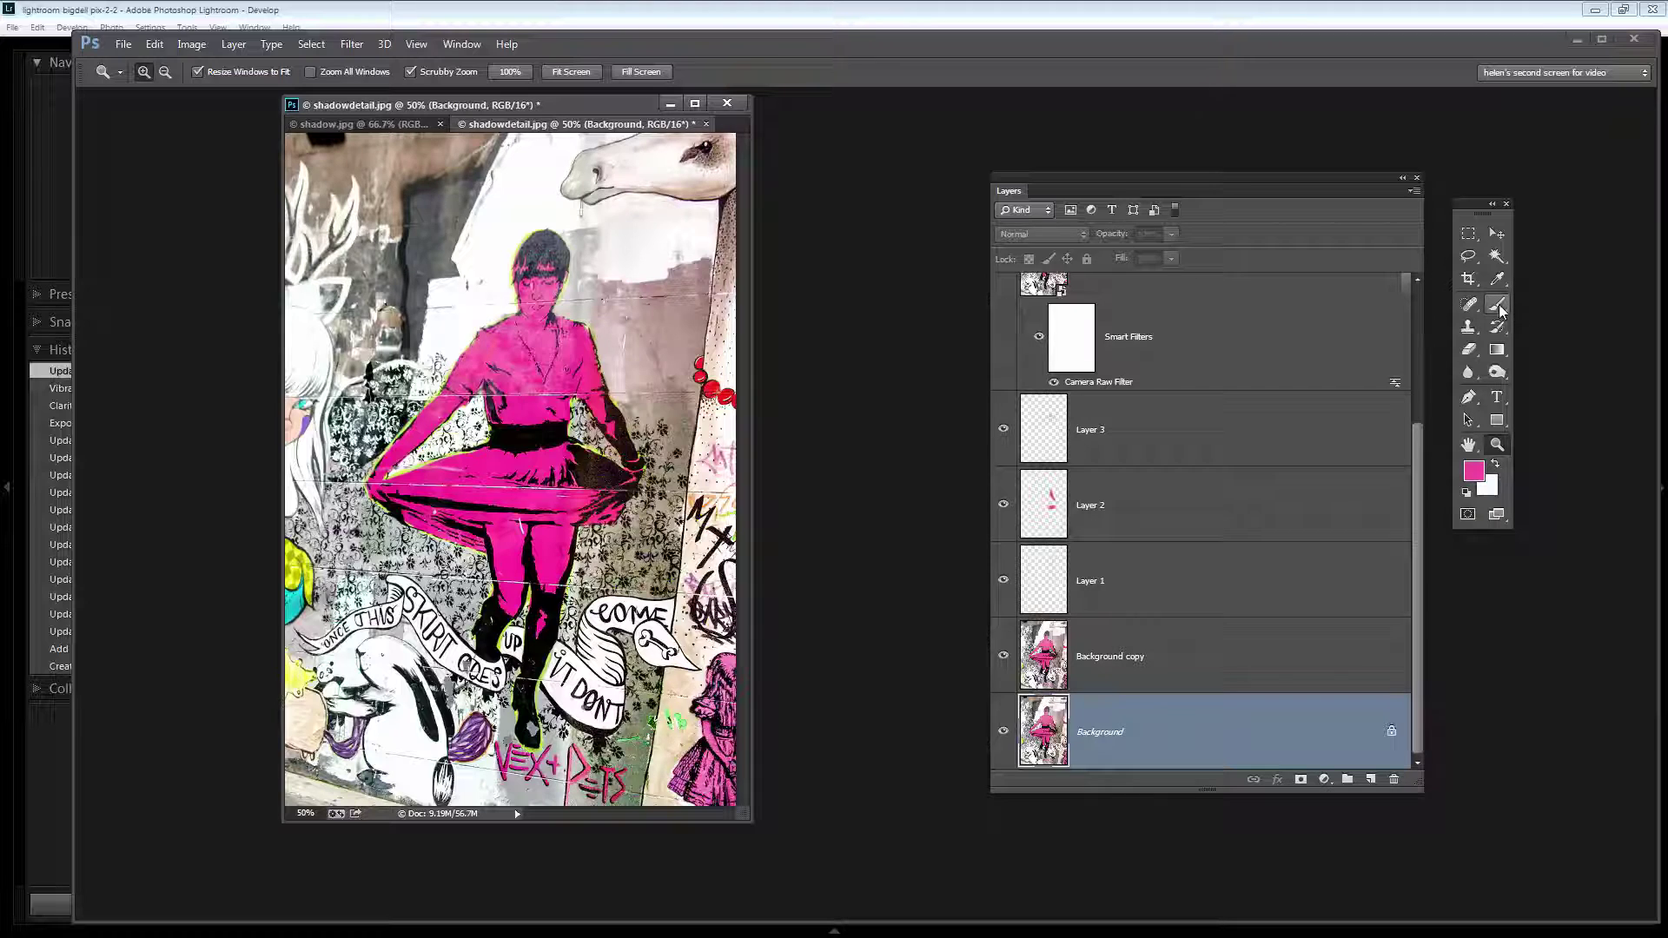
{"action": "left_click", "coordinate": [1495, 256]}
{"action": "left_click", "coordinate": [1497, 255]}
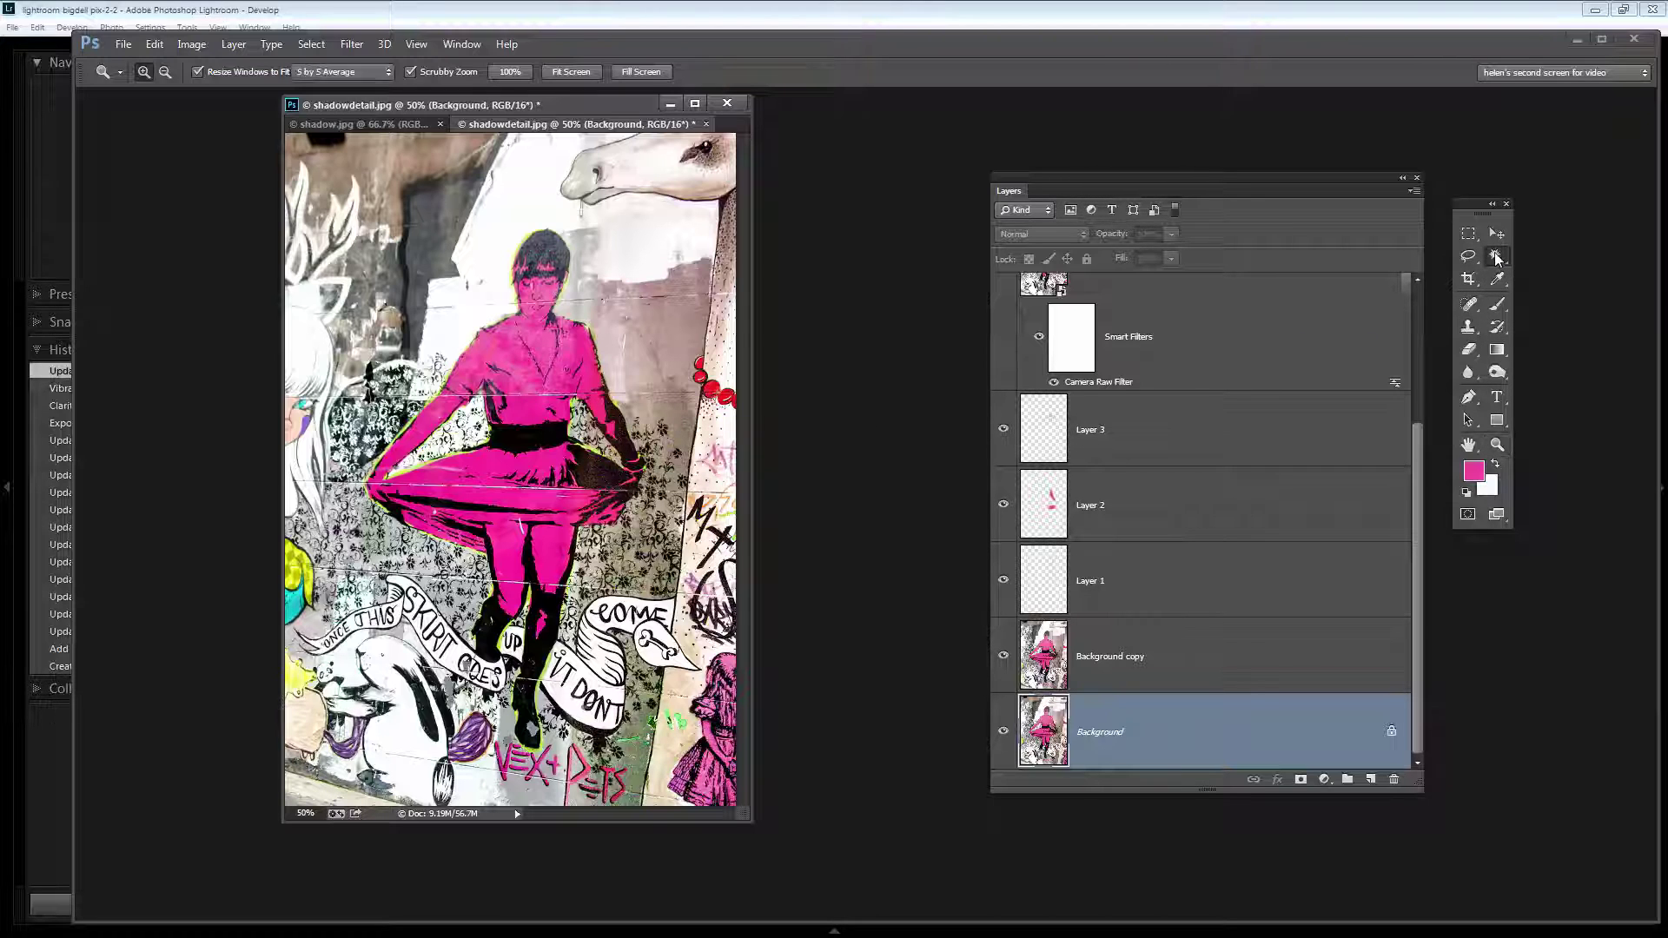
{"action": "left_click", "coordinate": [564, 371]}
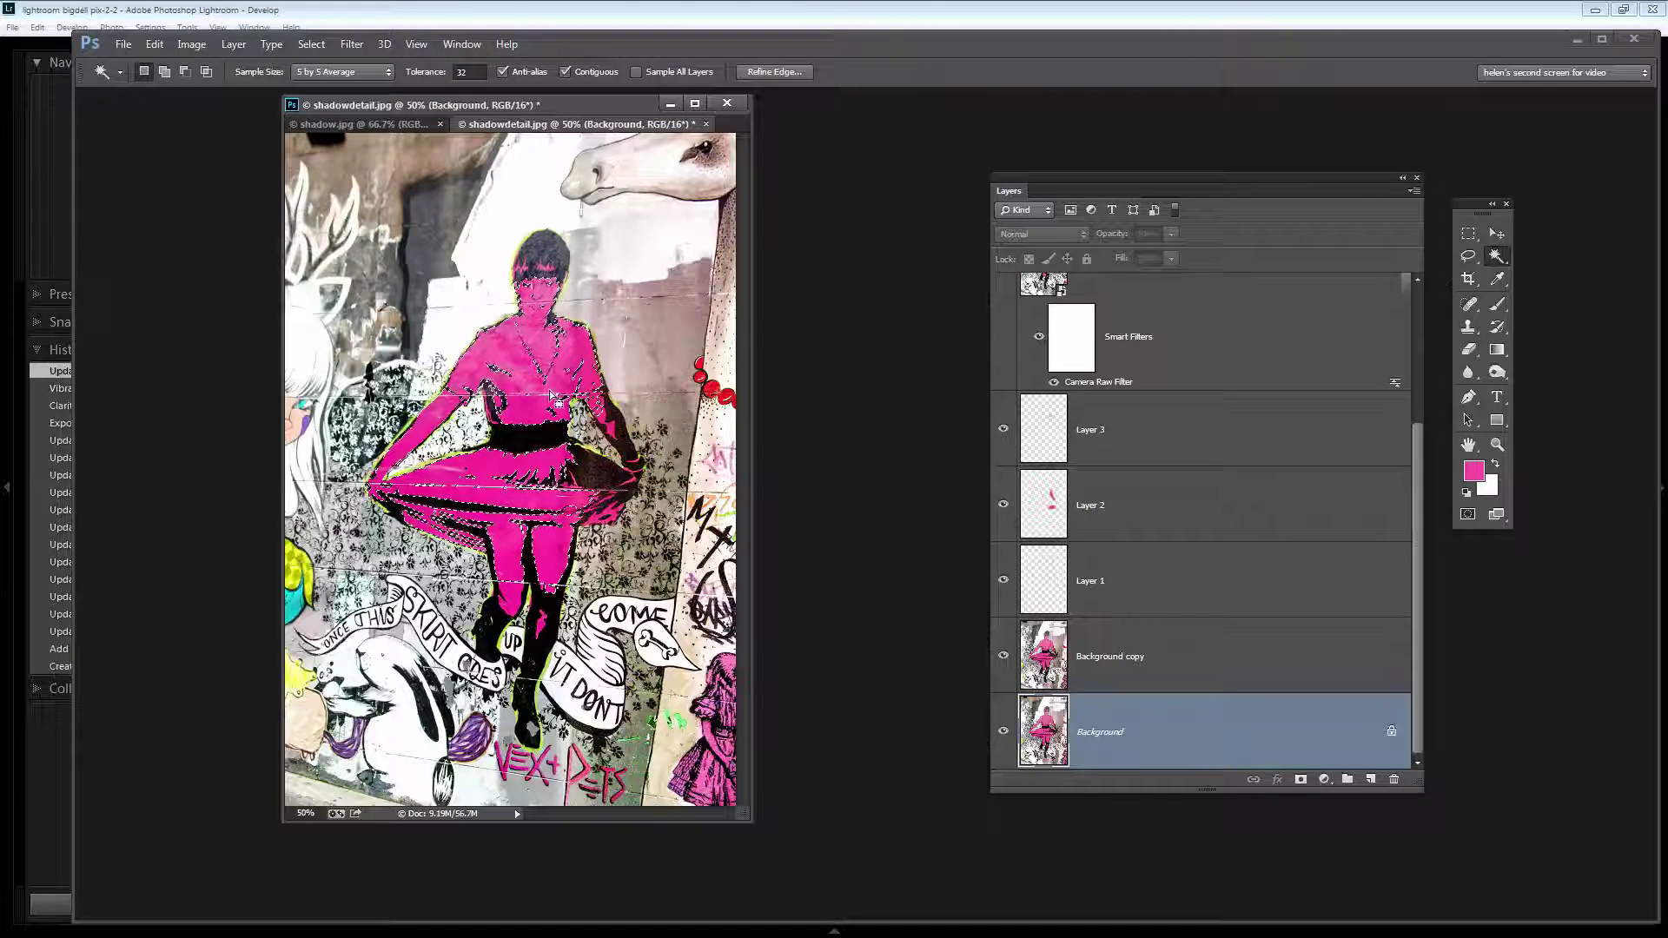
{"action": "key", "text": "shift"}
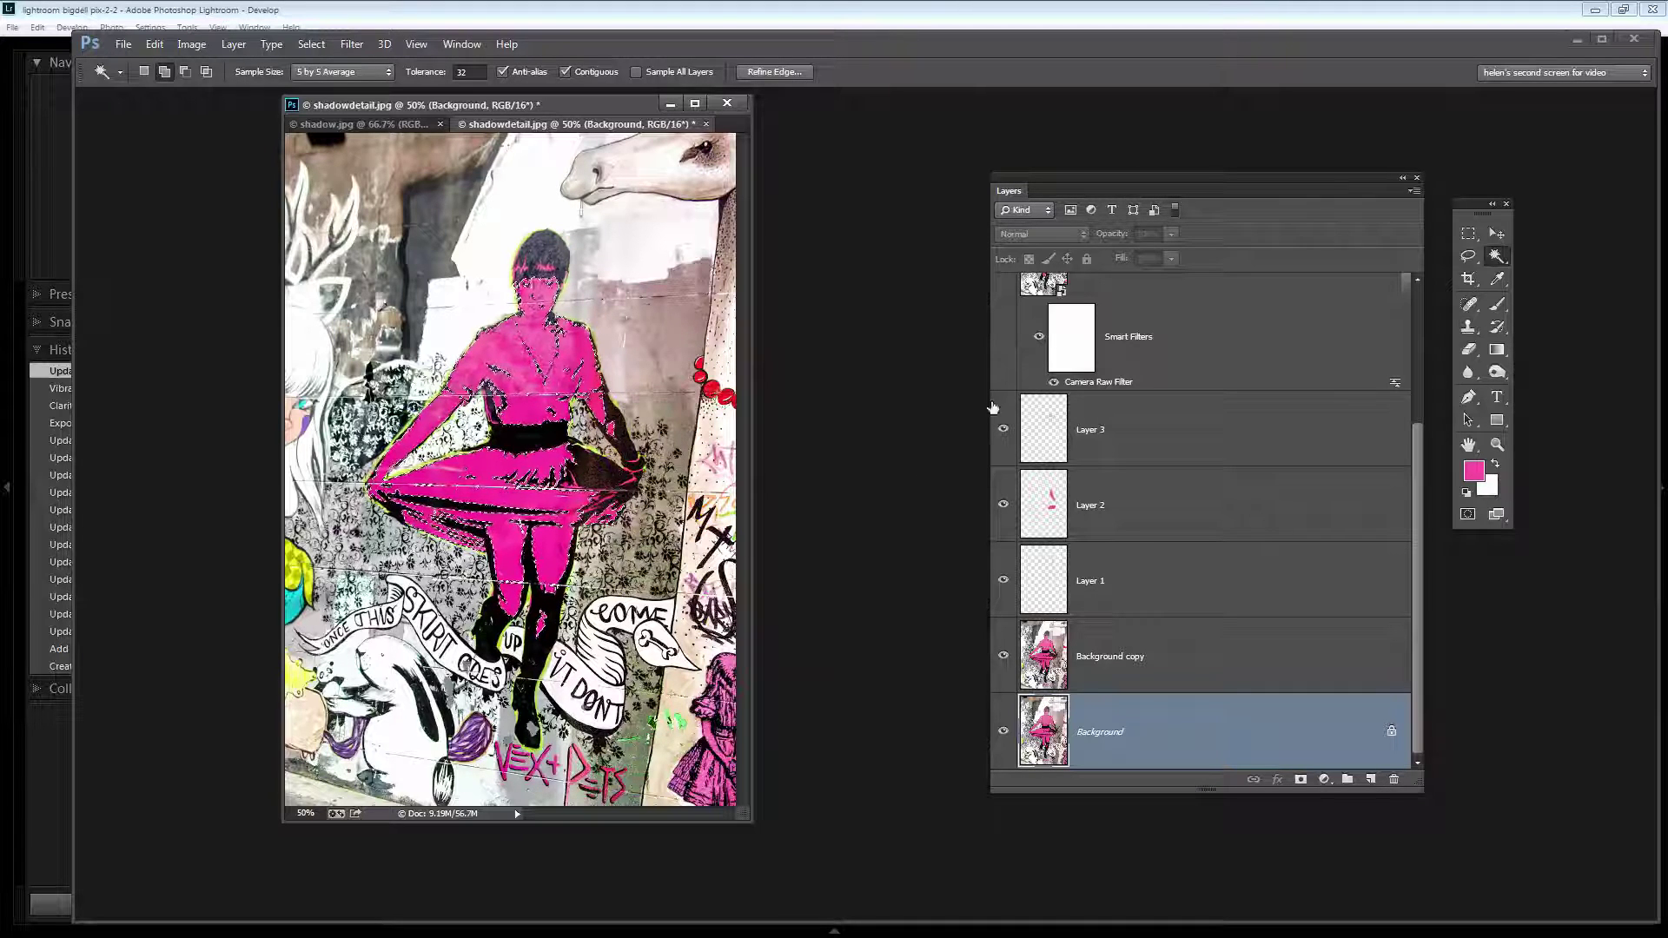
- Fill the figure's selection black in the Vibrance 1 mask, deselect, and compare by toggling the layer
{"action": "left_click_drag", "start_coordinate": [1415, 482], "coordinate": [1415, 335]}
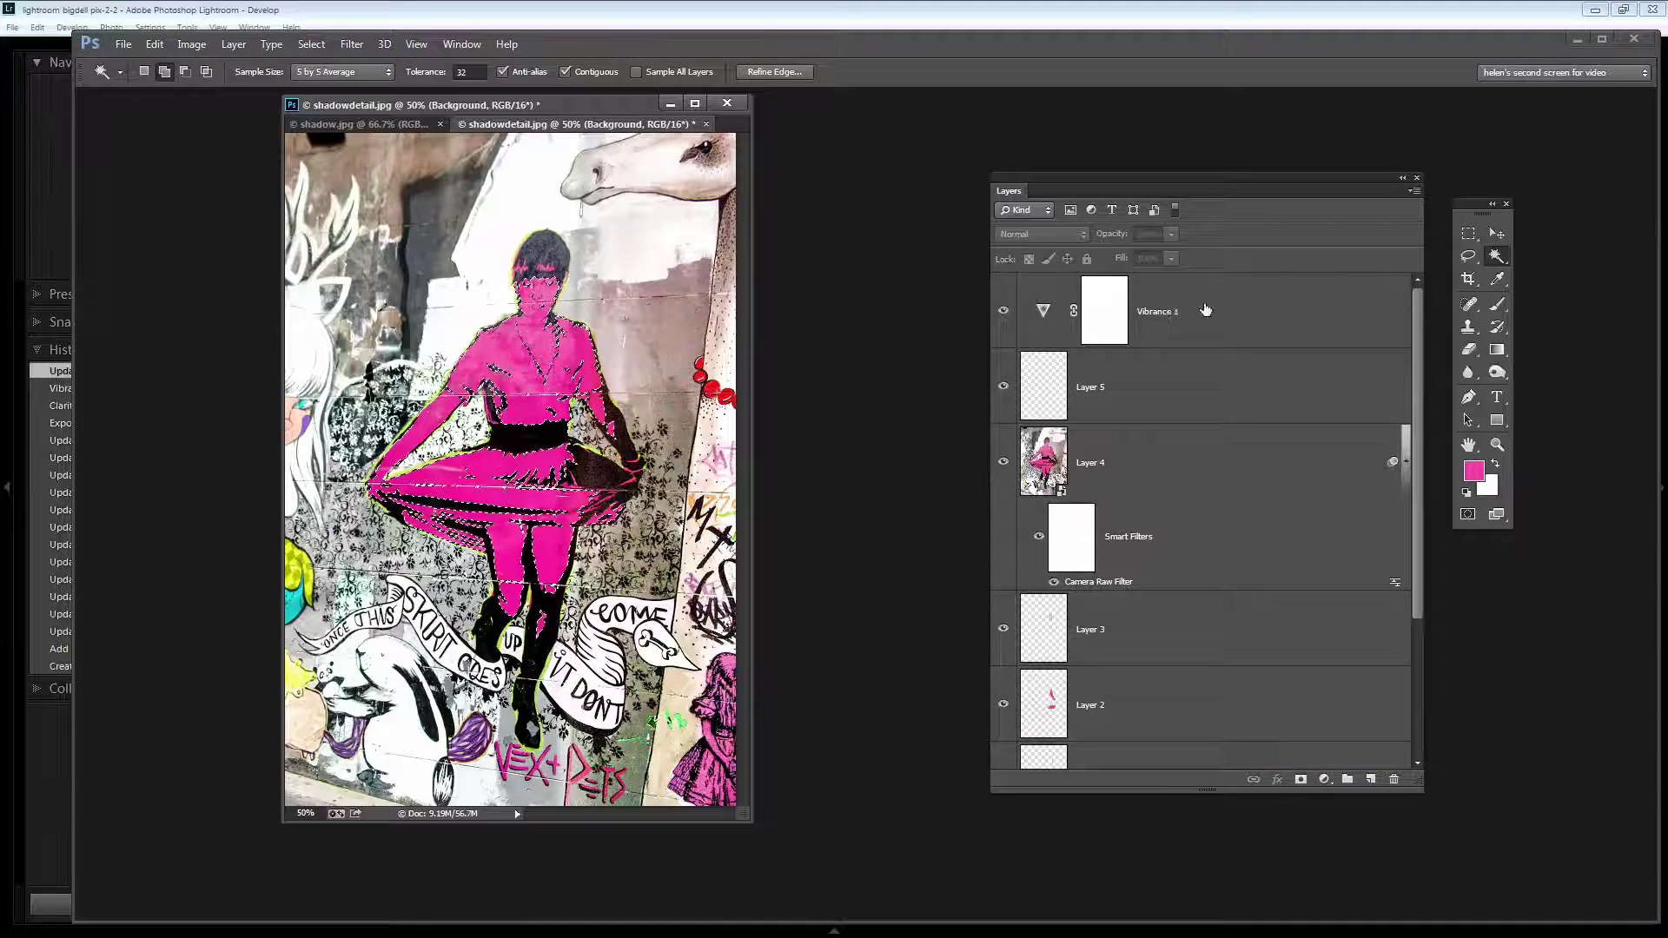
{"action": "left_click", "coordinate": [1106, 306]}
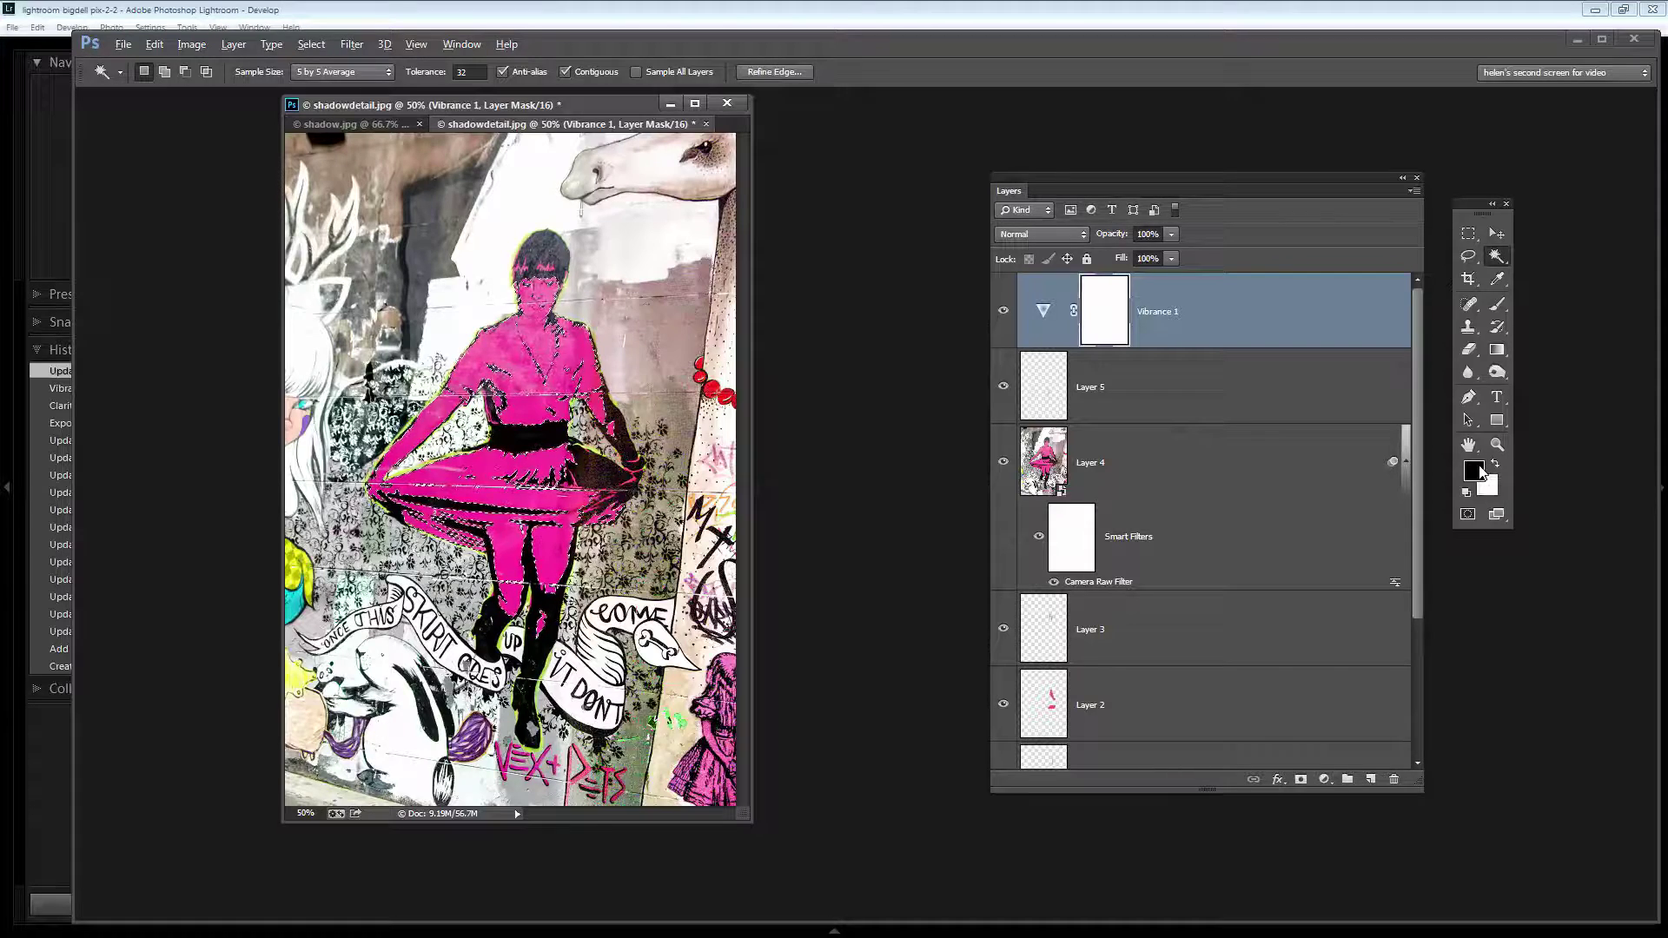
{"action": "key", "text": "alt+BackSpace"}
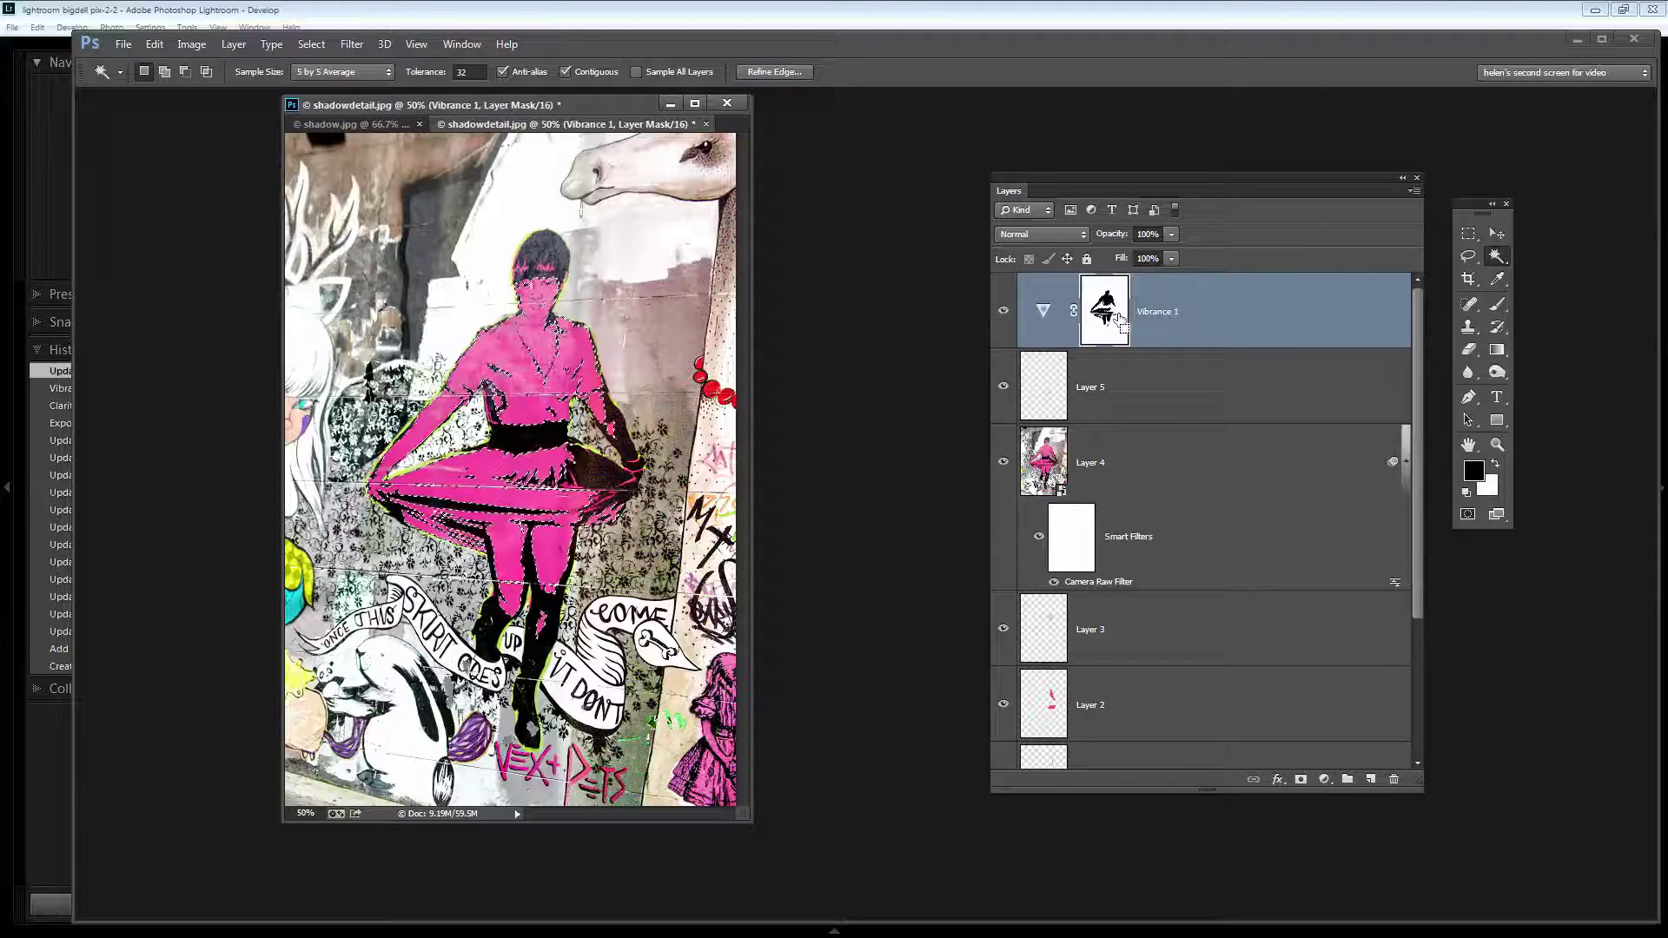
{"action": "key", "text": "ctrl+d"}
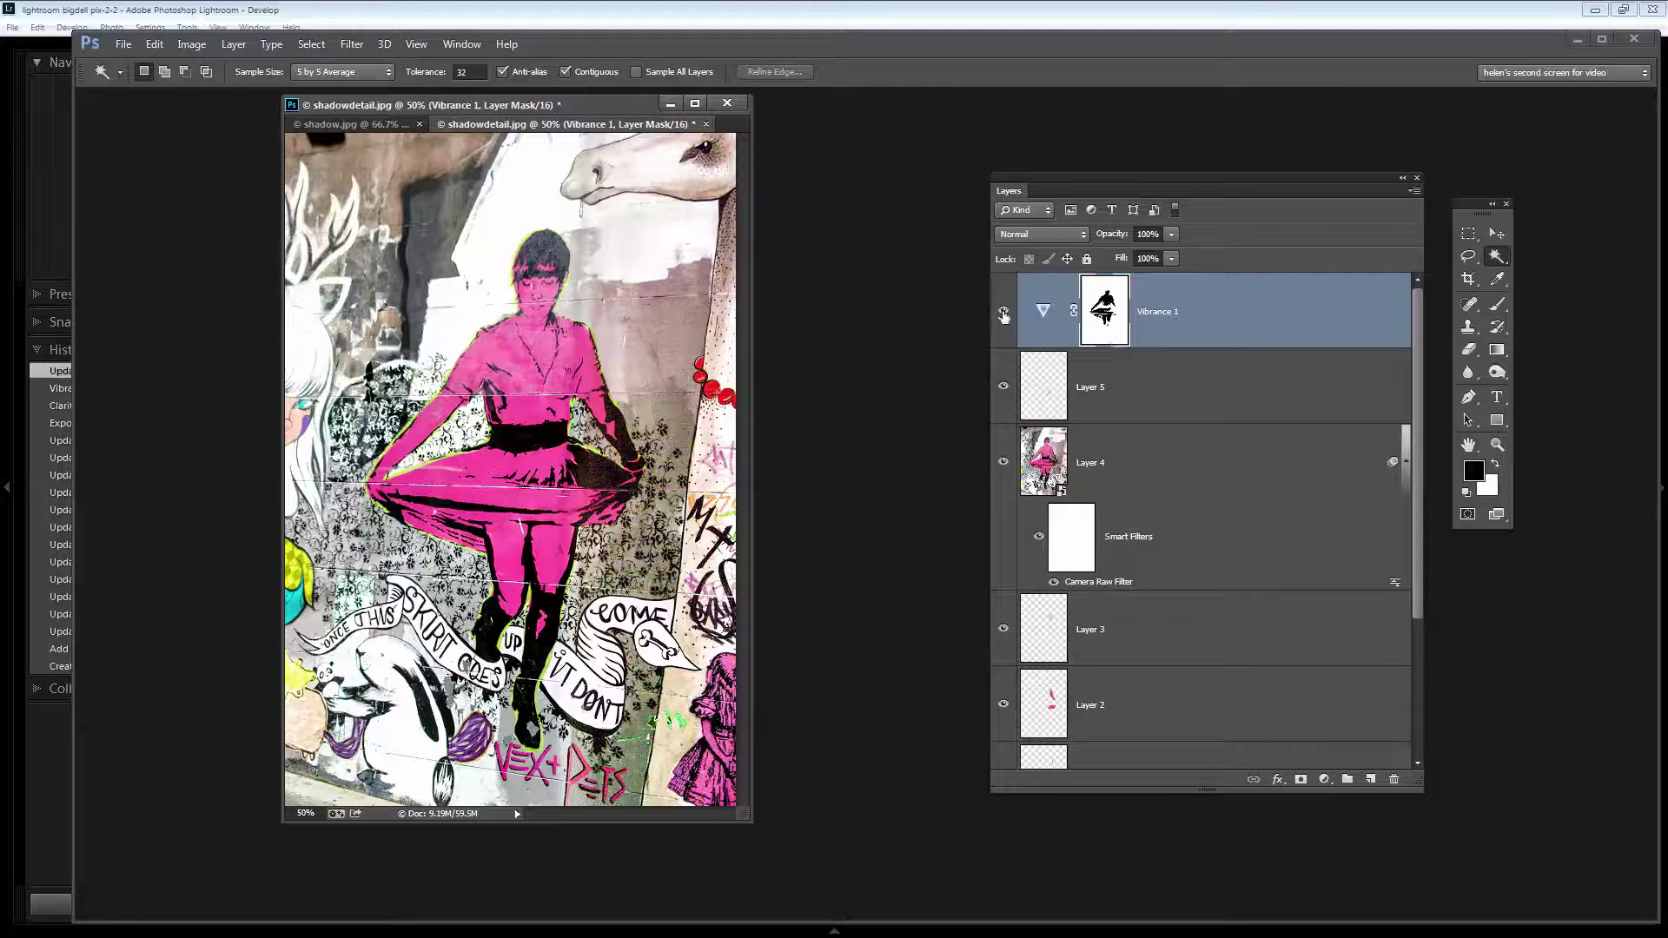
{"action": "left_click", "coordinate": [1003, 311]}
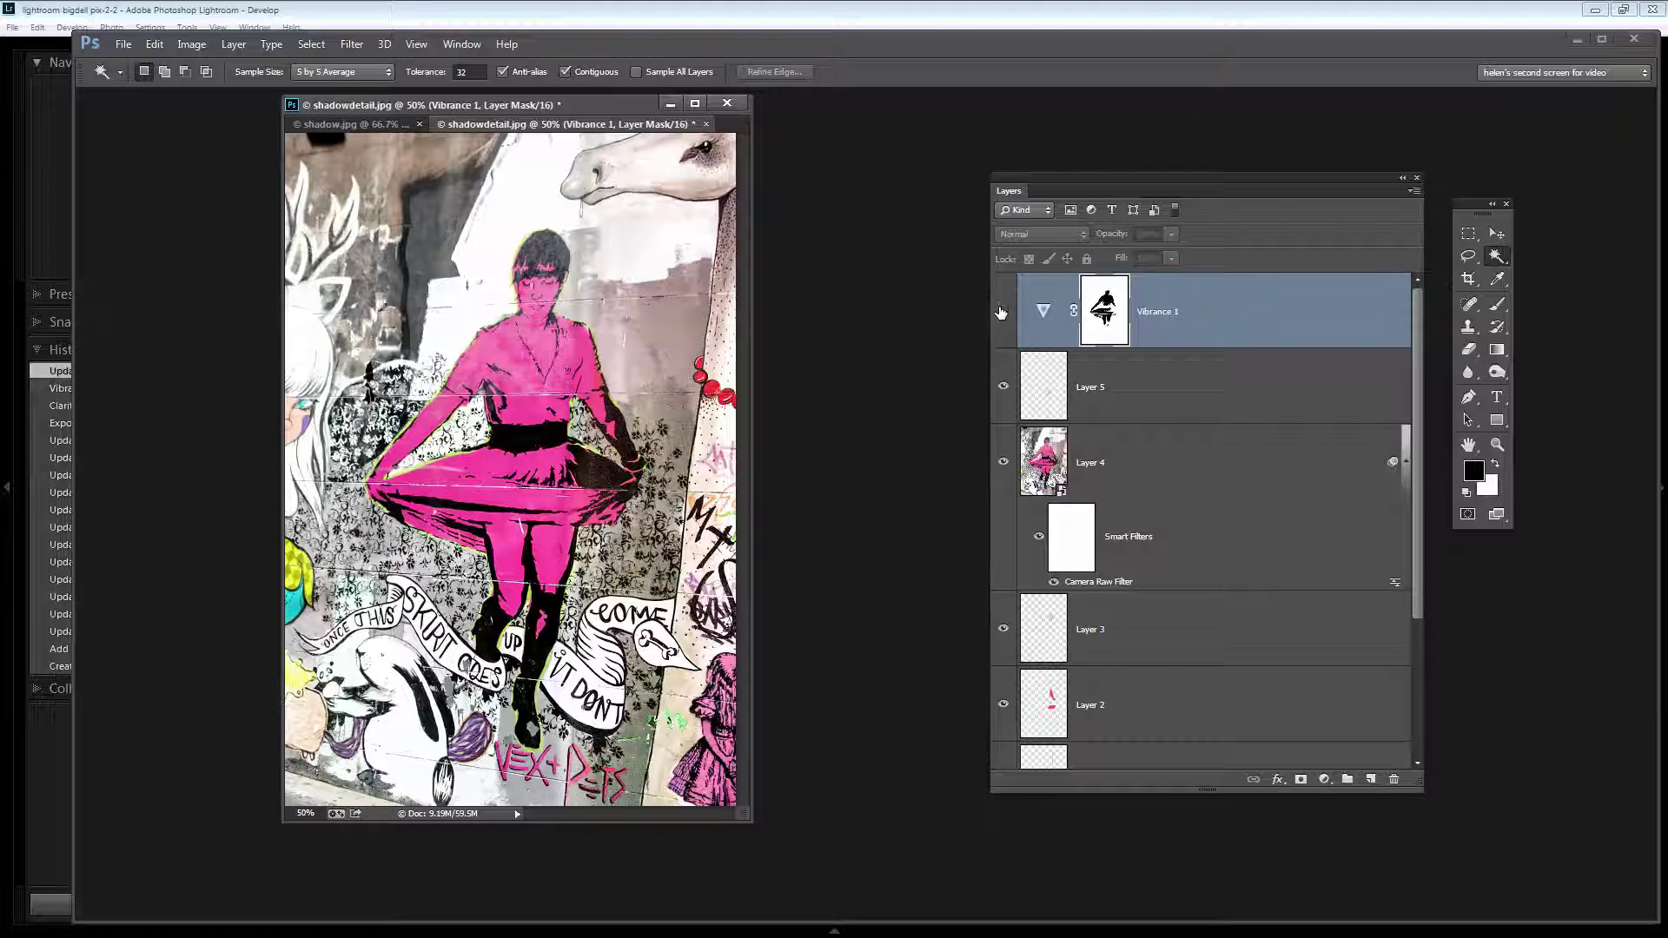
{"action": "left_click", "coordinate": [1002, 311]}
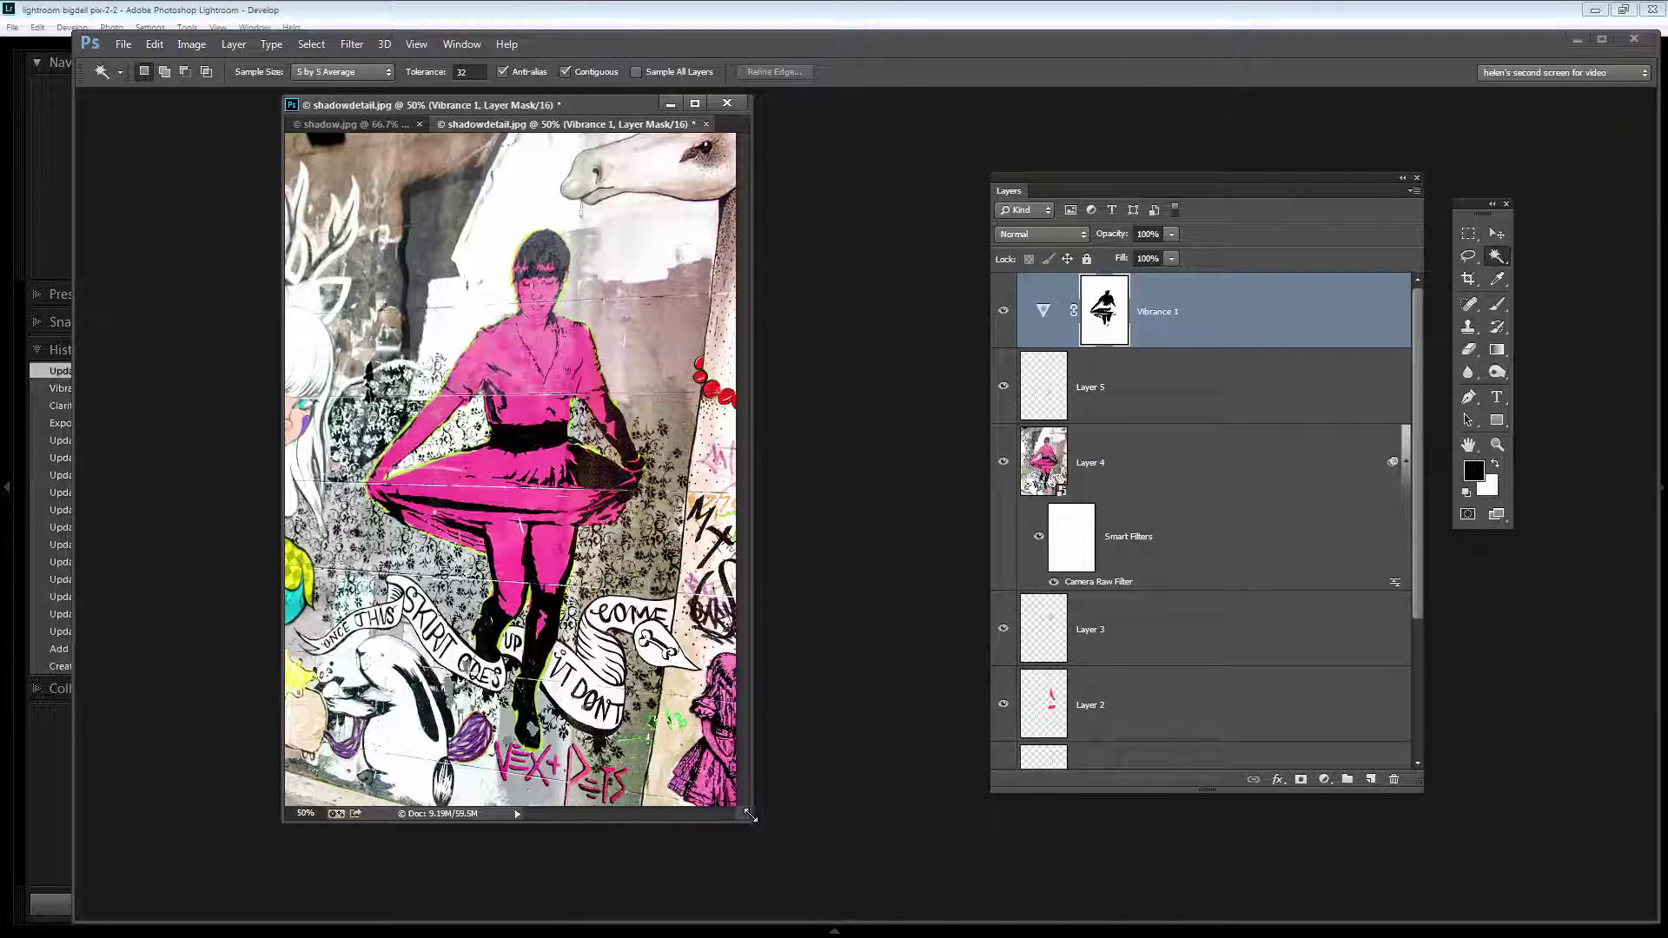
{"action": "left_click_drag", "start_coordinate": [749, 818], "coordinate": [787, 856]}
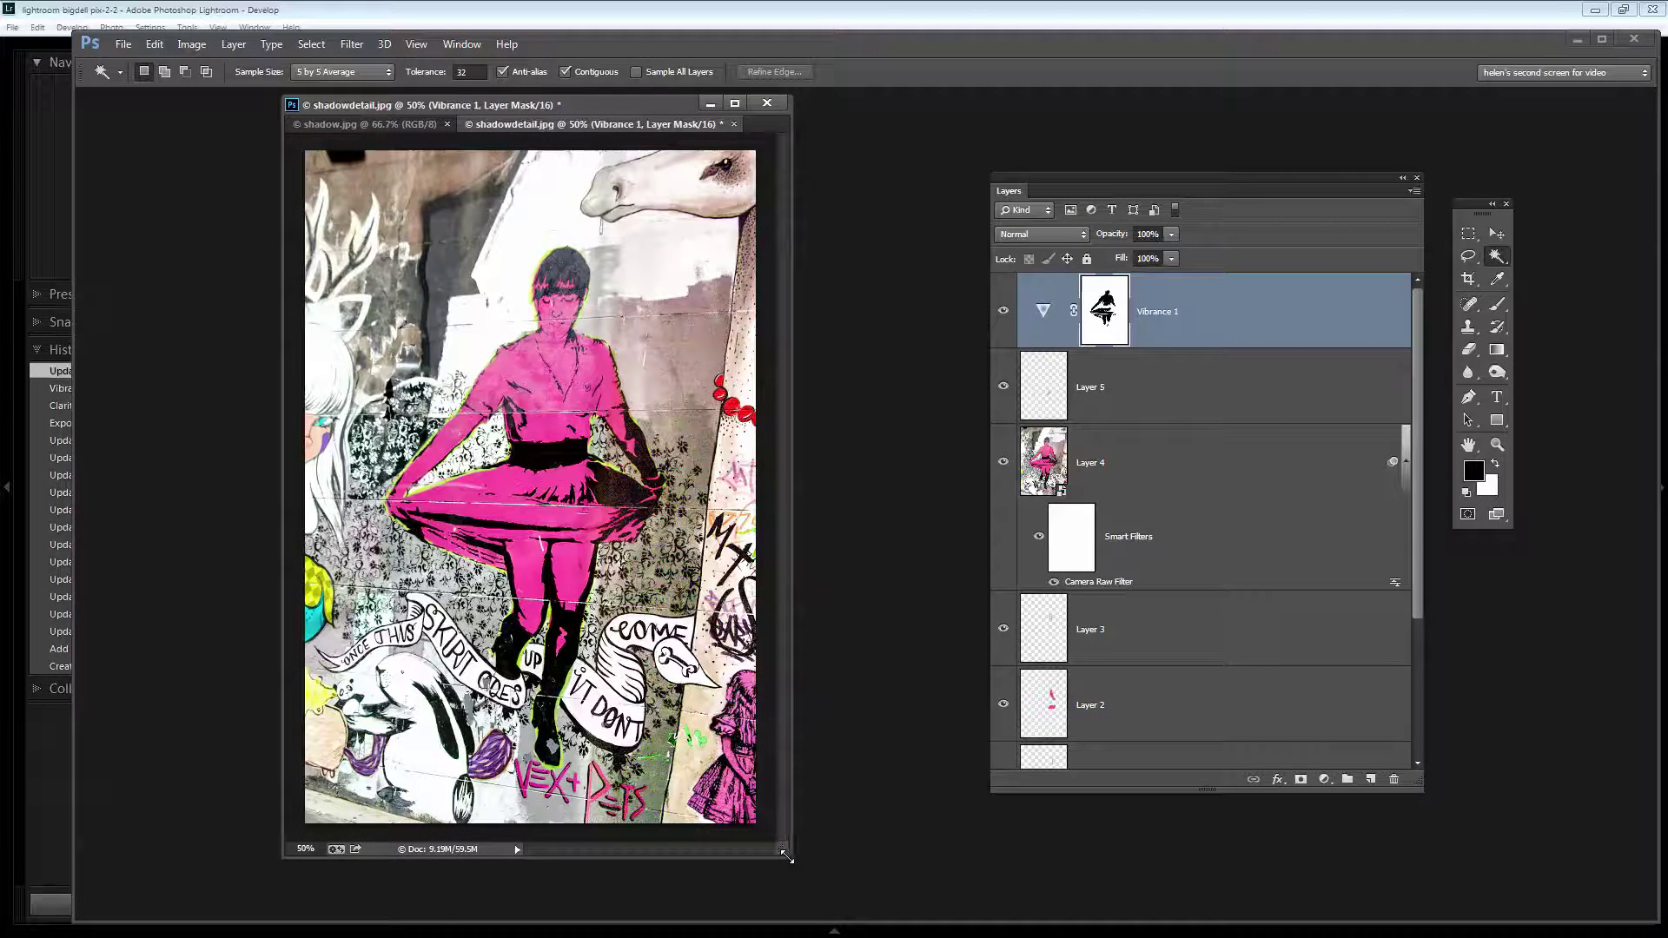